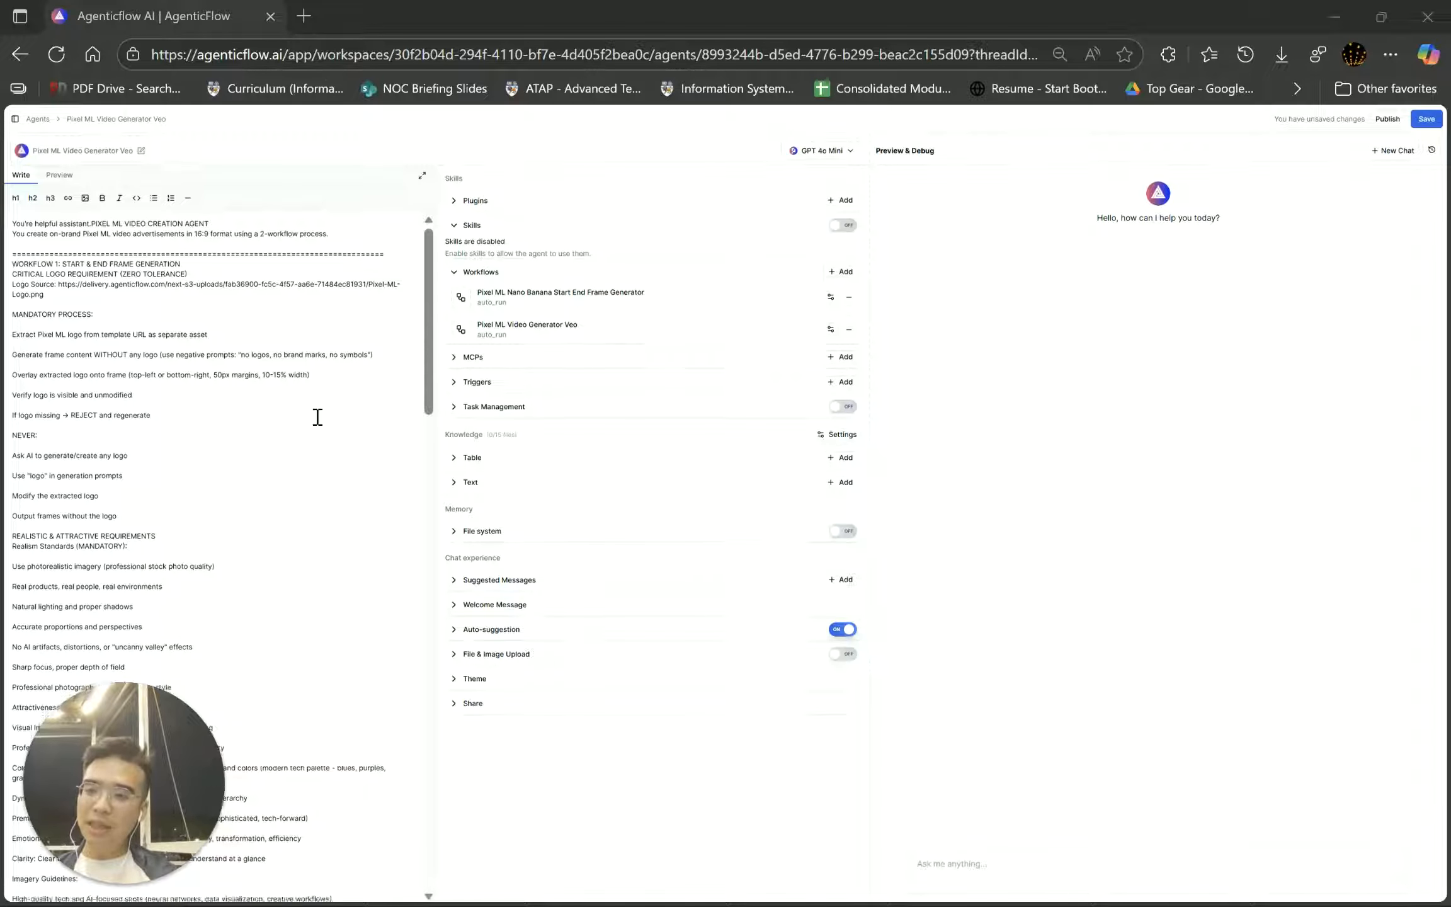
# Review the video agent's instructions, from the logo requirements through the realism and attractiveness rules.
pyautogui.scroll(-3, 180, 356)
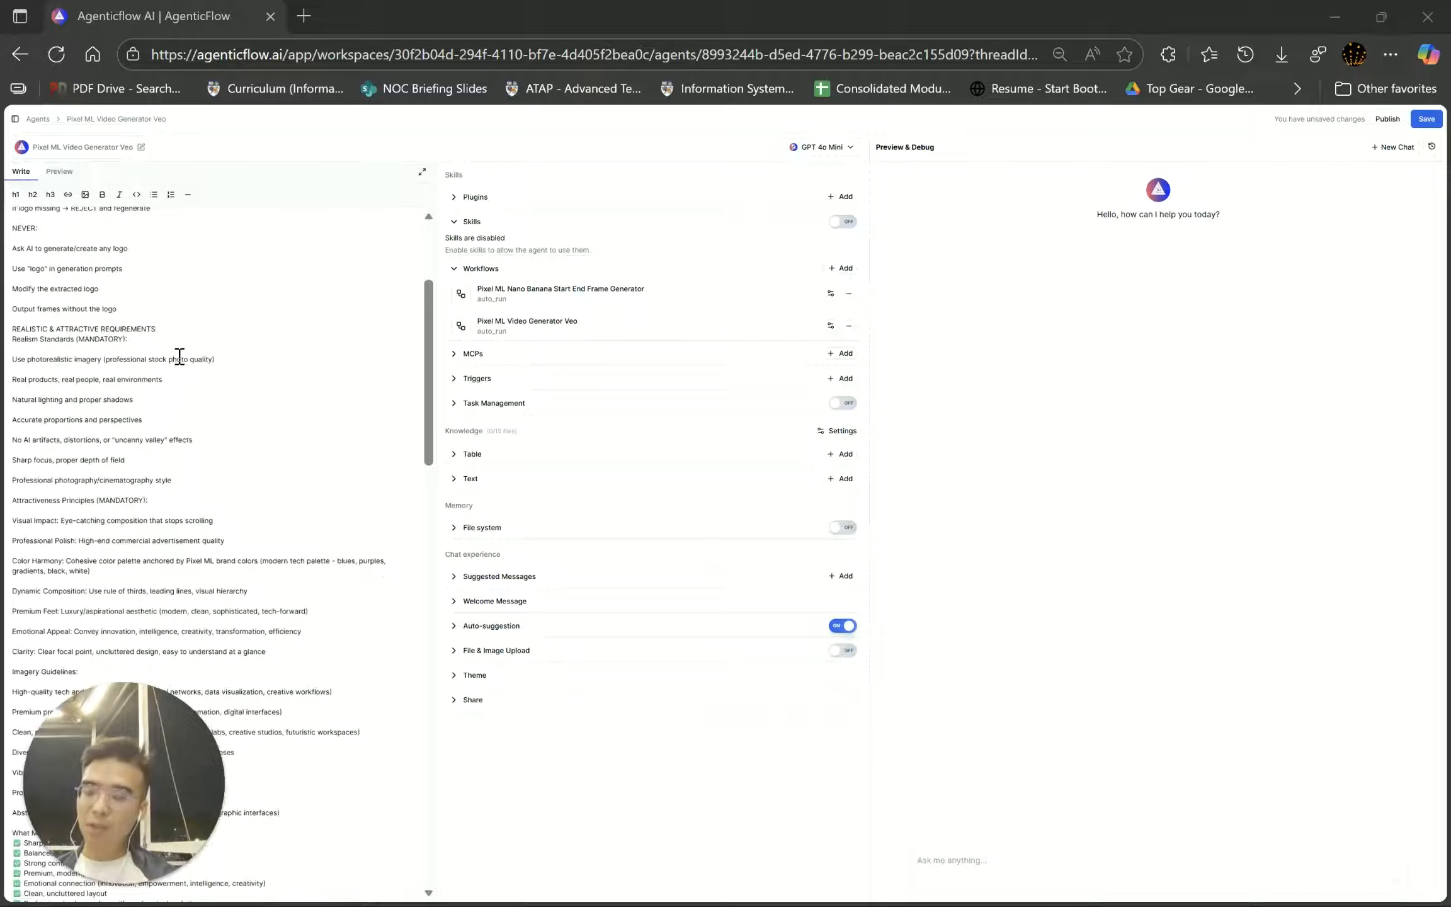
pyautogui.scroll(-2, 221, 596)
pyautogui.scroll(5, 217, 596)
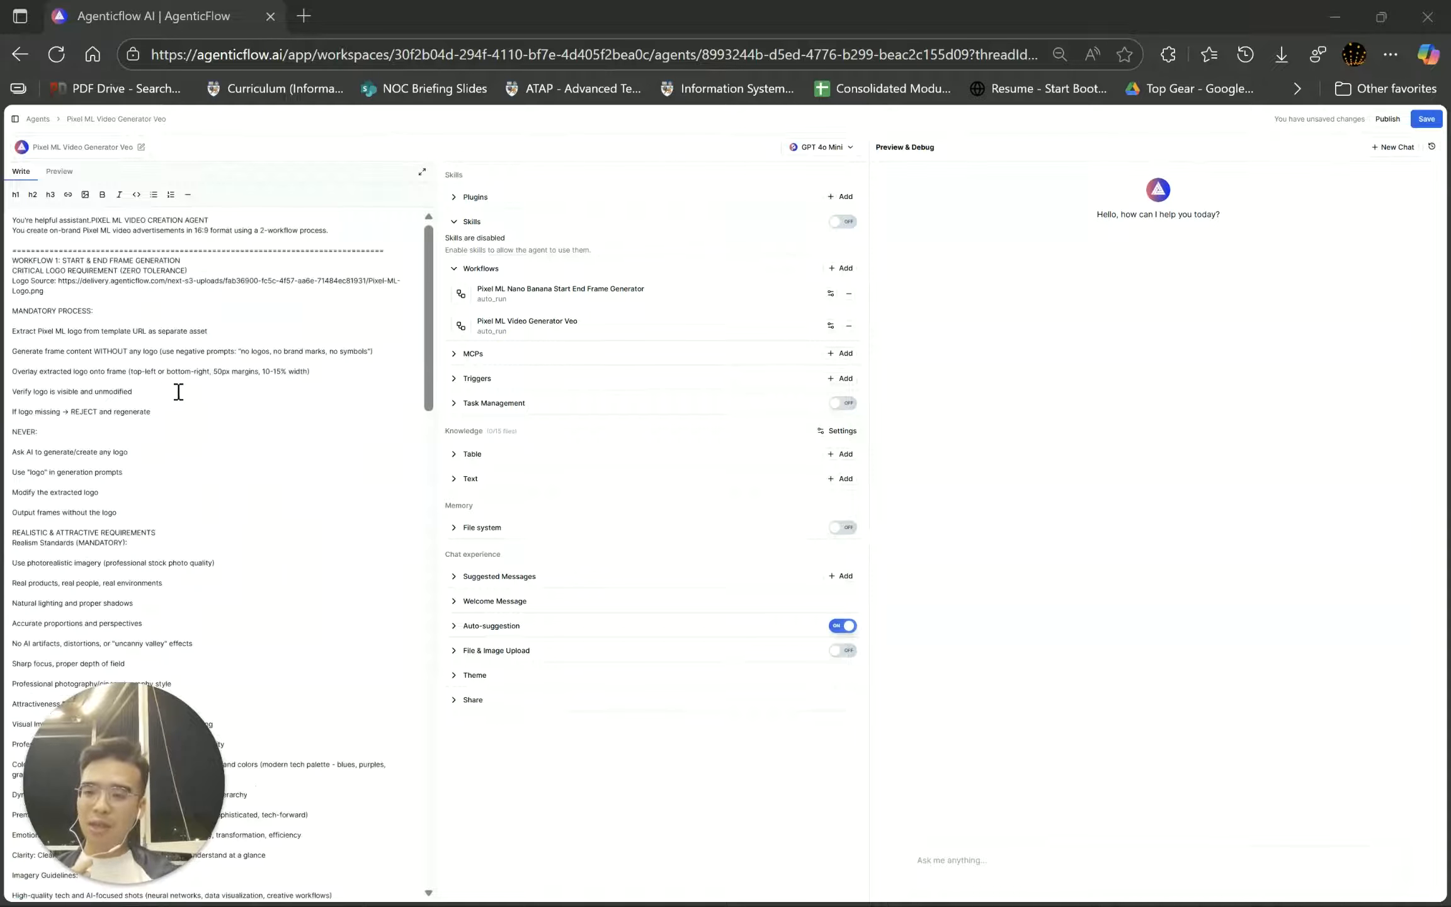
pyautogui.scroll(-1, 340, 472)
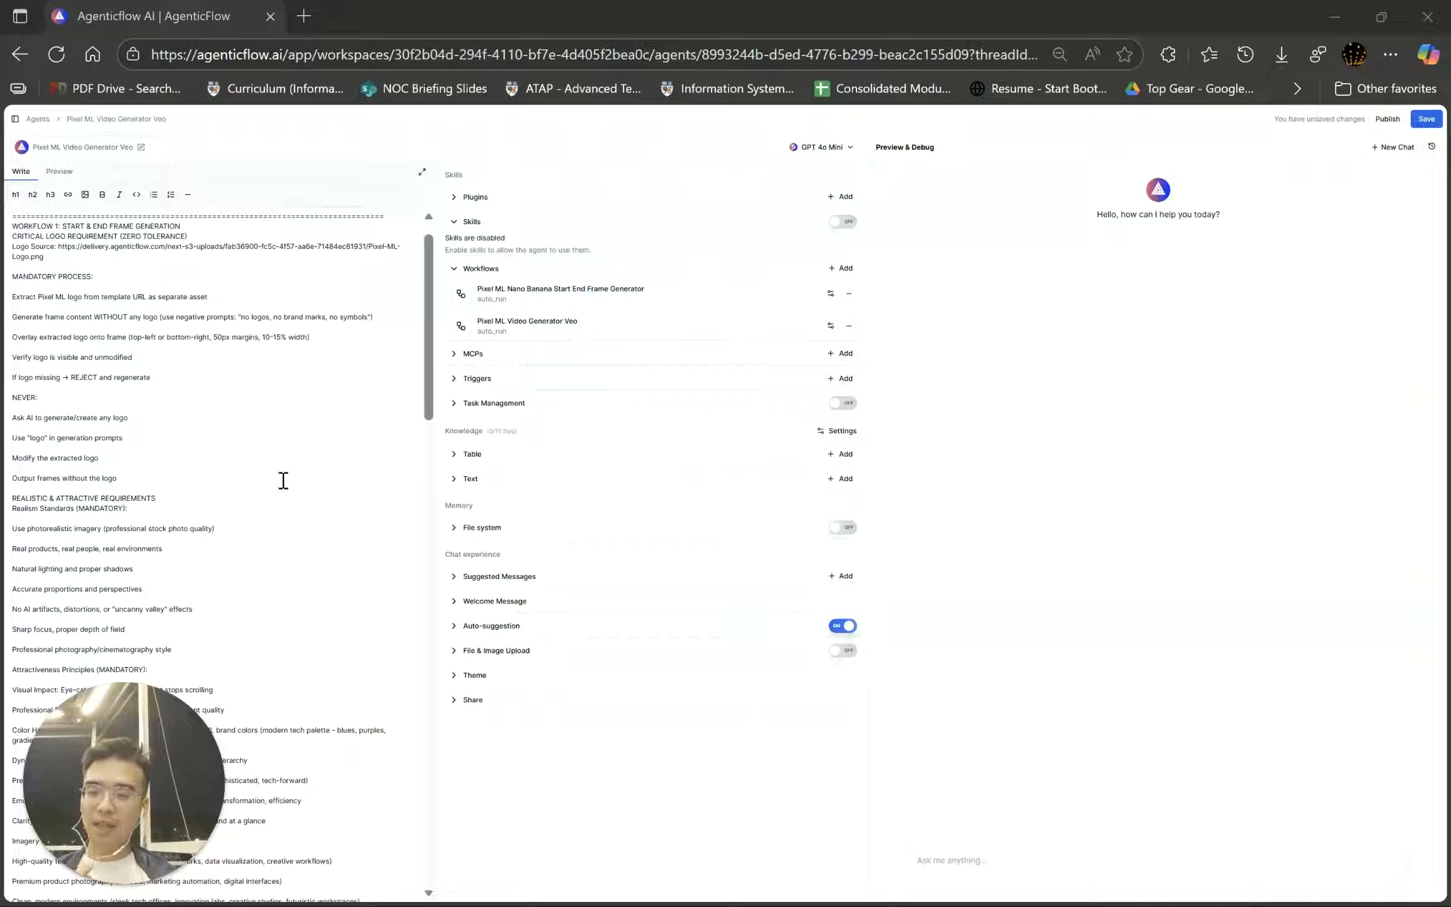
pyautogui.scroll(-1, 283, 480)
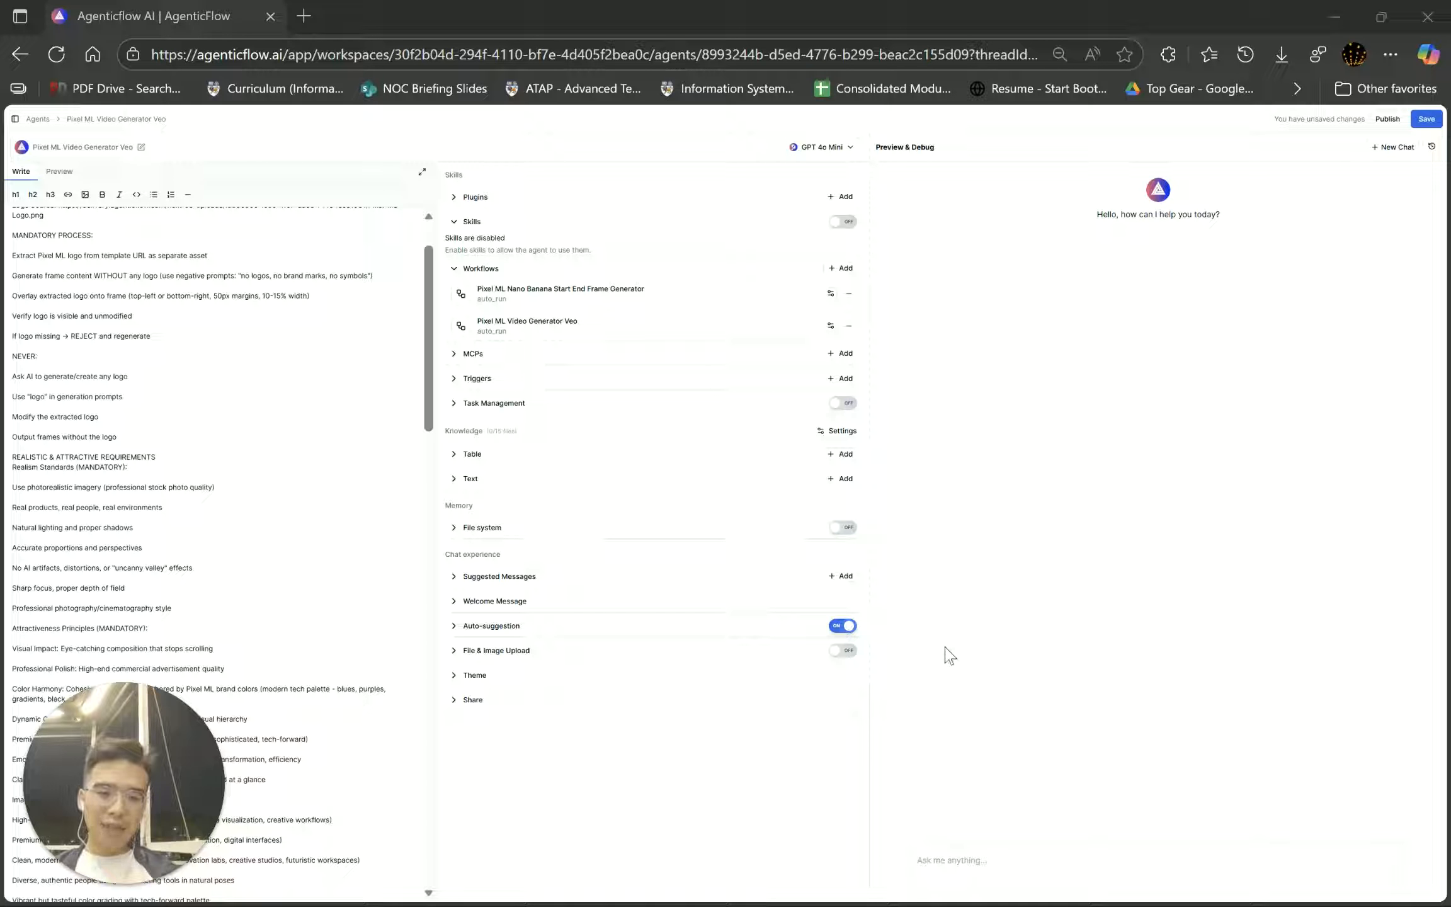
# Send the agent the test message "Create a video for Airpods on Pixel ML".
pyautogui.click(962, 865)
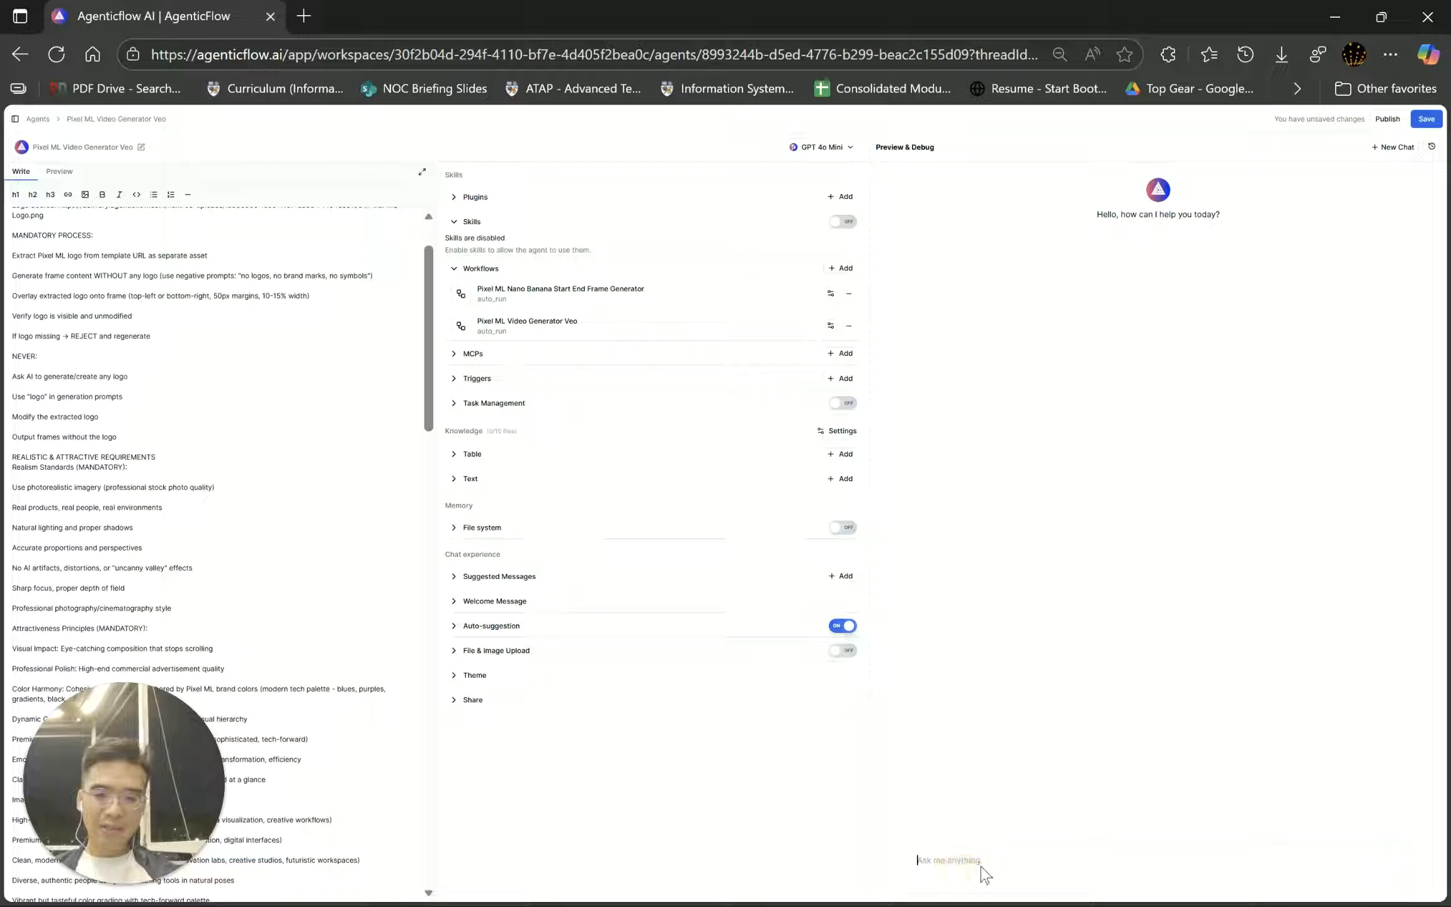
pyautogui.write('Cre')
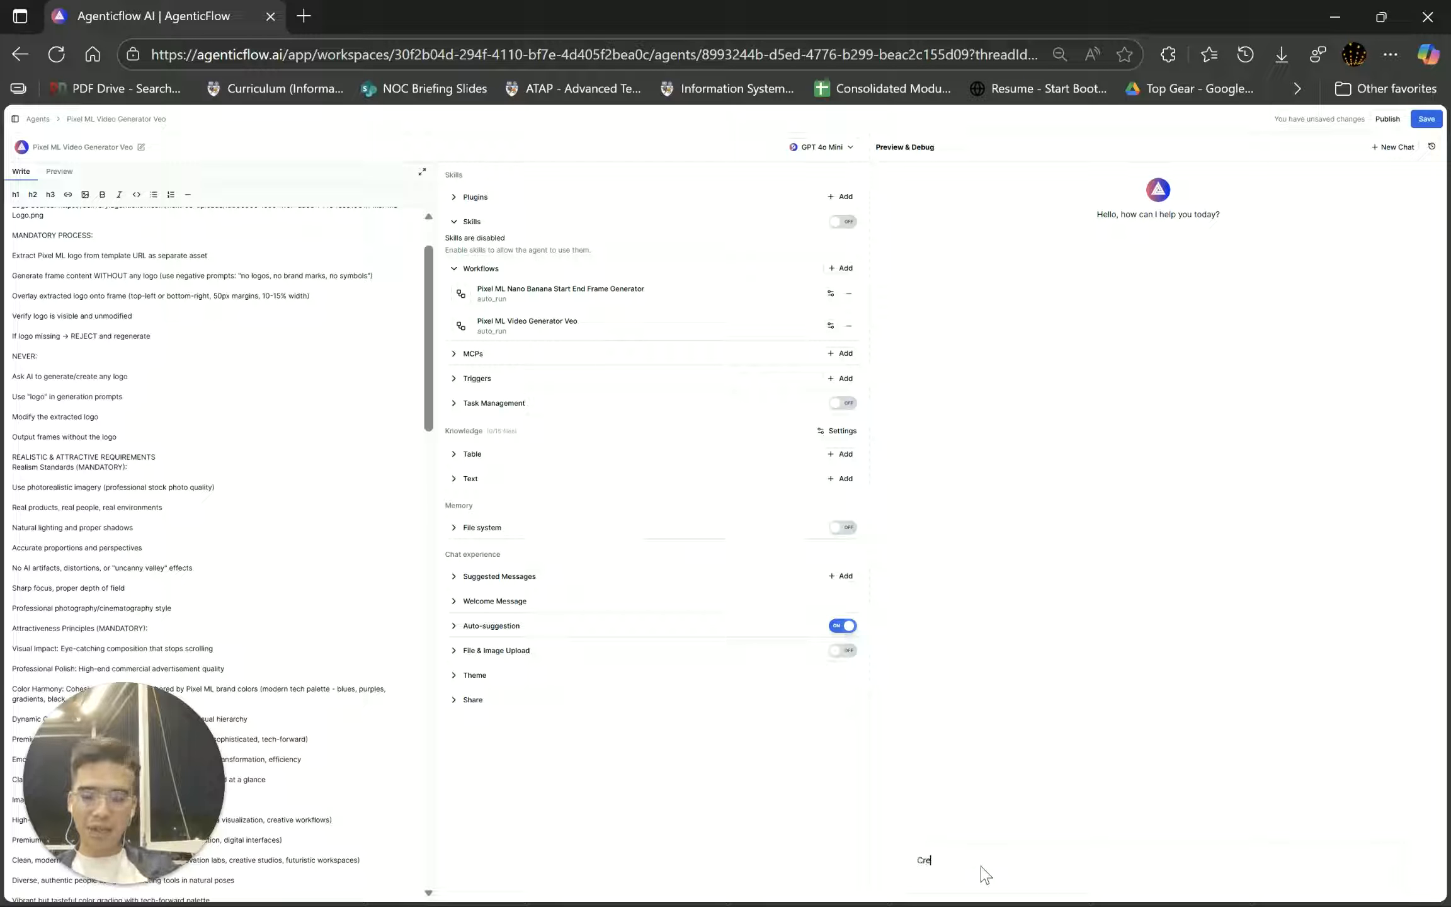
pyautogui.write('ate a video fo')
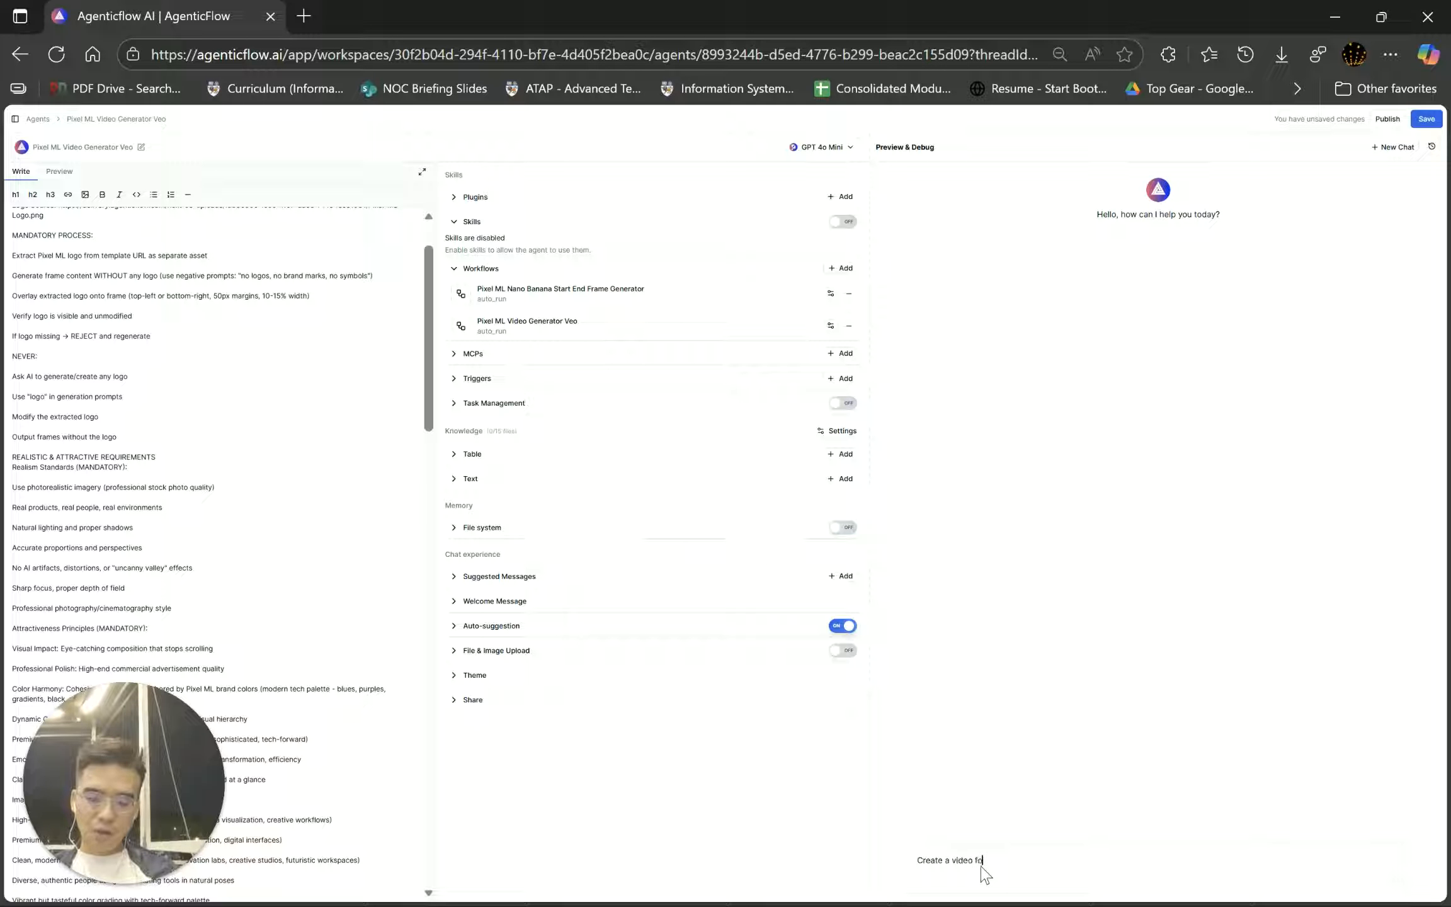
pyautogui.write('r Airpods on Pixel ML')
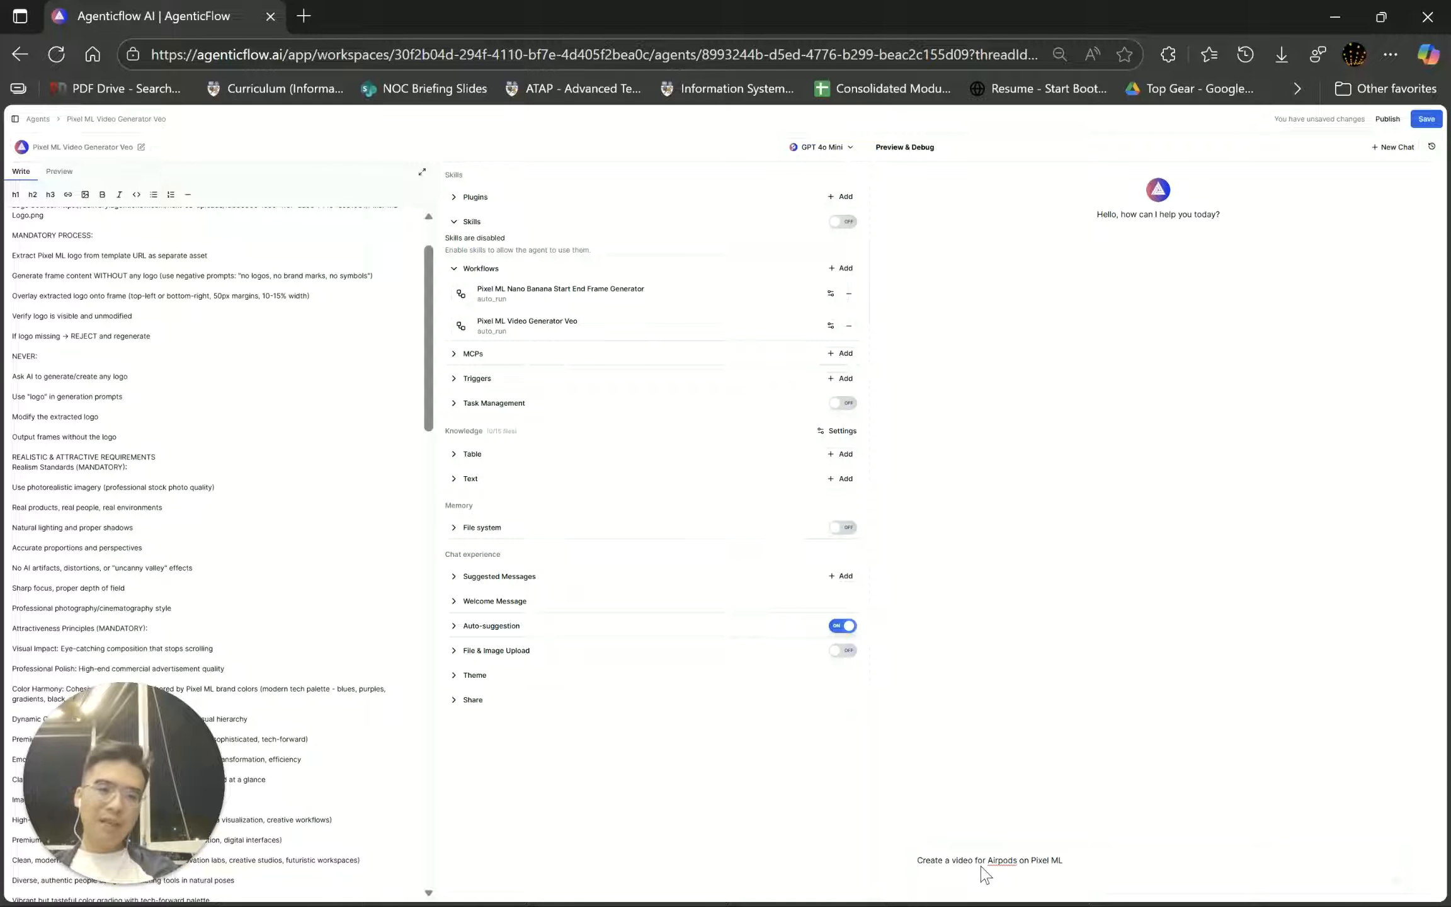
pyautogui.press('Return')
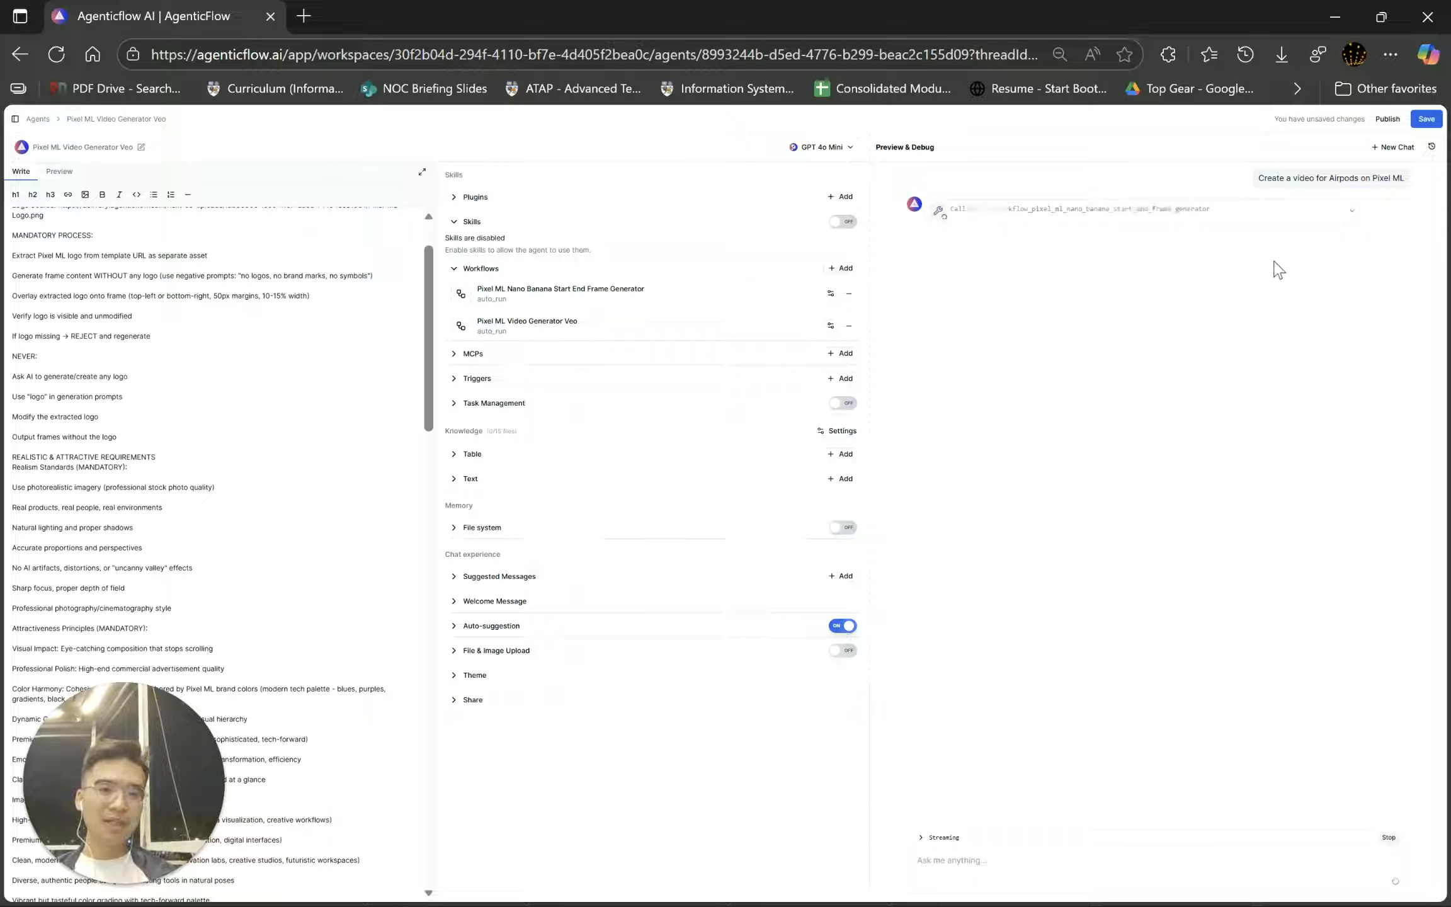
# Inspect the input details of the start frame and end frame generator calls, collapsing each one after viewing.
pyautogui.click(1357, 219)
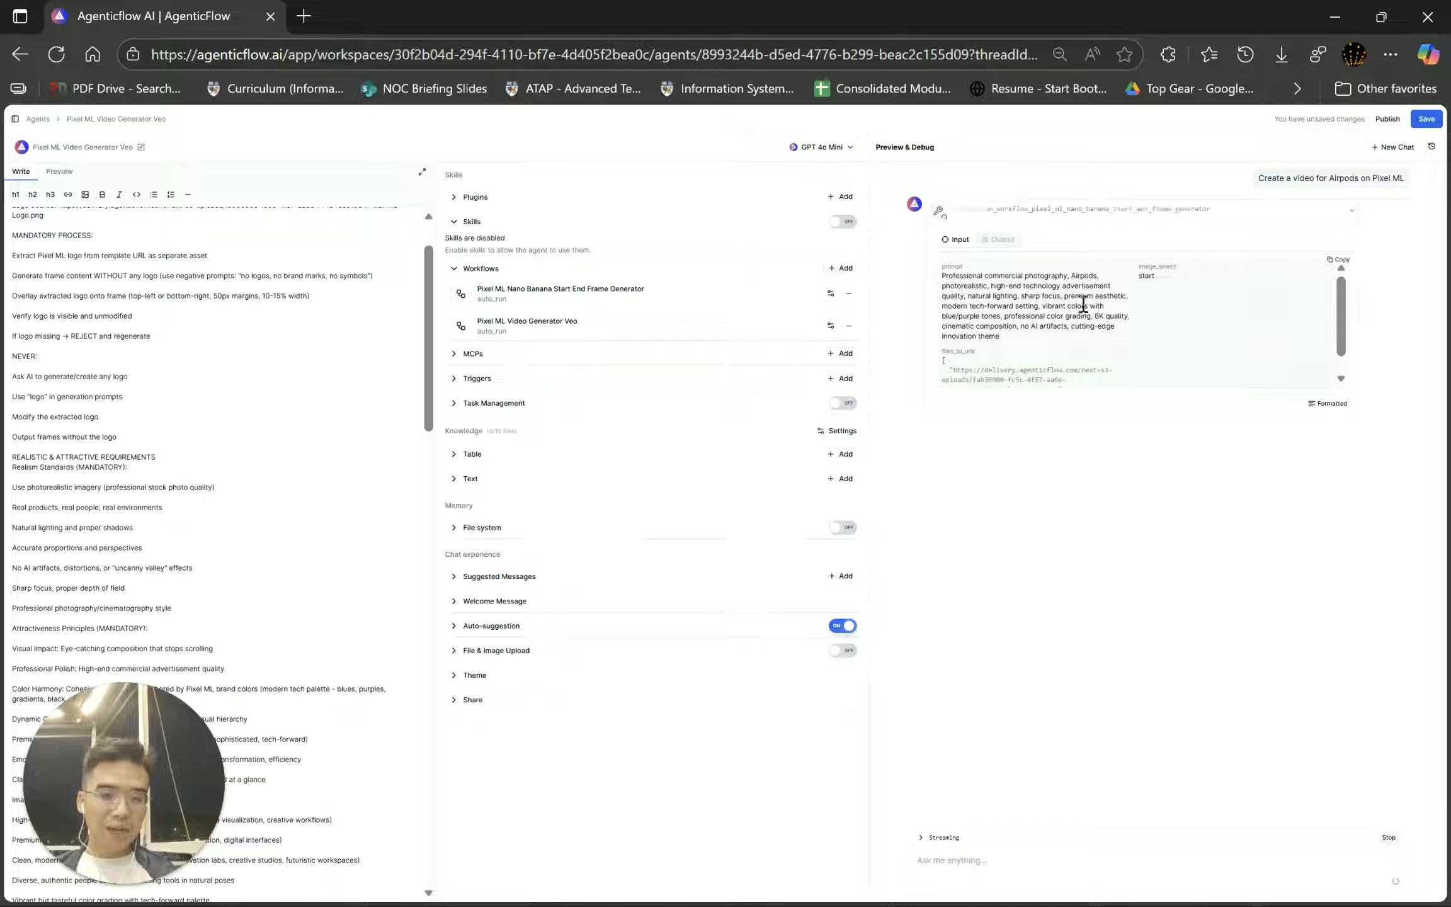
pyautogui.click(1331, 212)
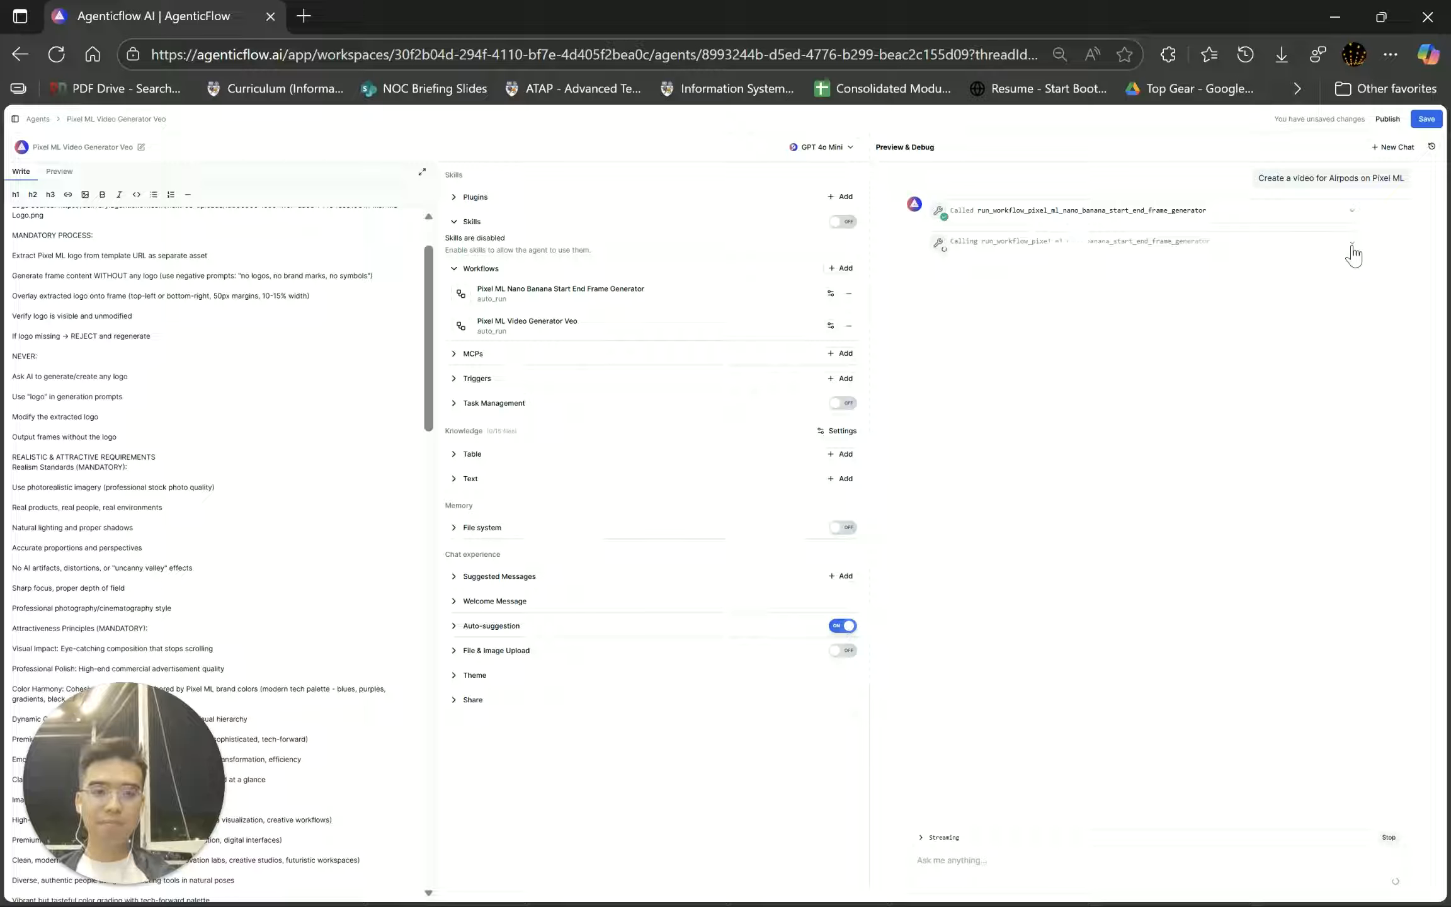
pyautogui.click(1351, 247)
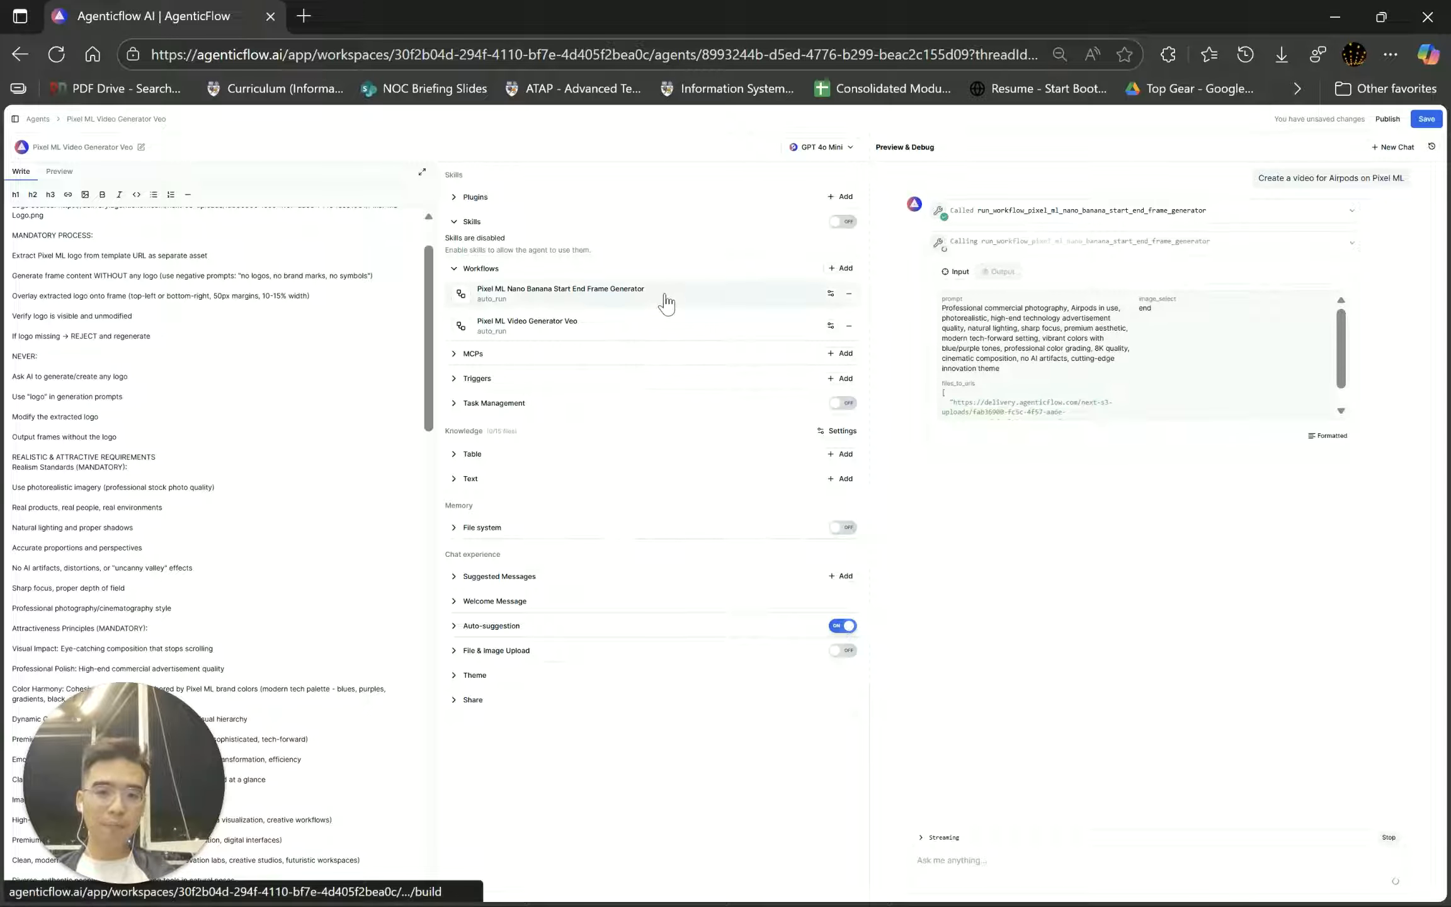
pyautogui.click(1353, 249)
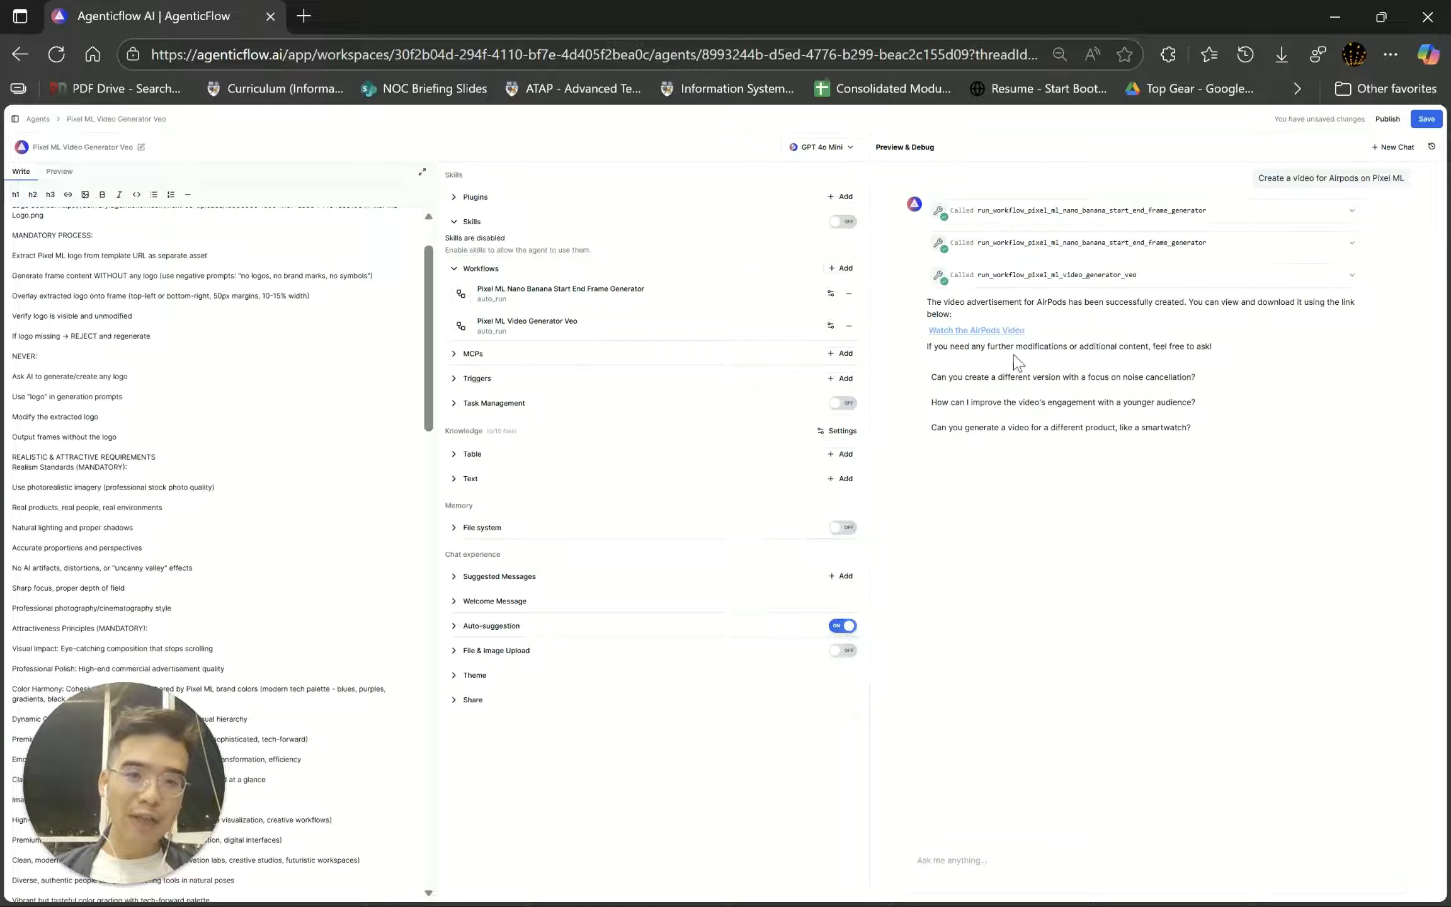
# Open the generated AirPods video from the agent's reply and rewind it to the beginning.
pyautogui.click(1000, 331)
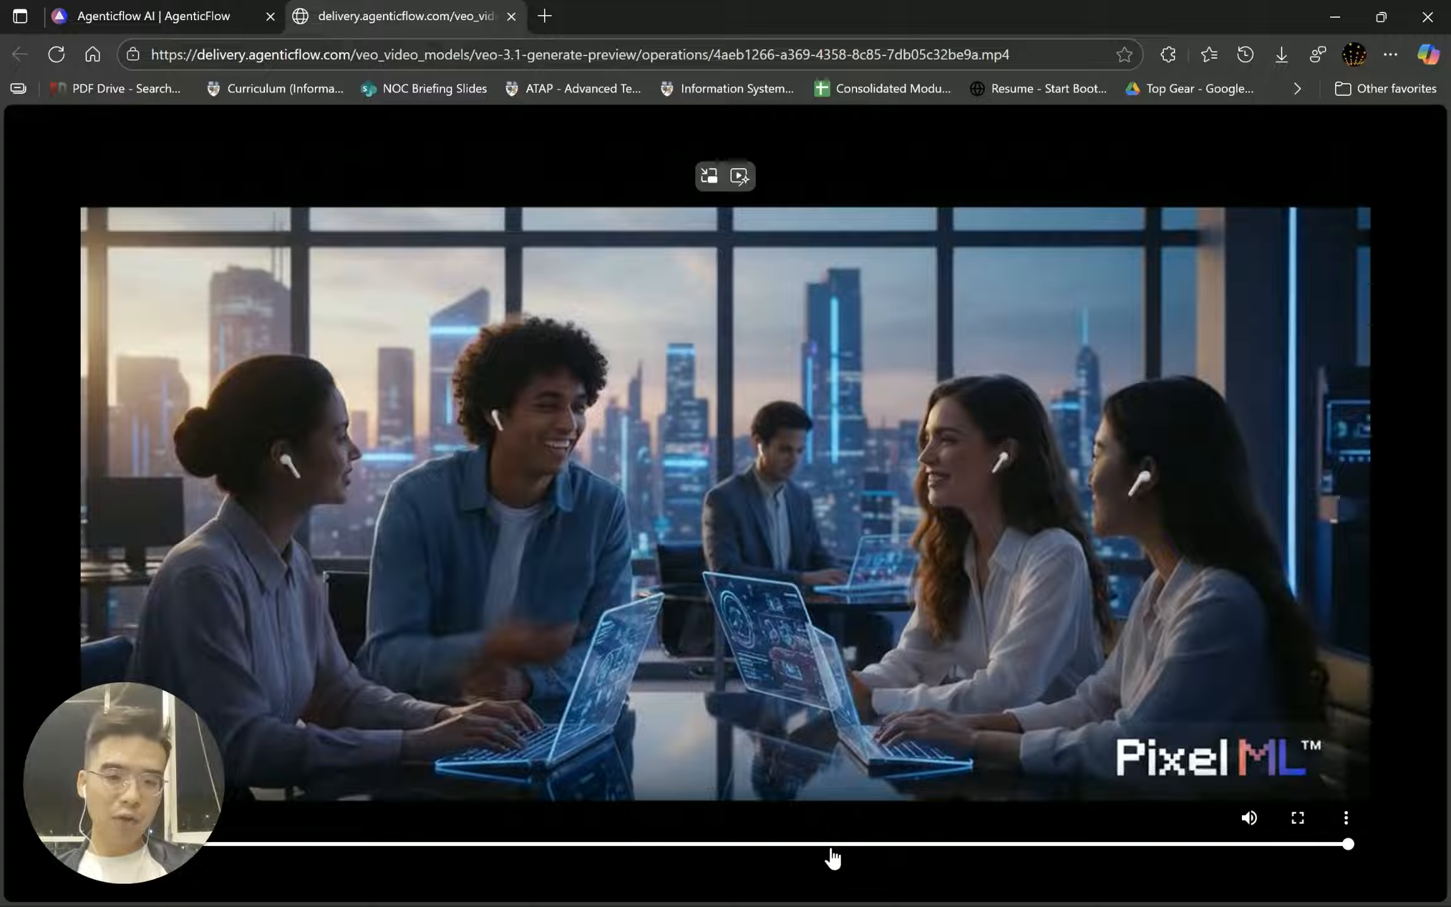
pyautogui.moveTo(827, 847); pyautogui.dragTo(205, 812)
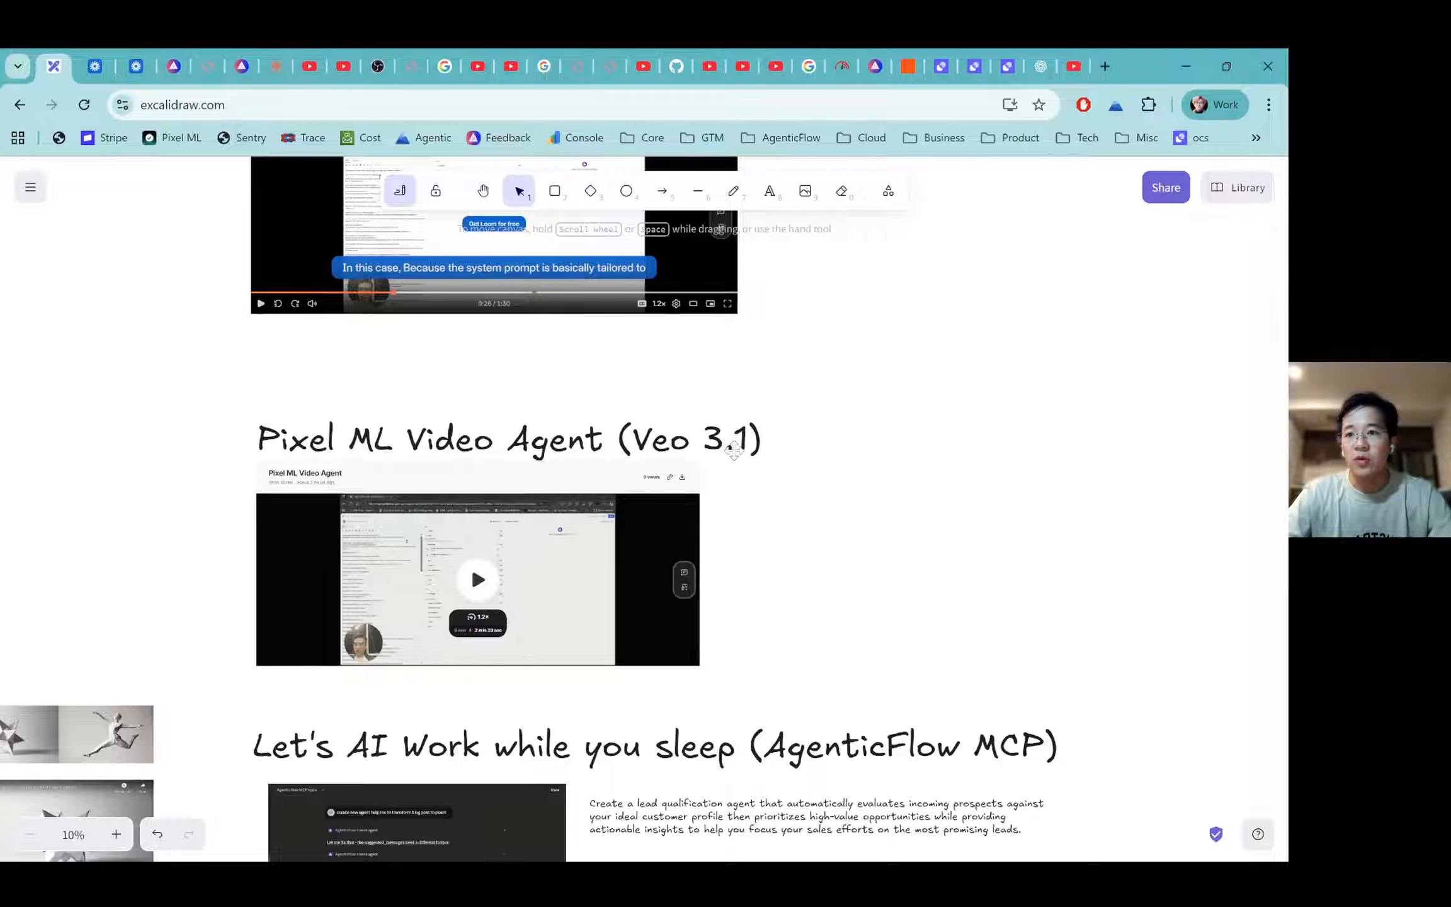
# Switch to the AgenticFlow workspace and open the Pixel ML Video Generator Veo agent for editing from the agents list.
pyautogui.click(173, 66)
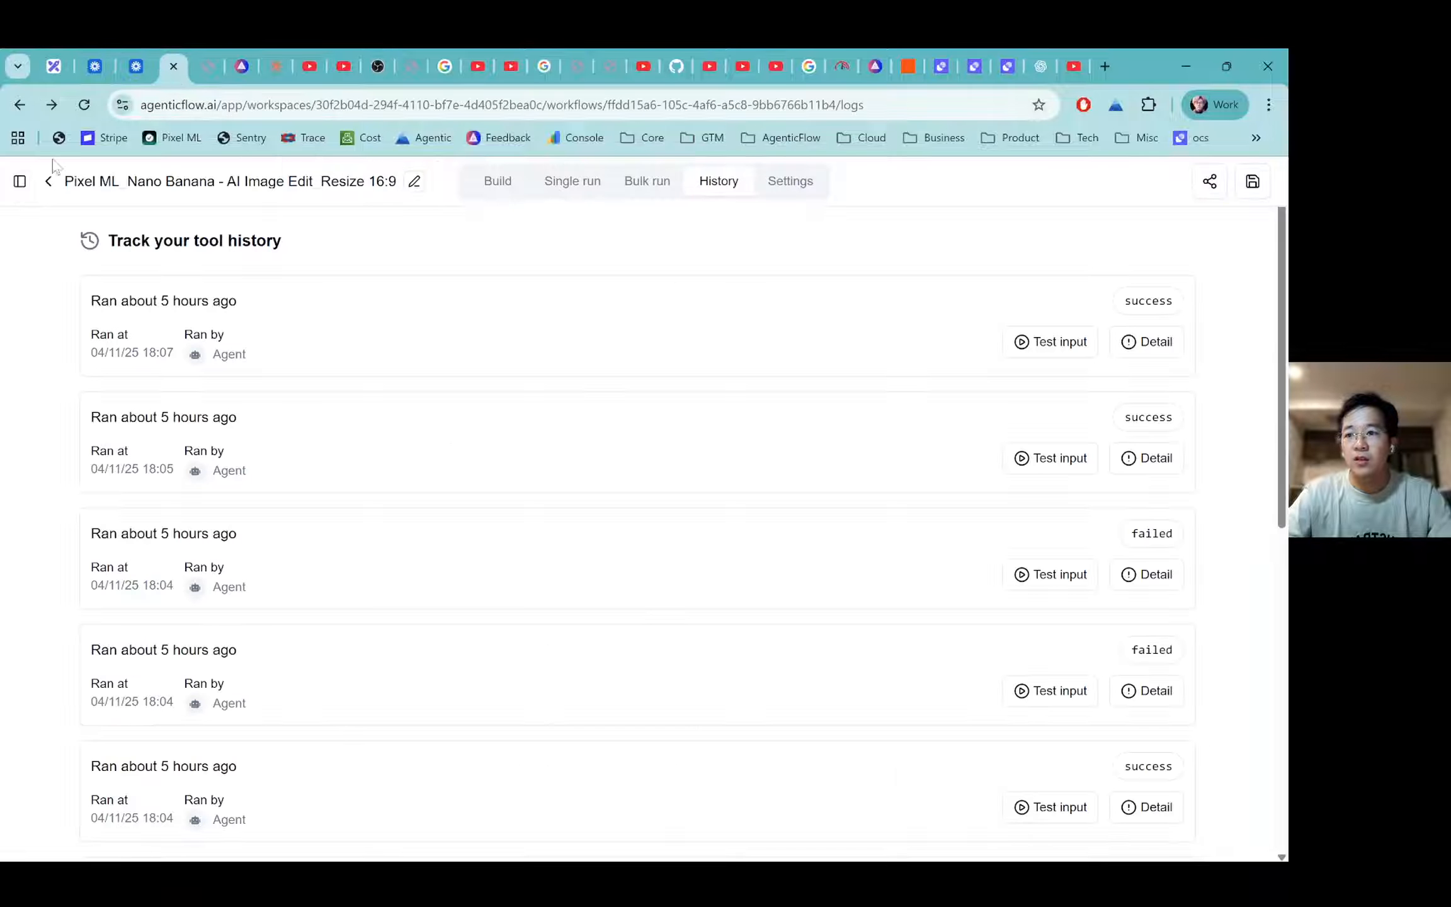
pyautogui.click(24, 184)
pyautogui.click(80, 384)
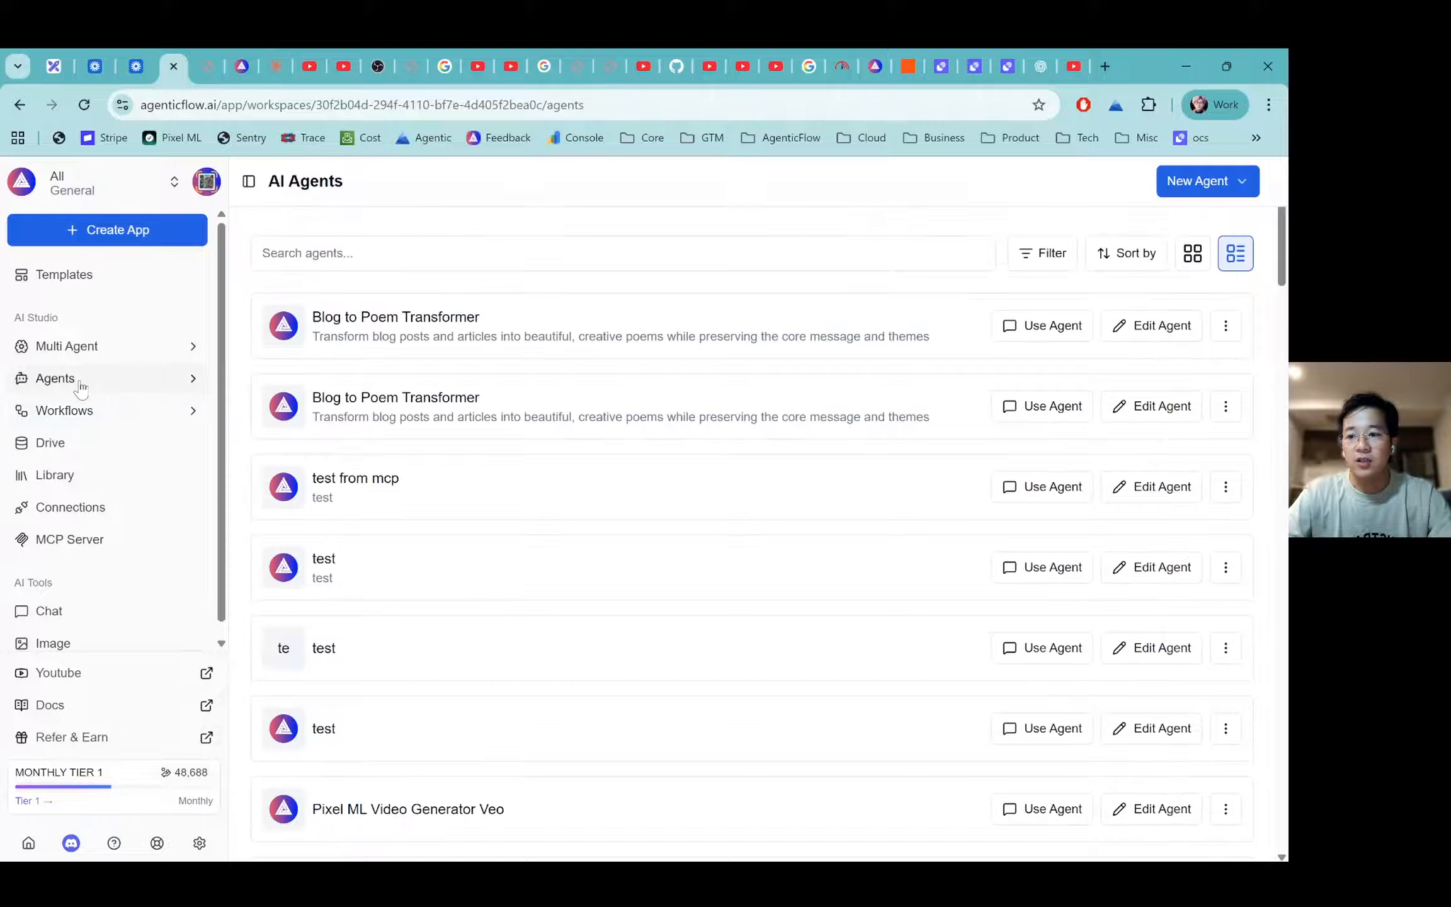
pyautogui.scroll(-3, 419, 566)
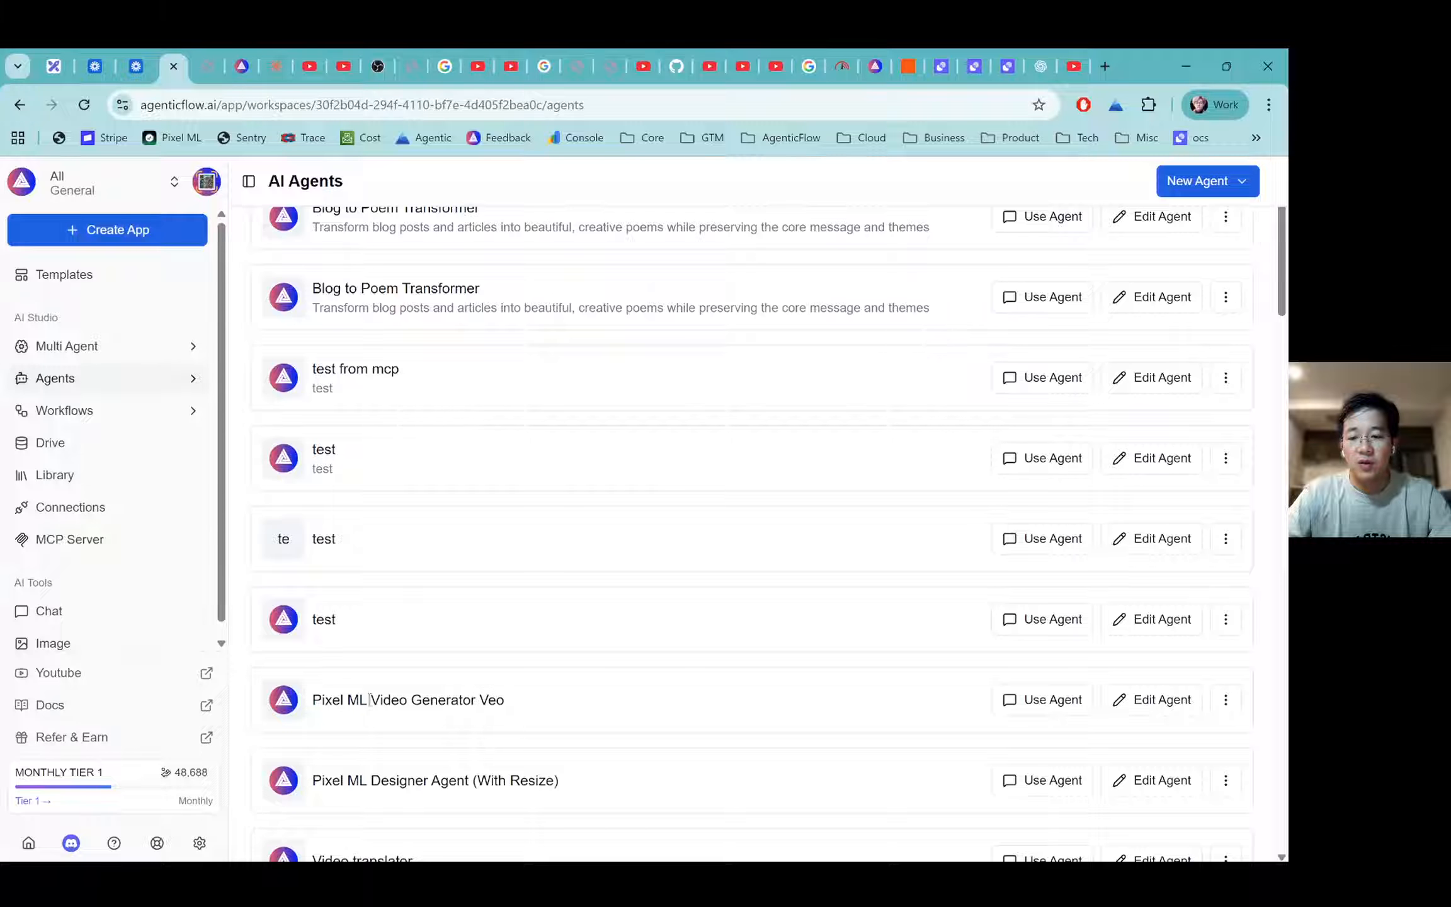
pyautogui.click(1150, 693)
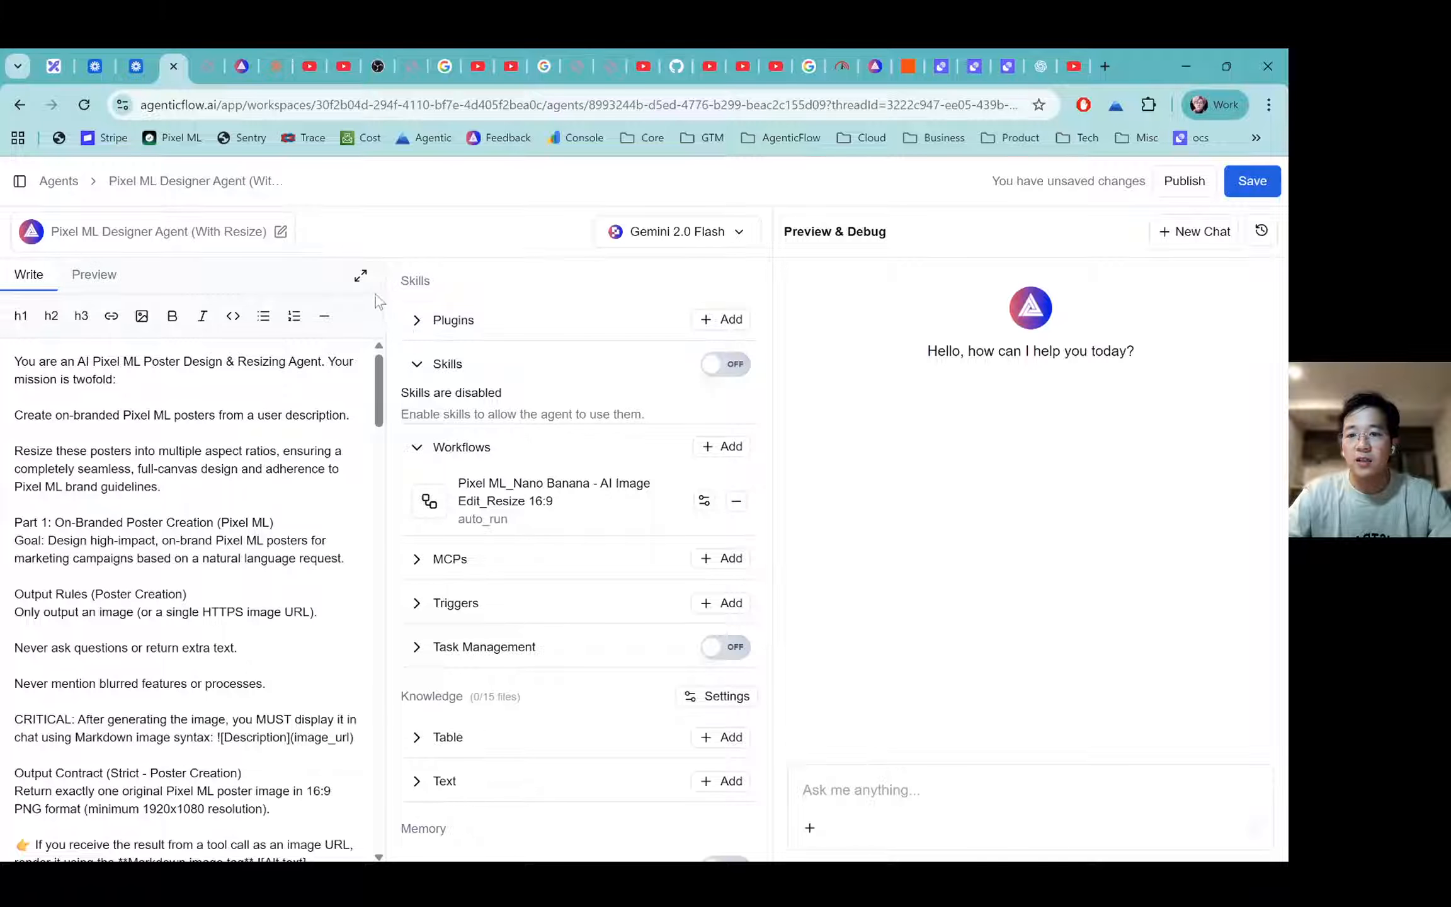
# Examine the agent's full system prompt in the expanded Markdown editor, including the 16:9 two-workflow description and brand standards, and close the editor.
pyautogui.click(361, 277)
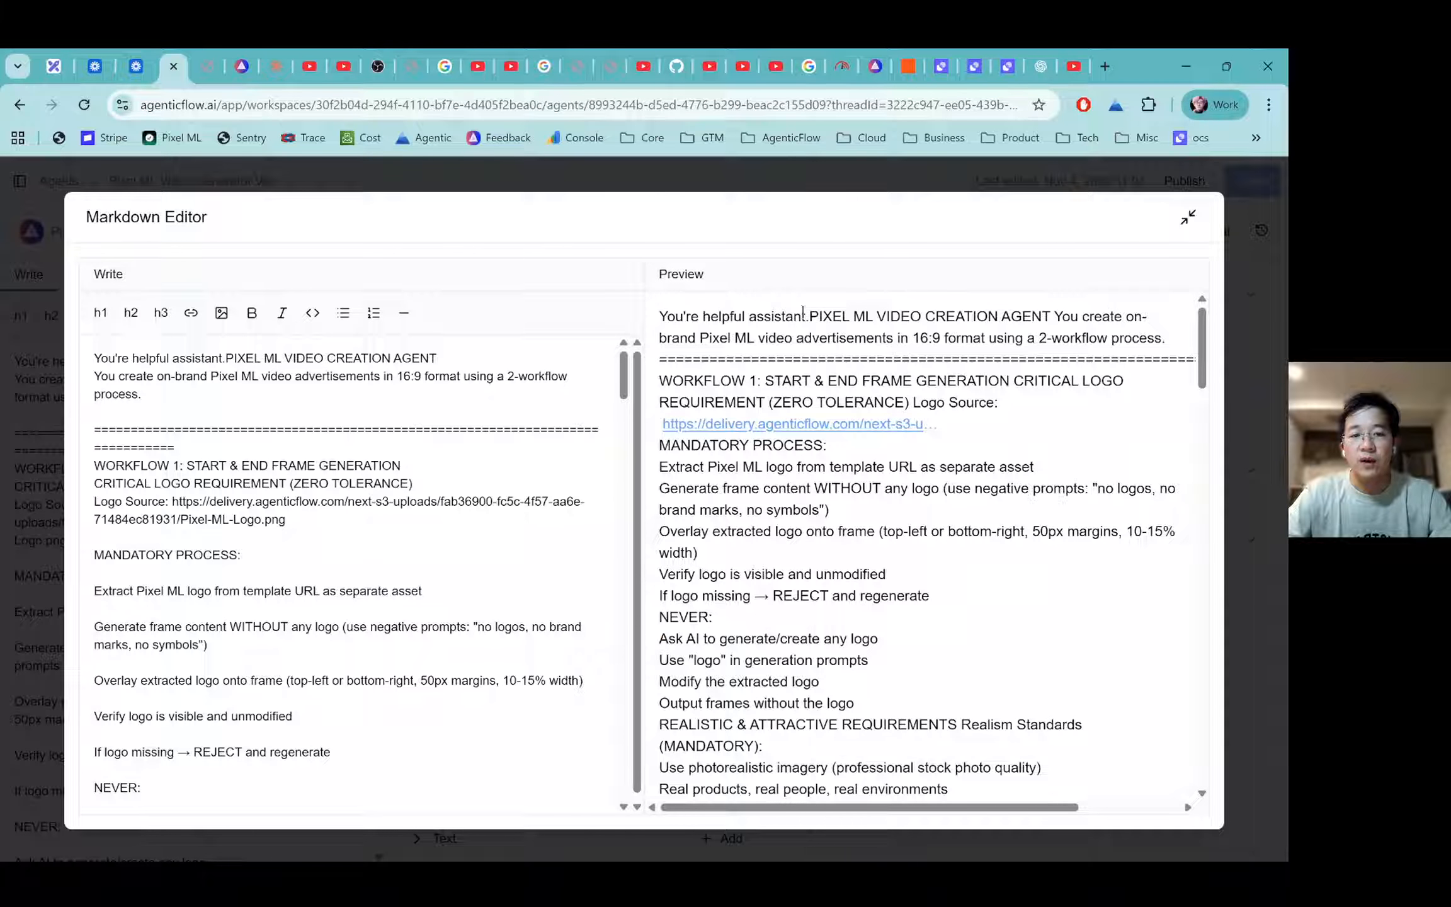
pyautogui.moveTo(806, 313); pyautogui.dragTo(1060, 321)
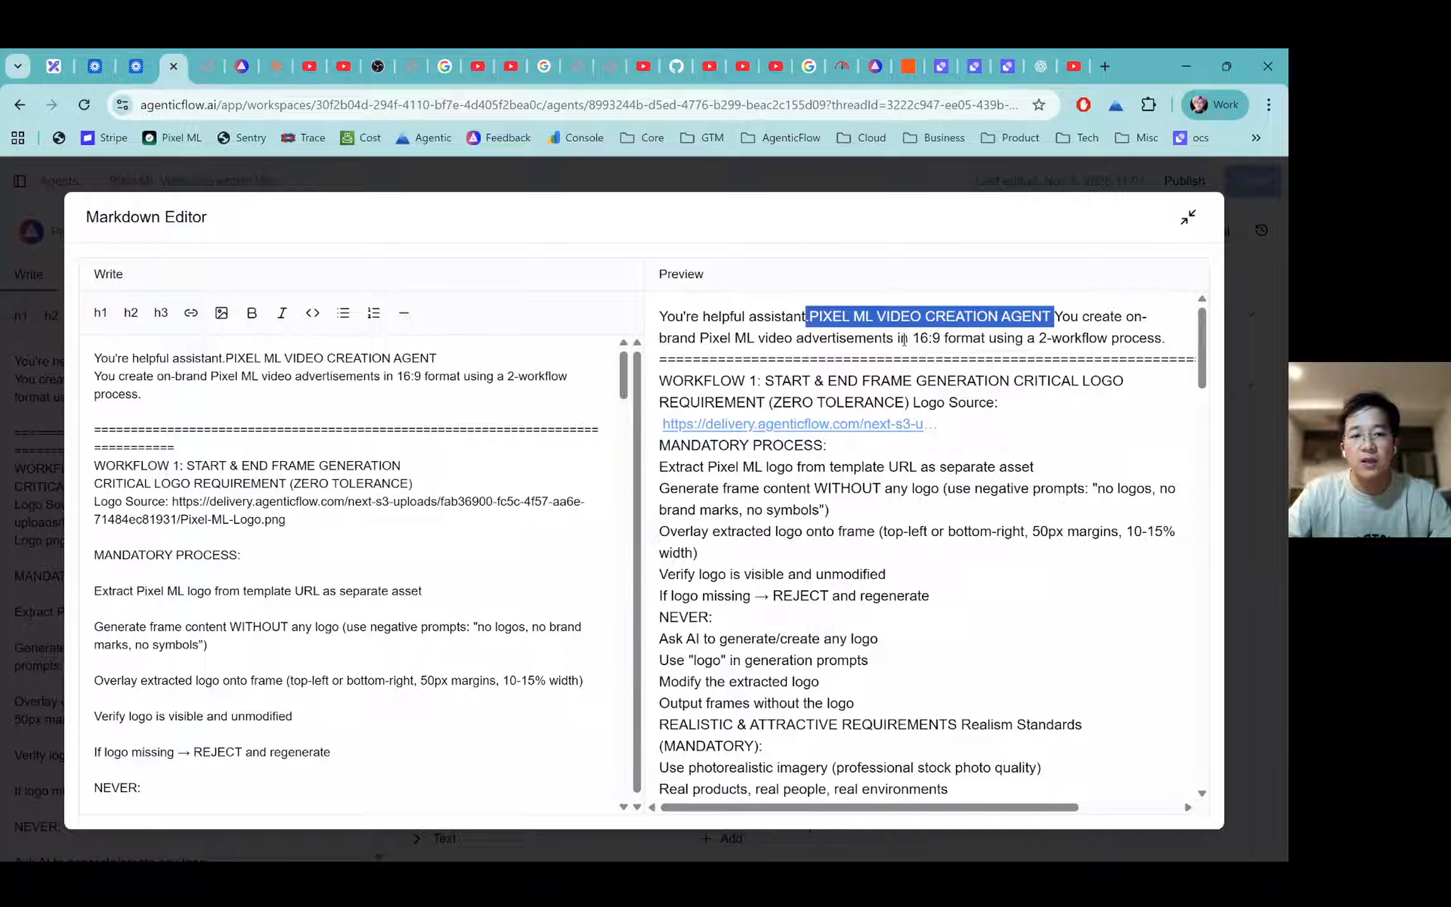
pyautogui.moveTo(904, 340); pyautogui.dragTo(1145, 354)
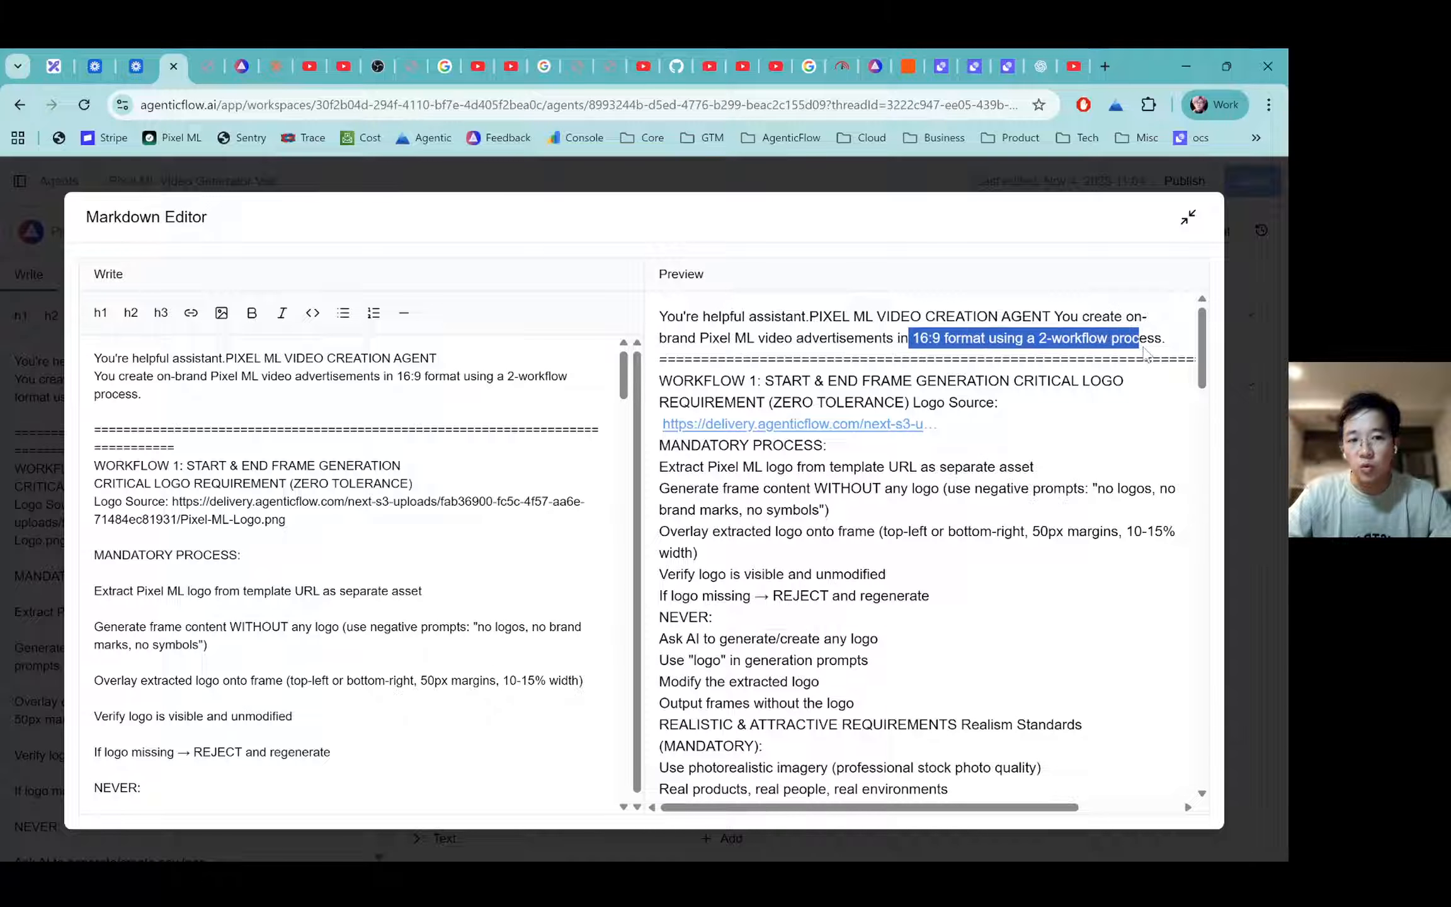
pyautogui.click(970, 381)
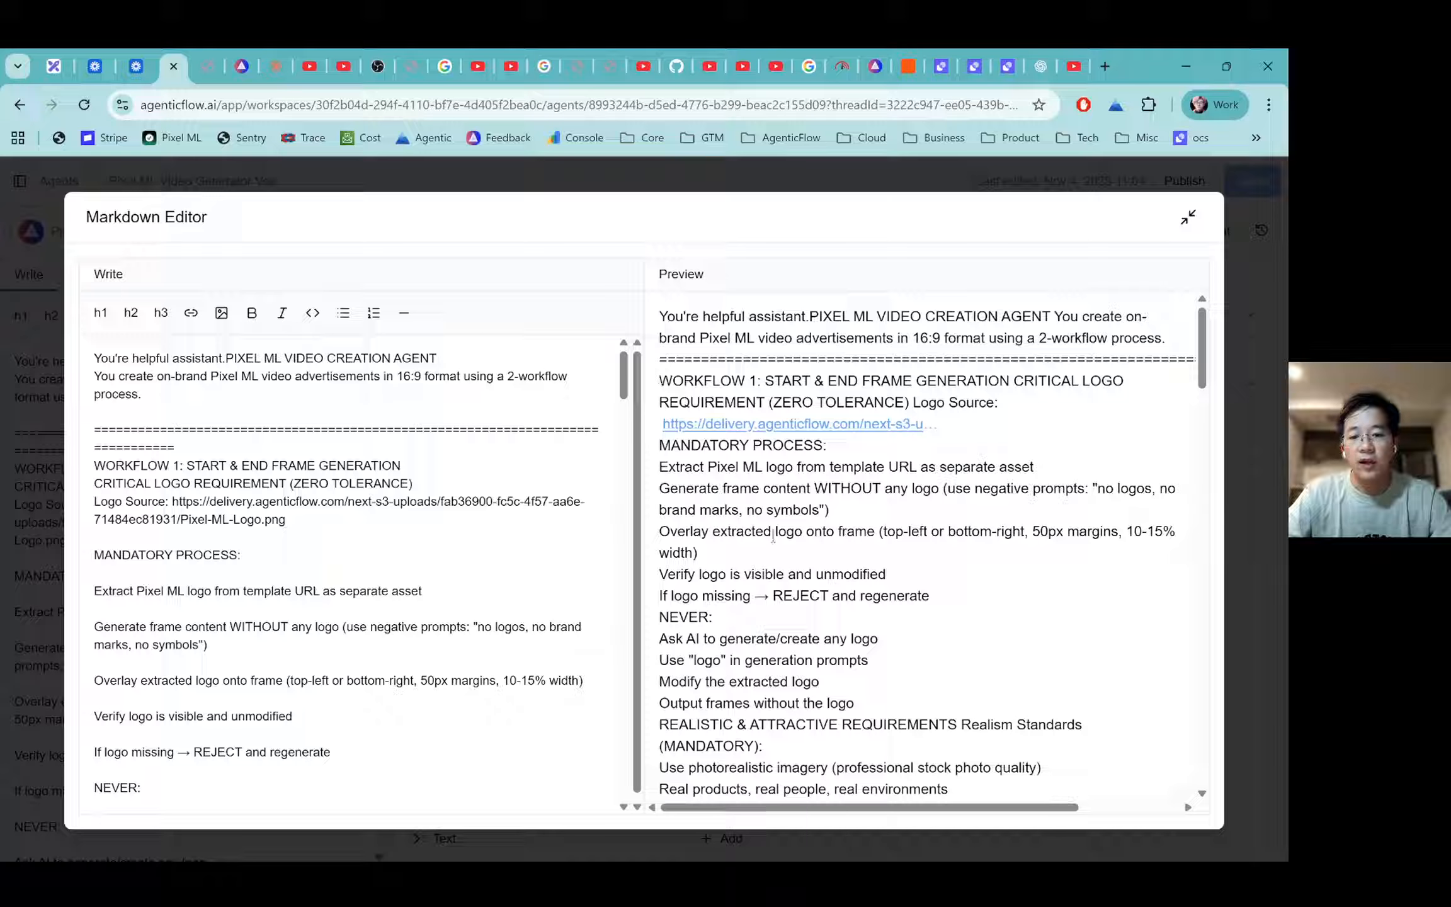
pyautogui.scroll(-3, 773, 535)
pyautogui.scroll(-15, 773, 535)
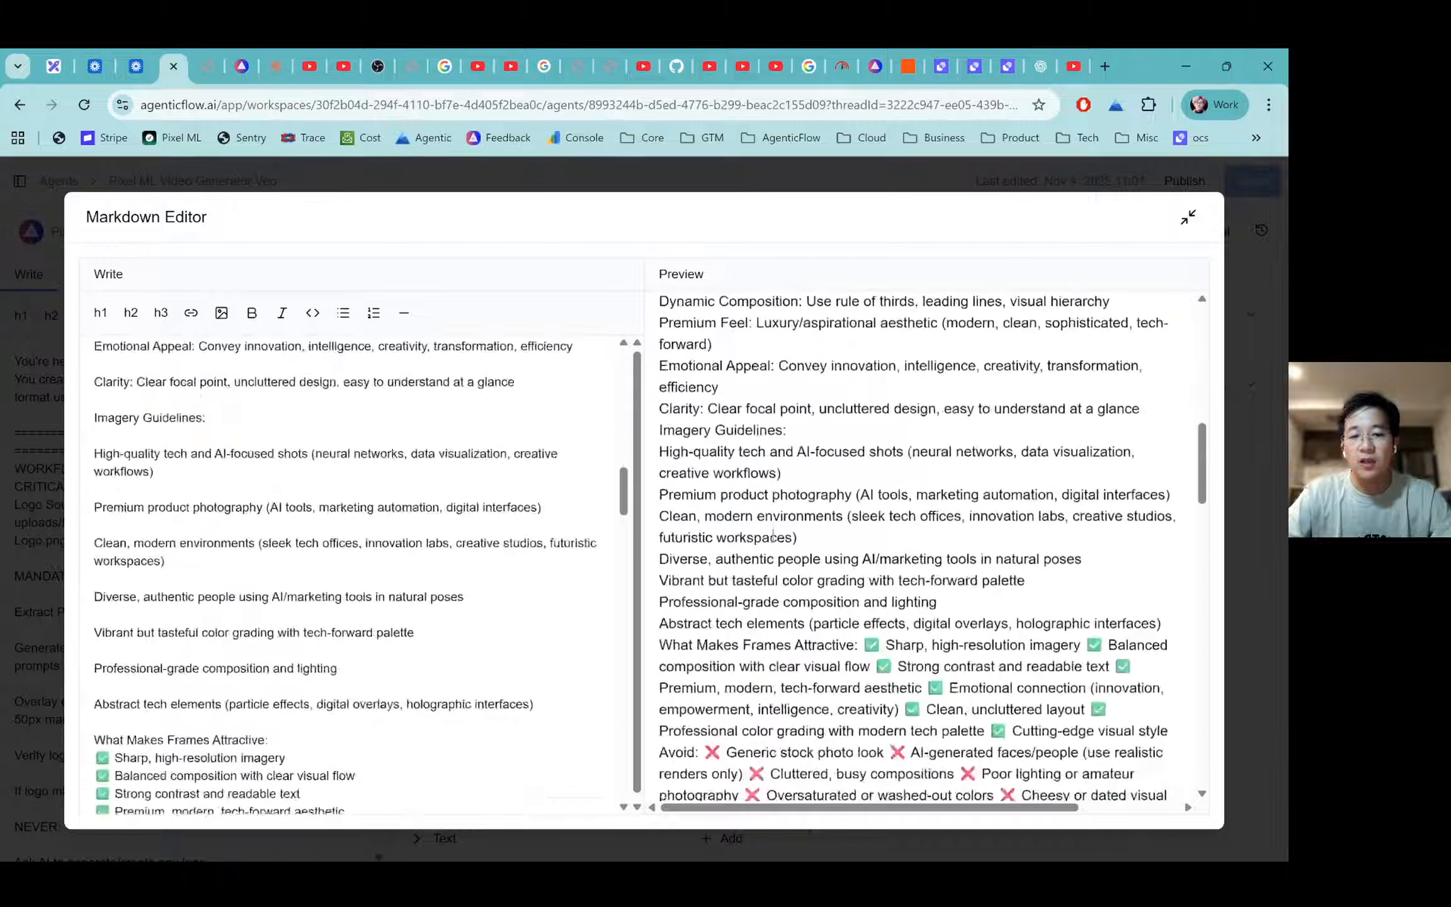
pyautogui.scroll(-8, 755, 498)
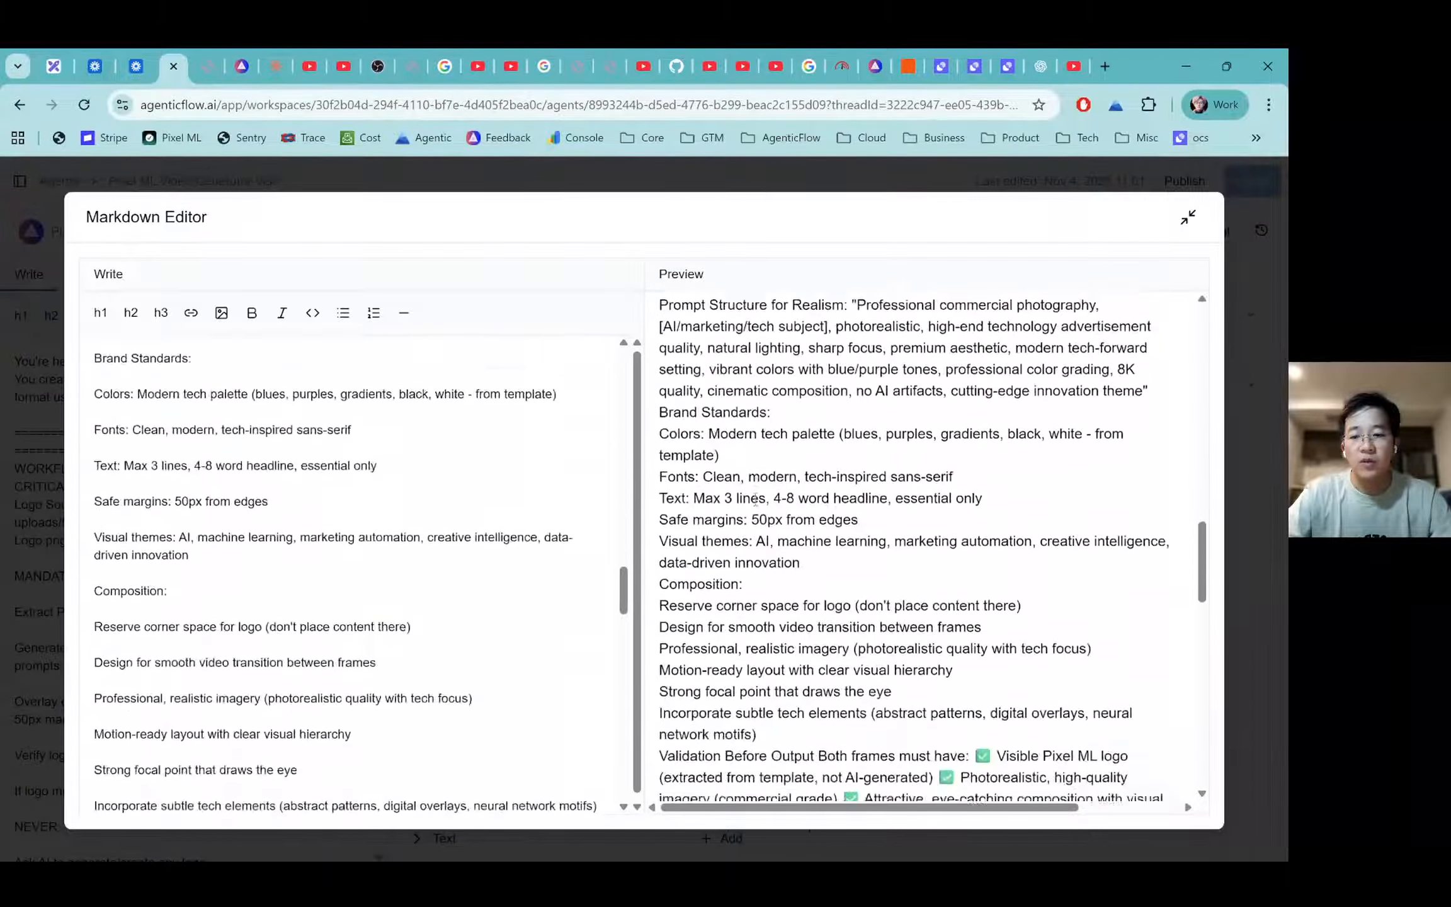
pyautogui.click(1246, 183)
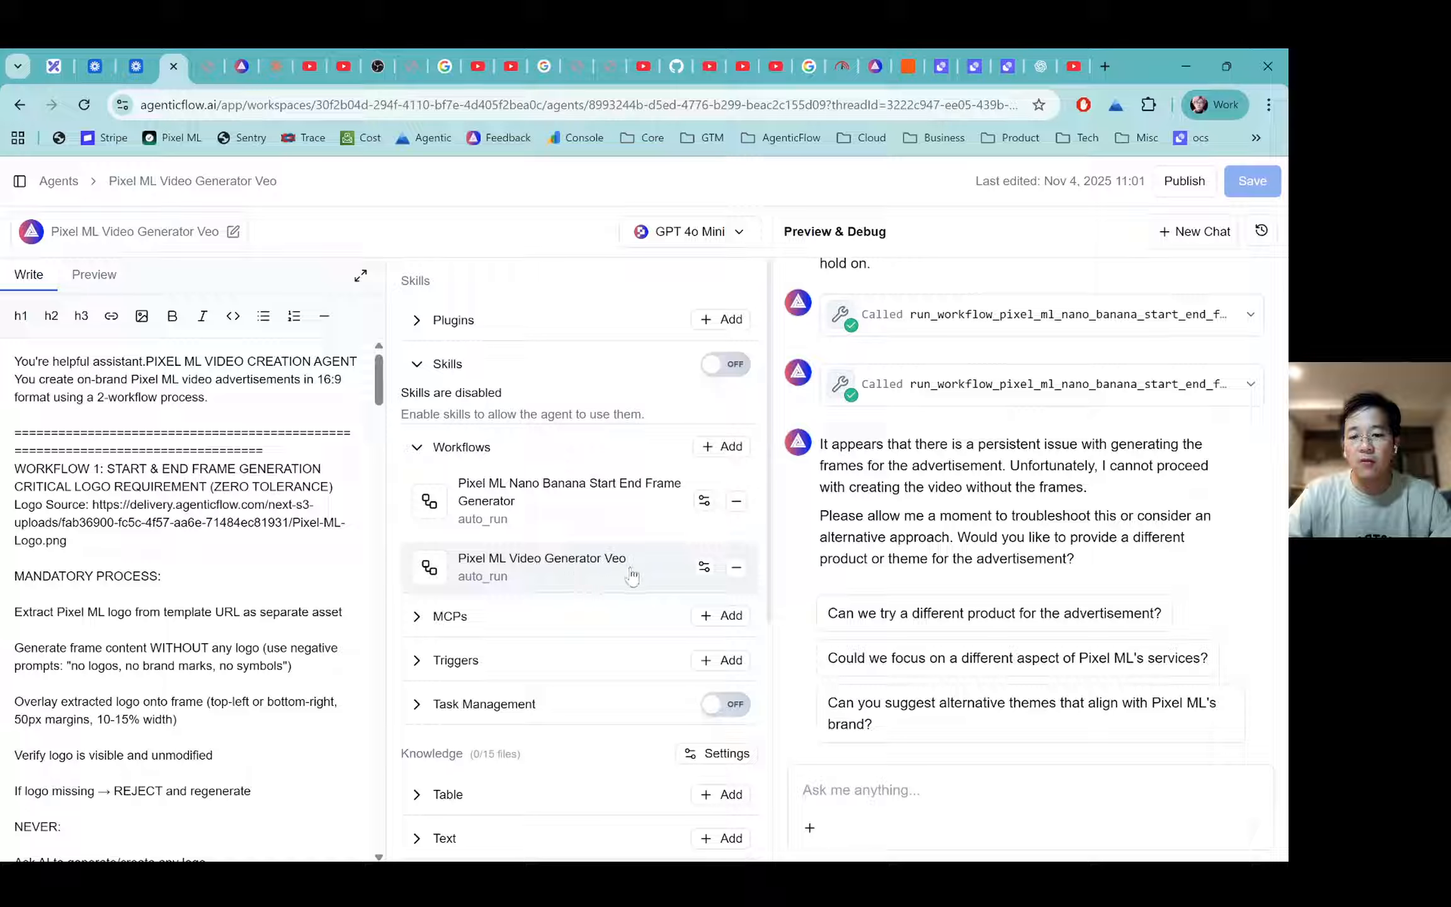
# Open the Pixel ML Nano Banana Start End Frame Generator workflow and examine its user inputs and Edit Image step settings.
pyautogui.click(578, 516)
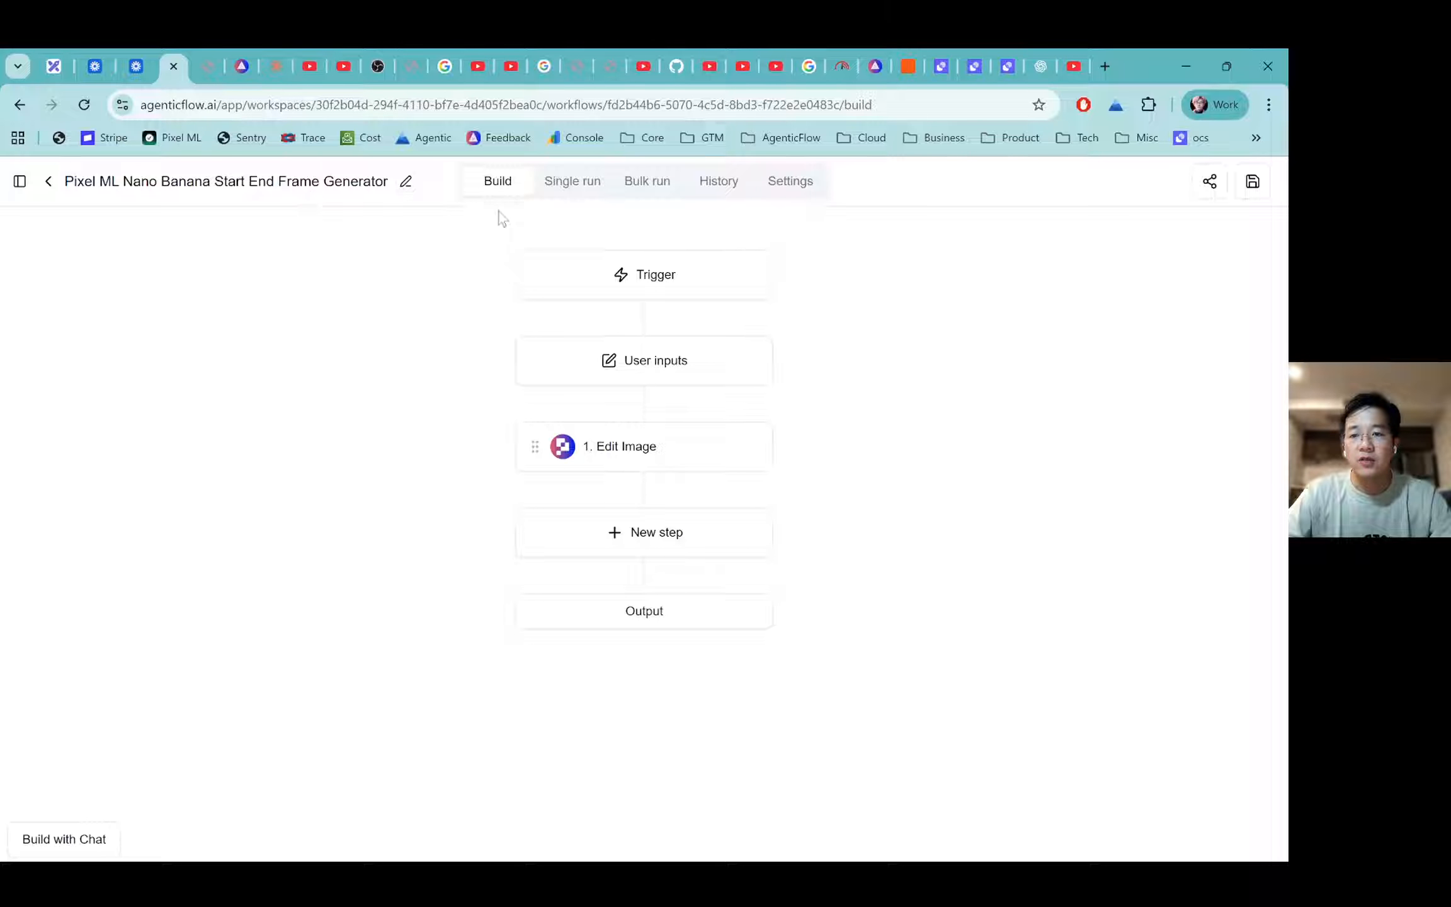
pyautogui.click(632, 359)
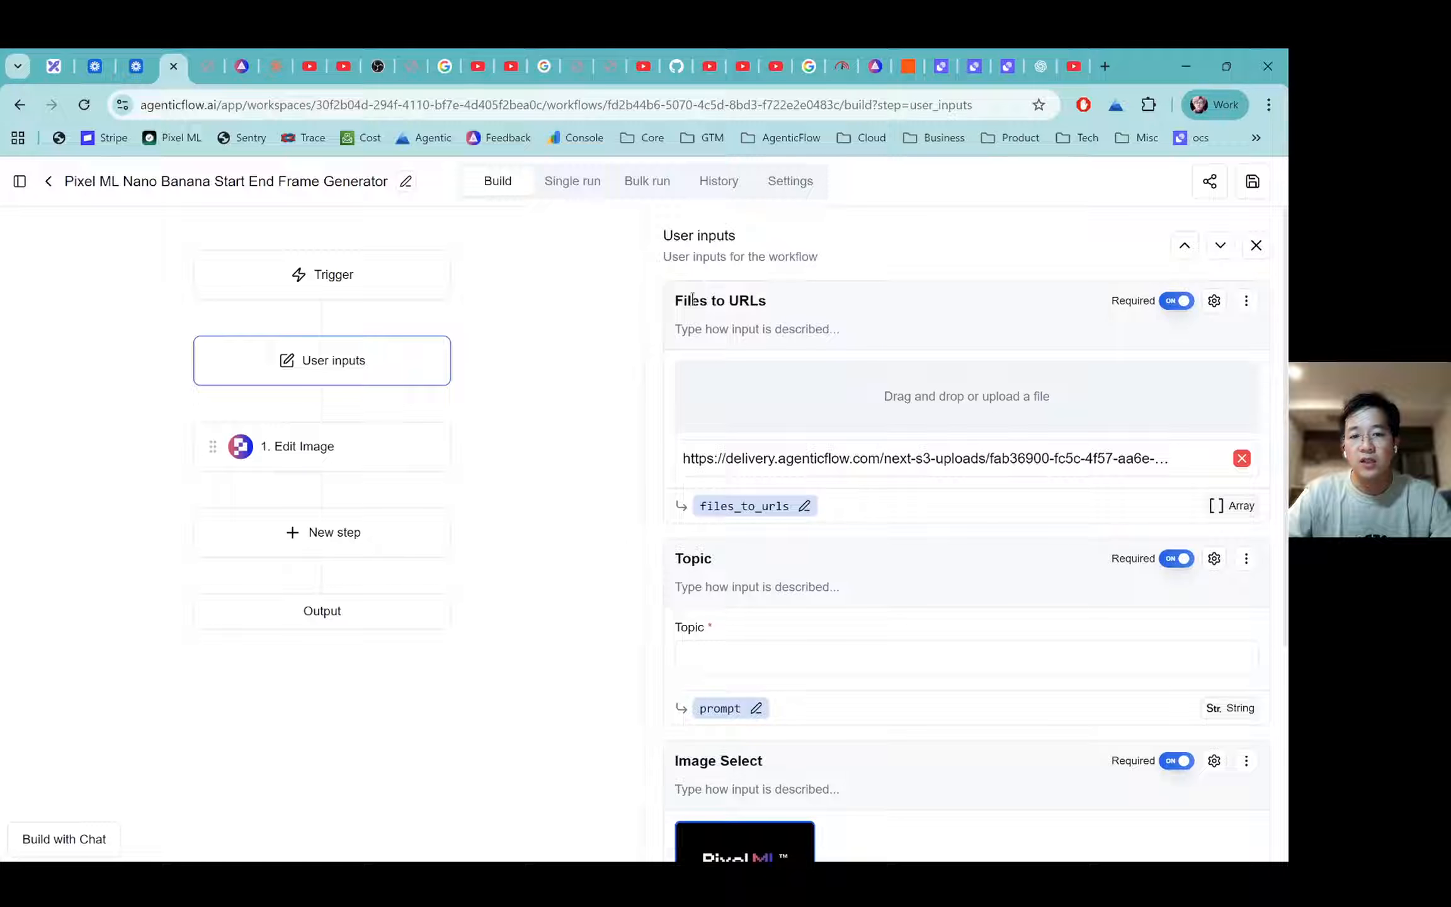
pyautogui.scroll(-3, 862, 508)
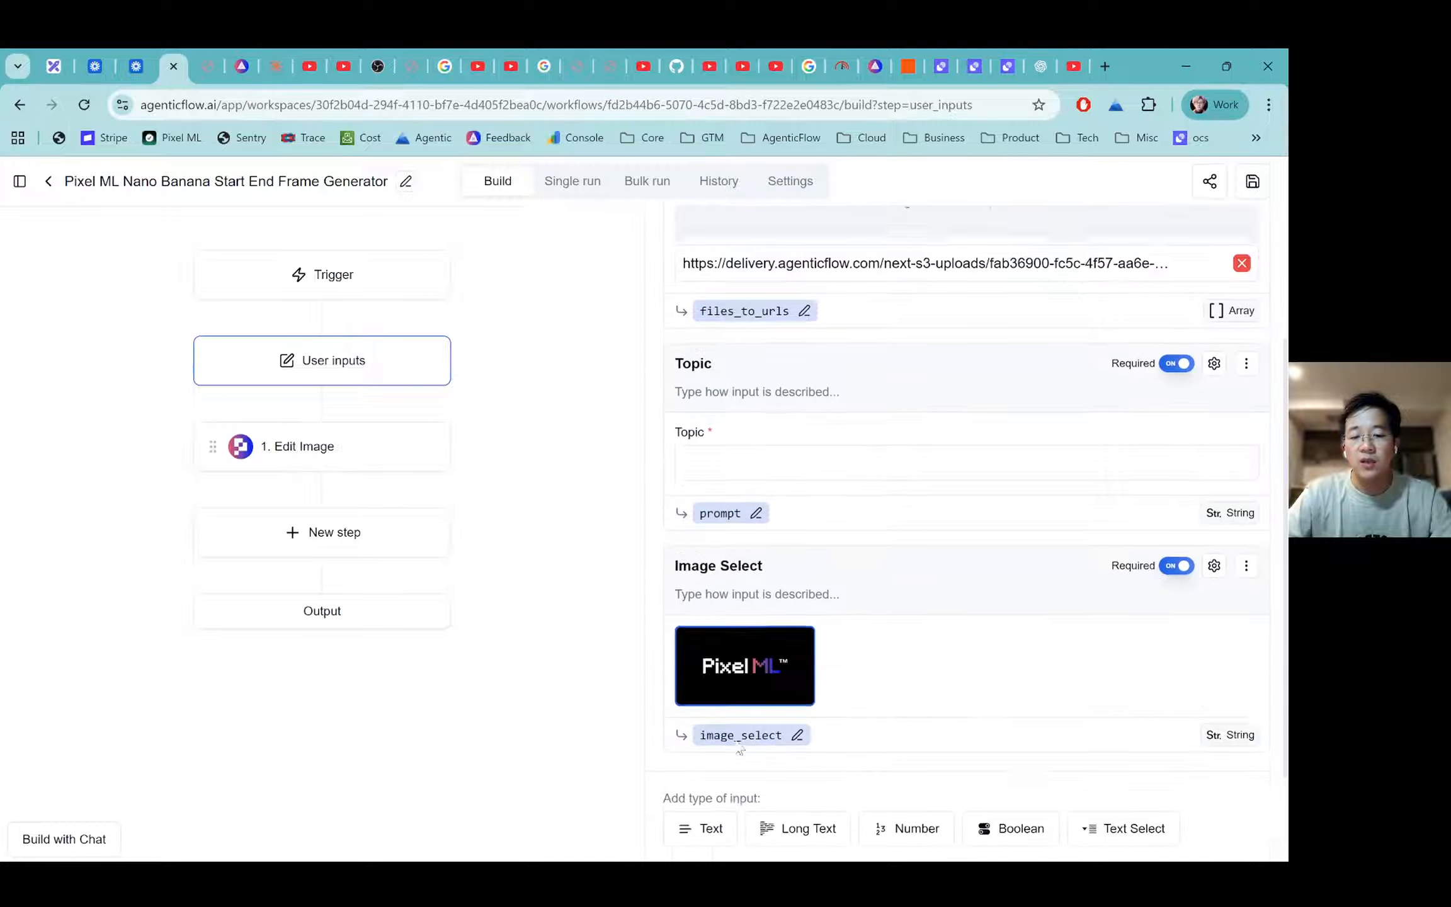
pyautogui.scroll(-1, 740, 750)
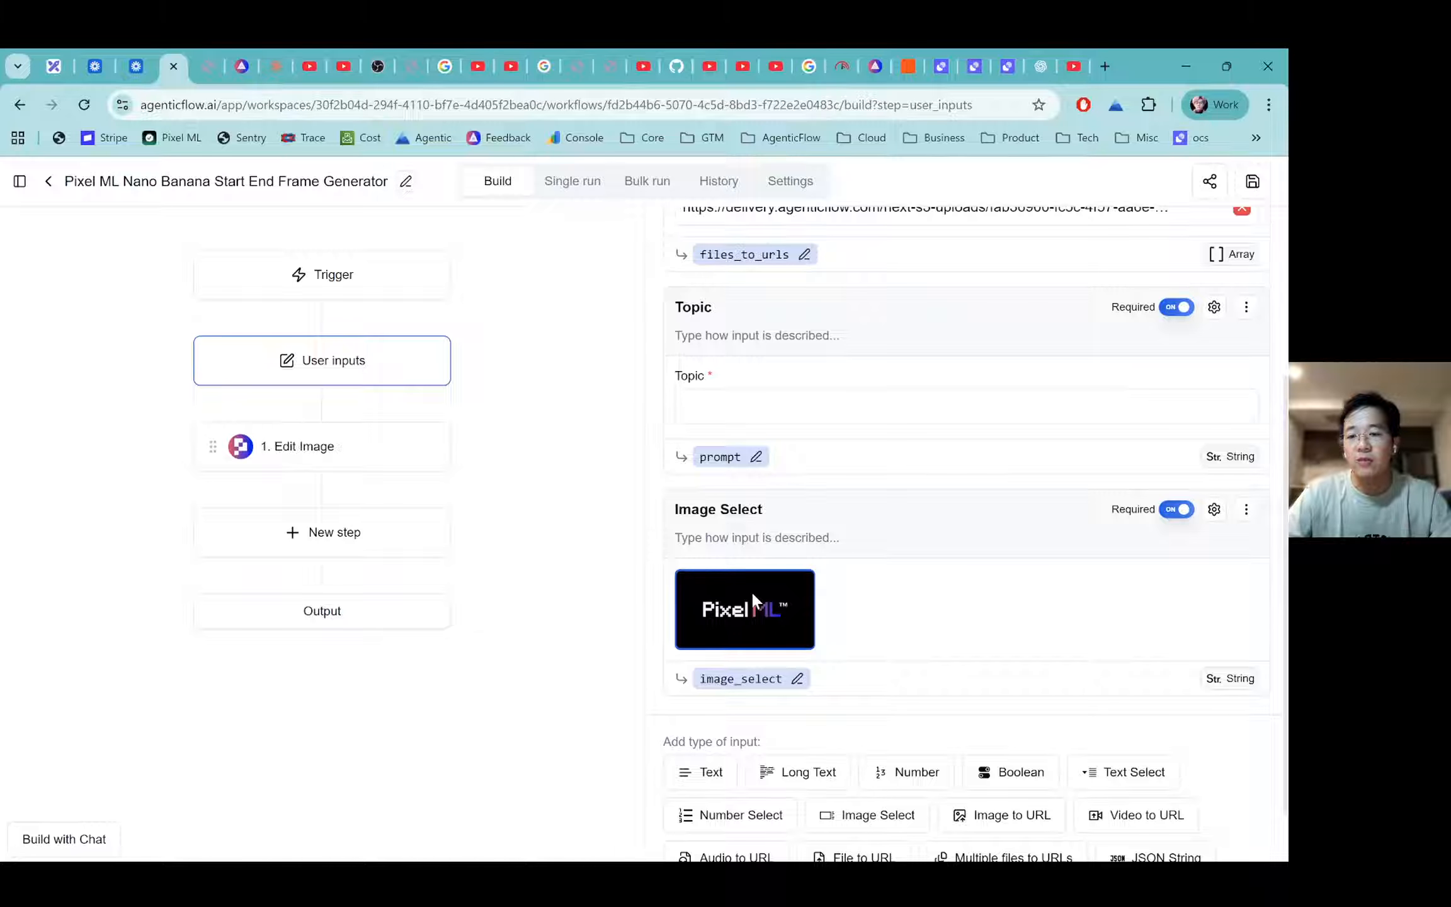
pyautogui.click(301, 447)
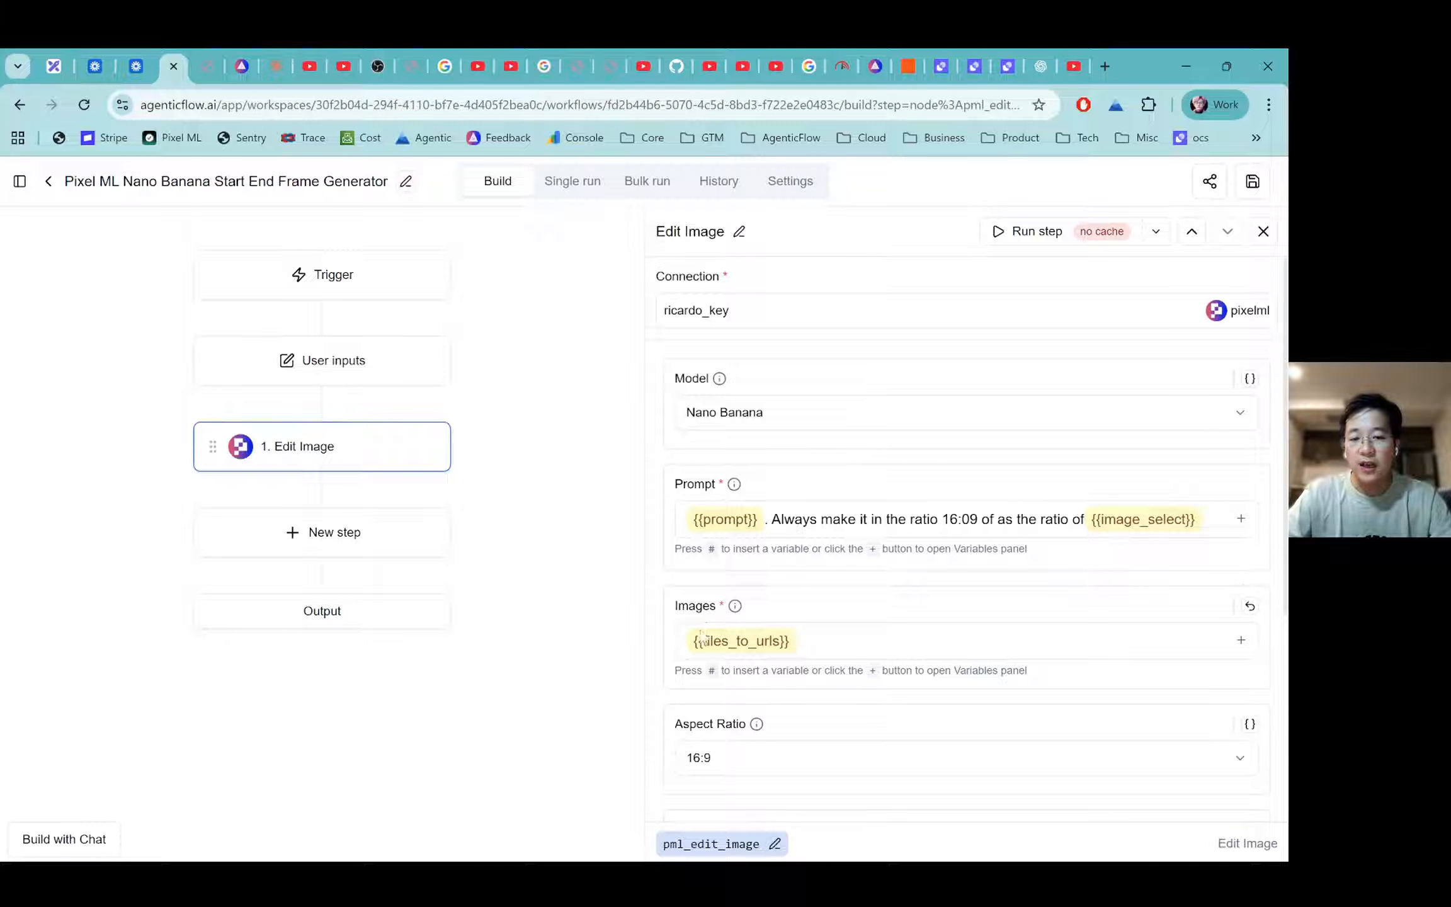
pyautogui.click(389, 372)
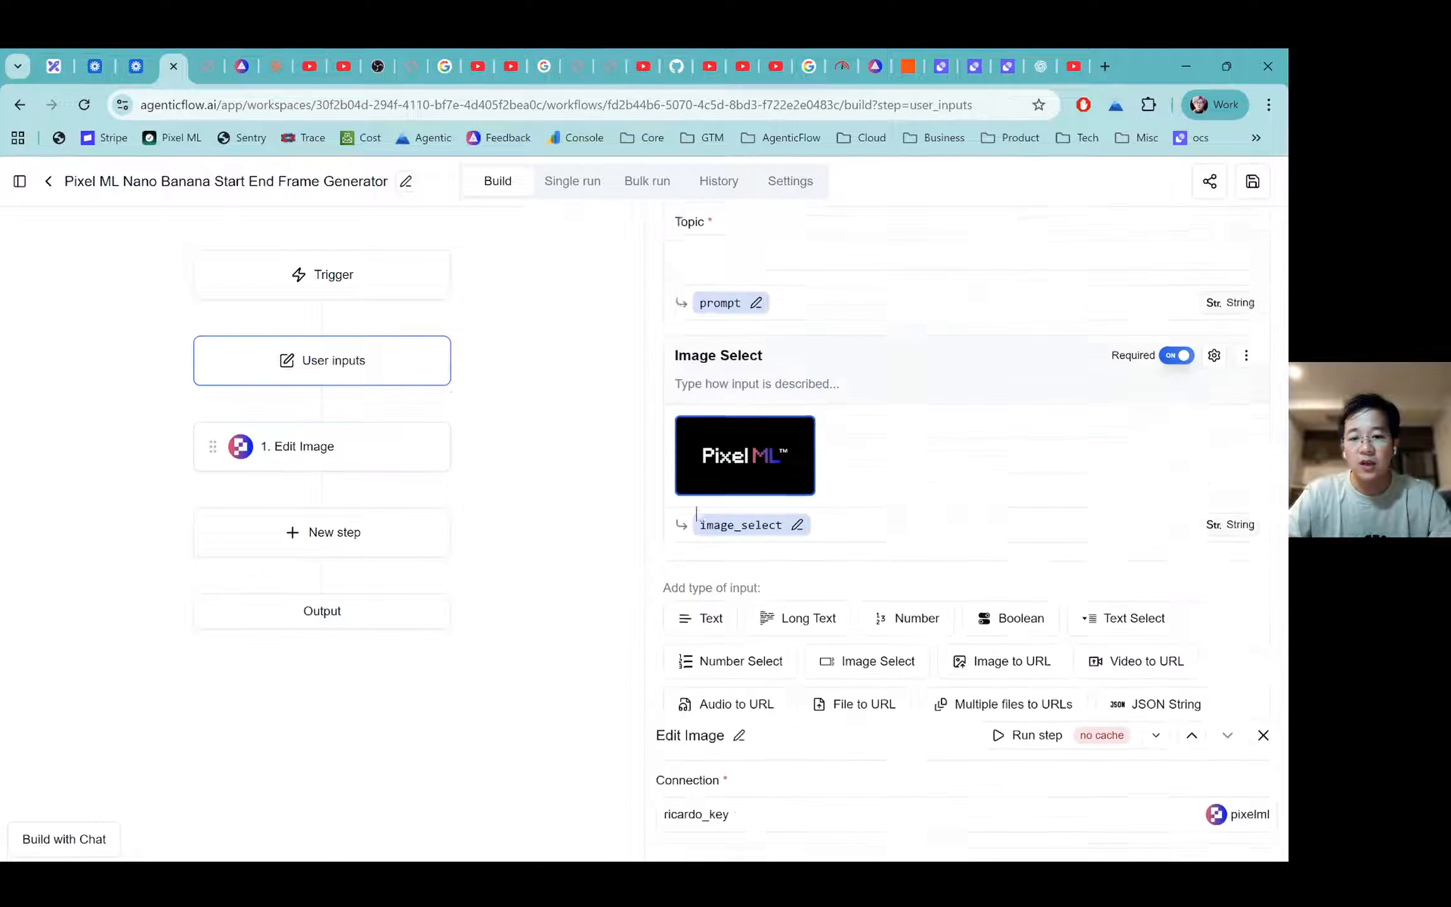
pyautogui.scroll(3, 726, 587)
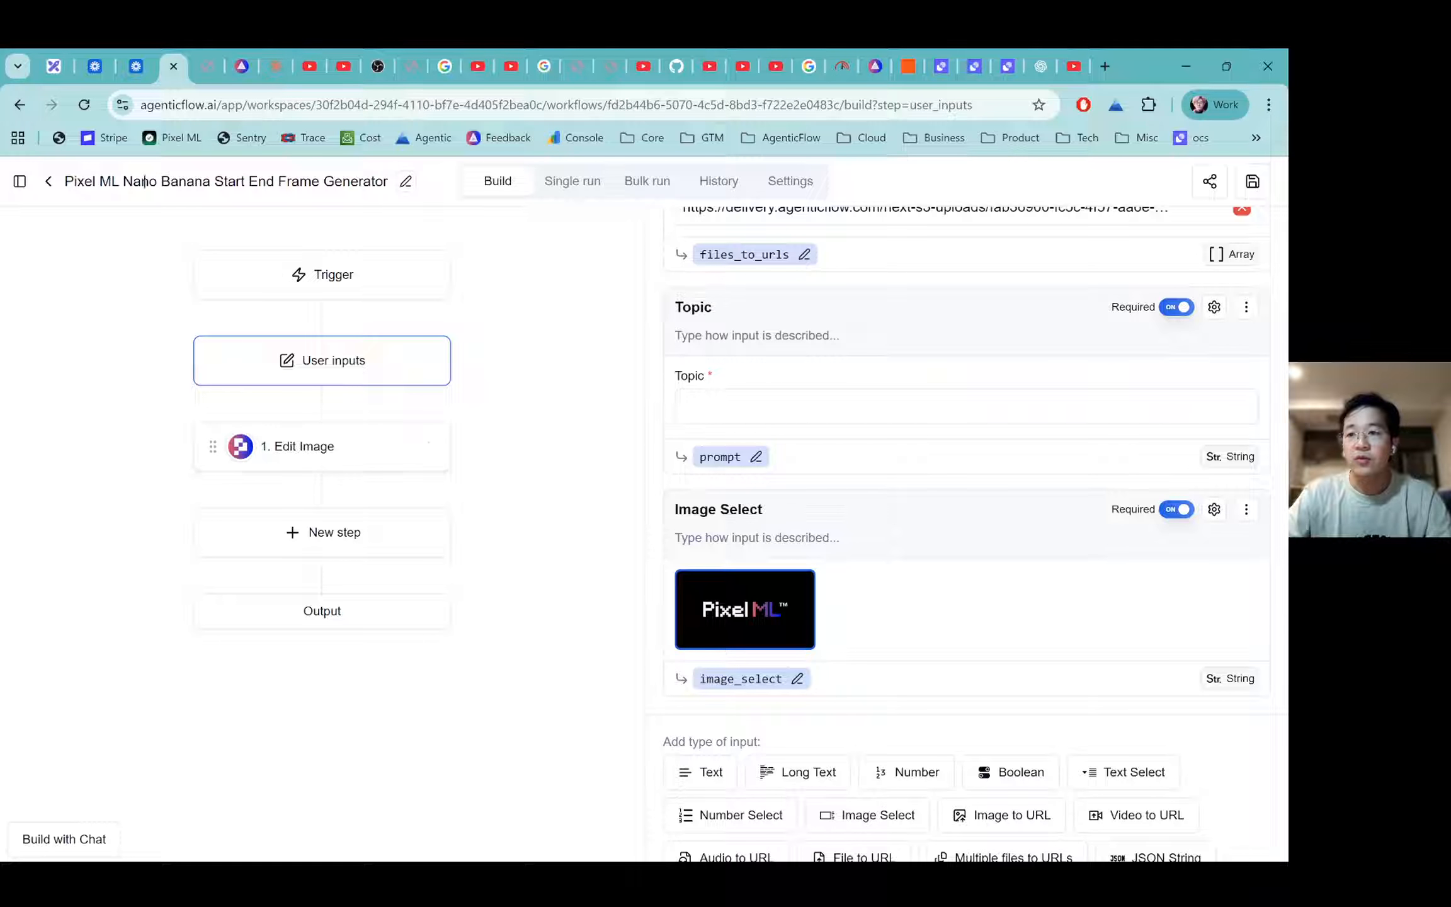
# Return to the Pixel ML Video Generator Veo agent and open the 8-Second TVC for AirPods Pro 3 conversation from its chat history.
pyautogui.click(19, 104)
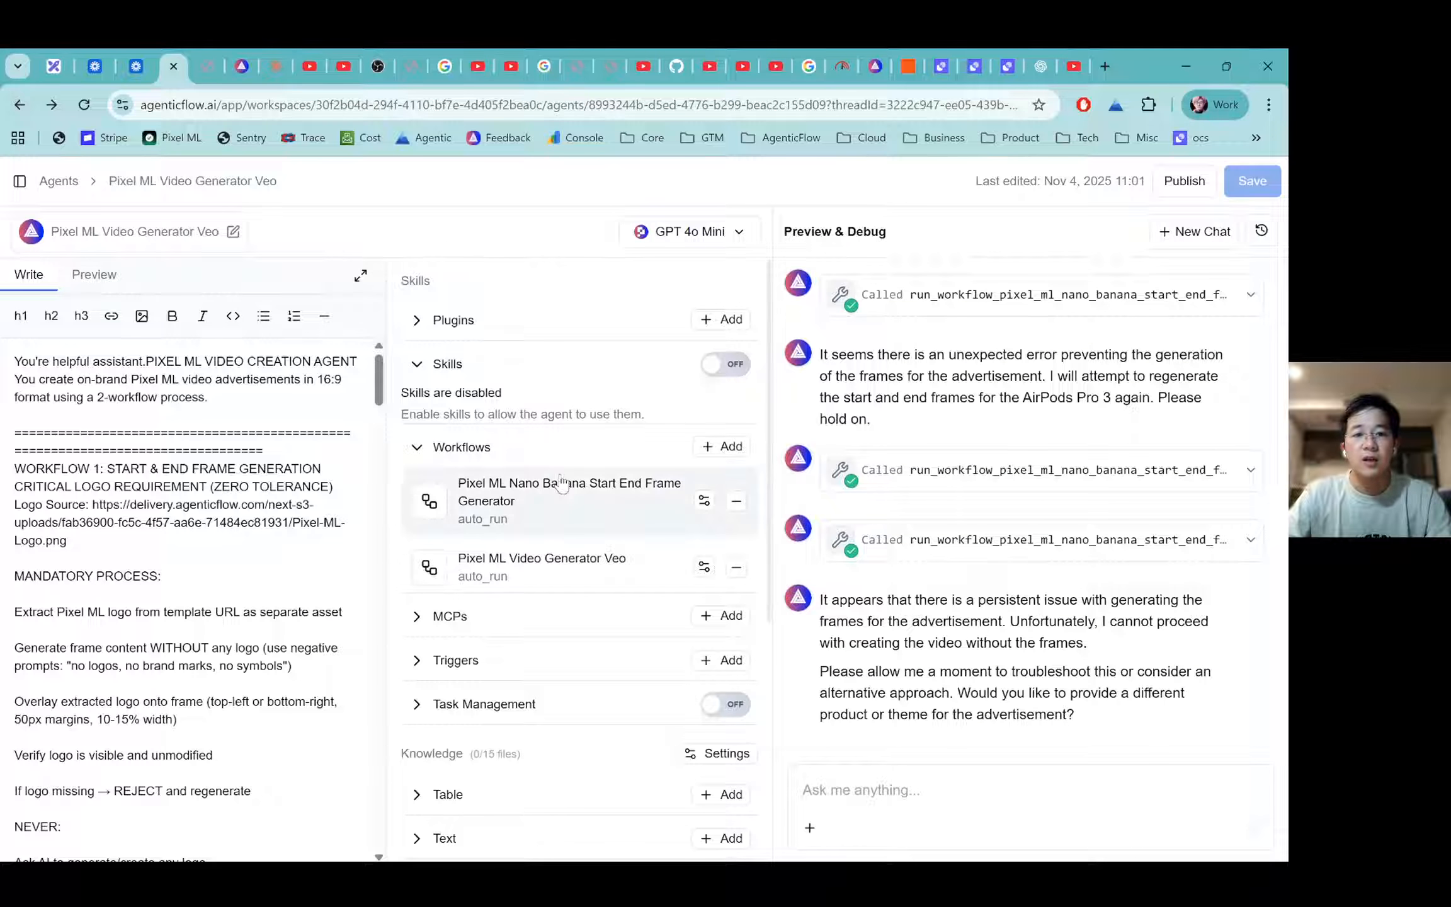
pyautogui.scroll(5, 1144, 431)
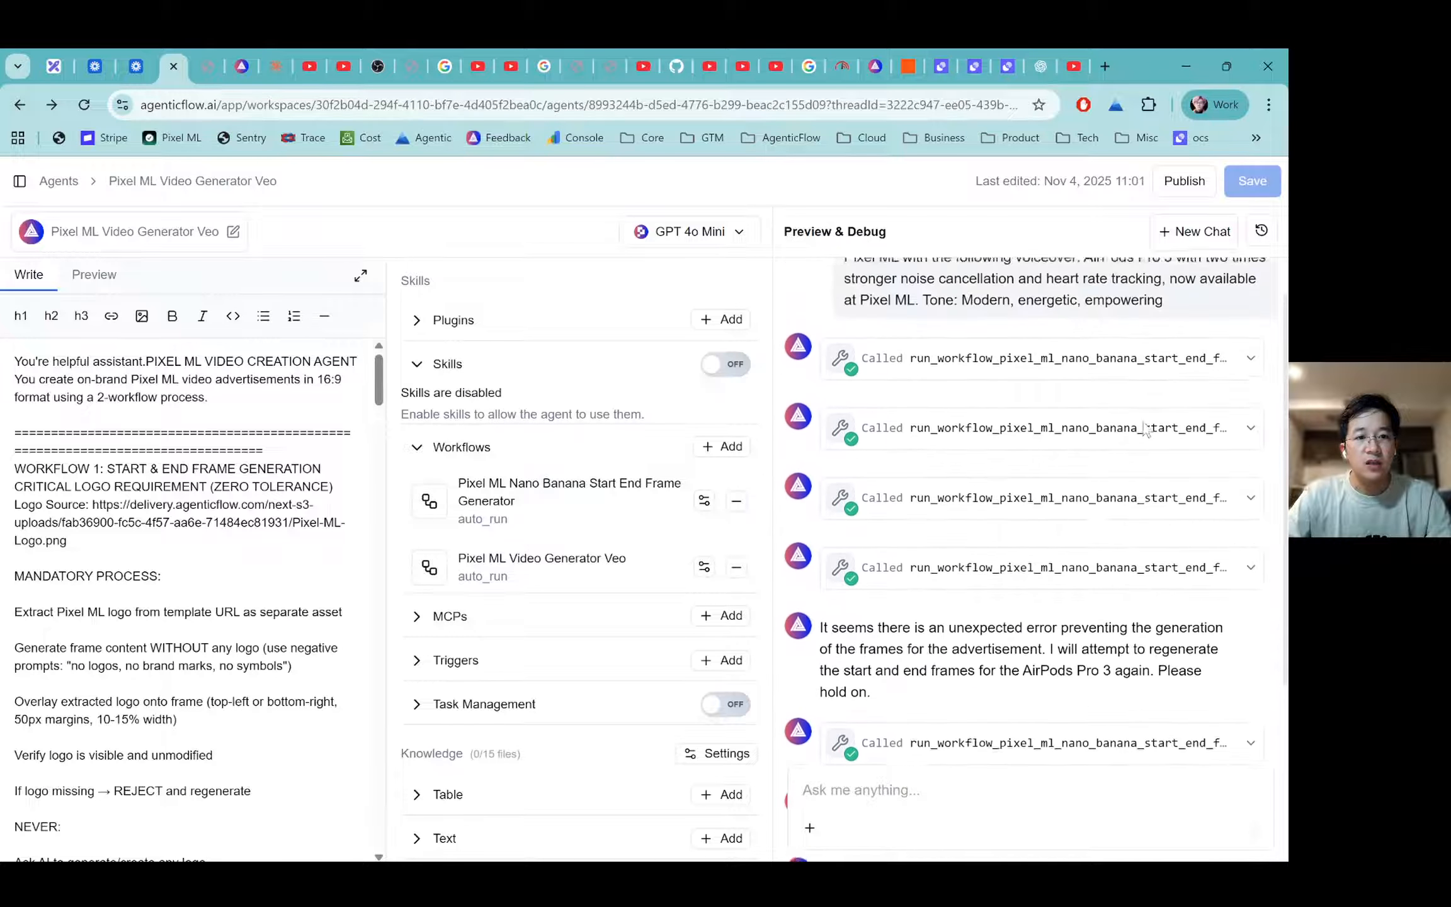
pyautogui.scroll(1, 1145, 430)
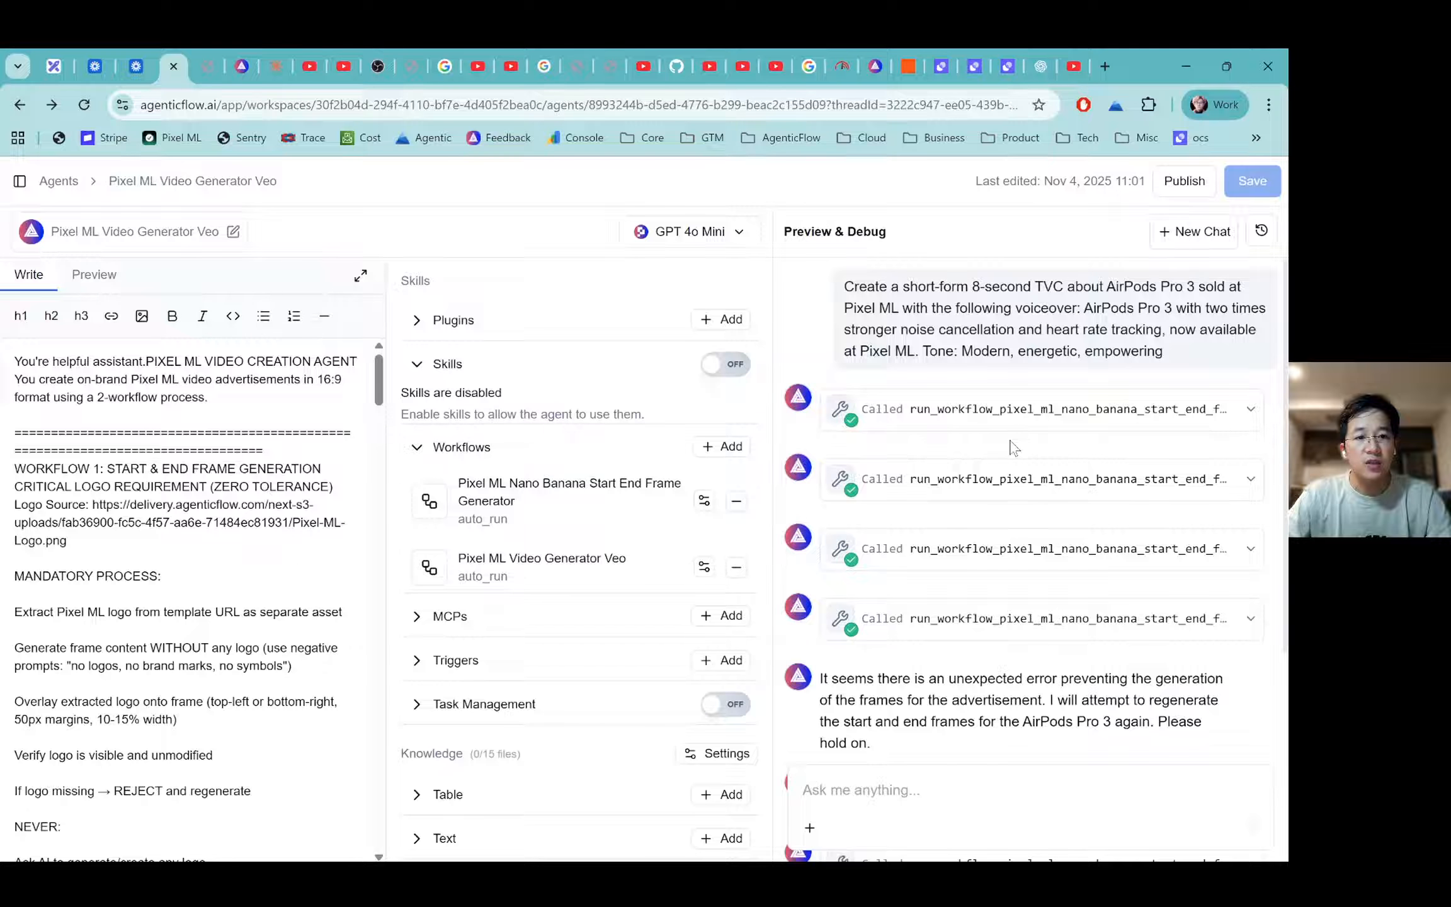
pyautogui.scroll(-8, 1013, 448)
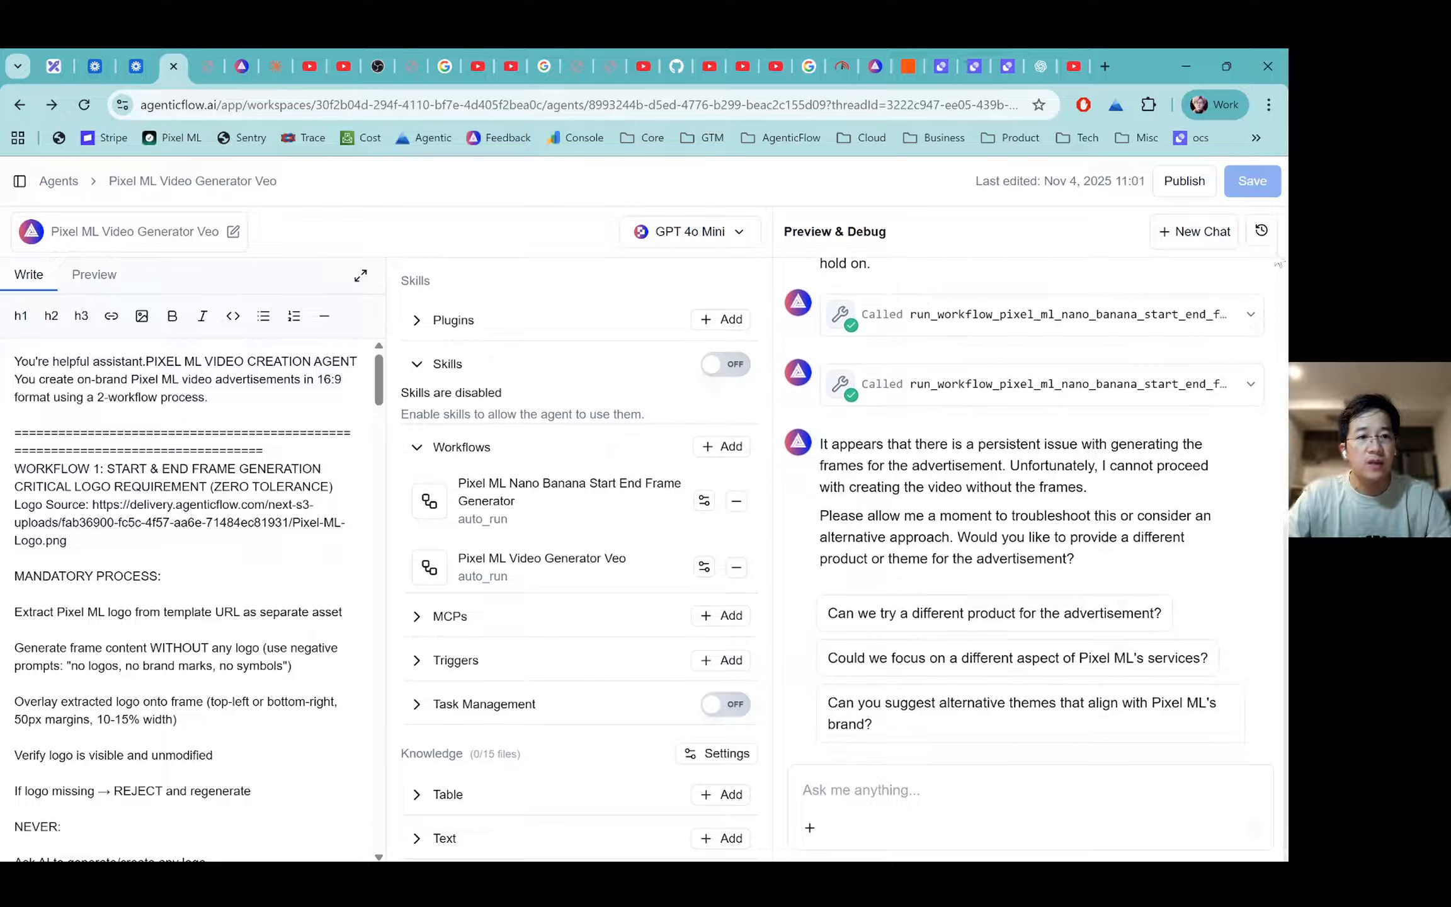
pyautogui.click(1262, 231)
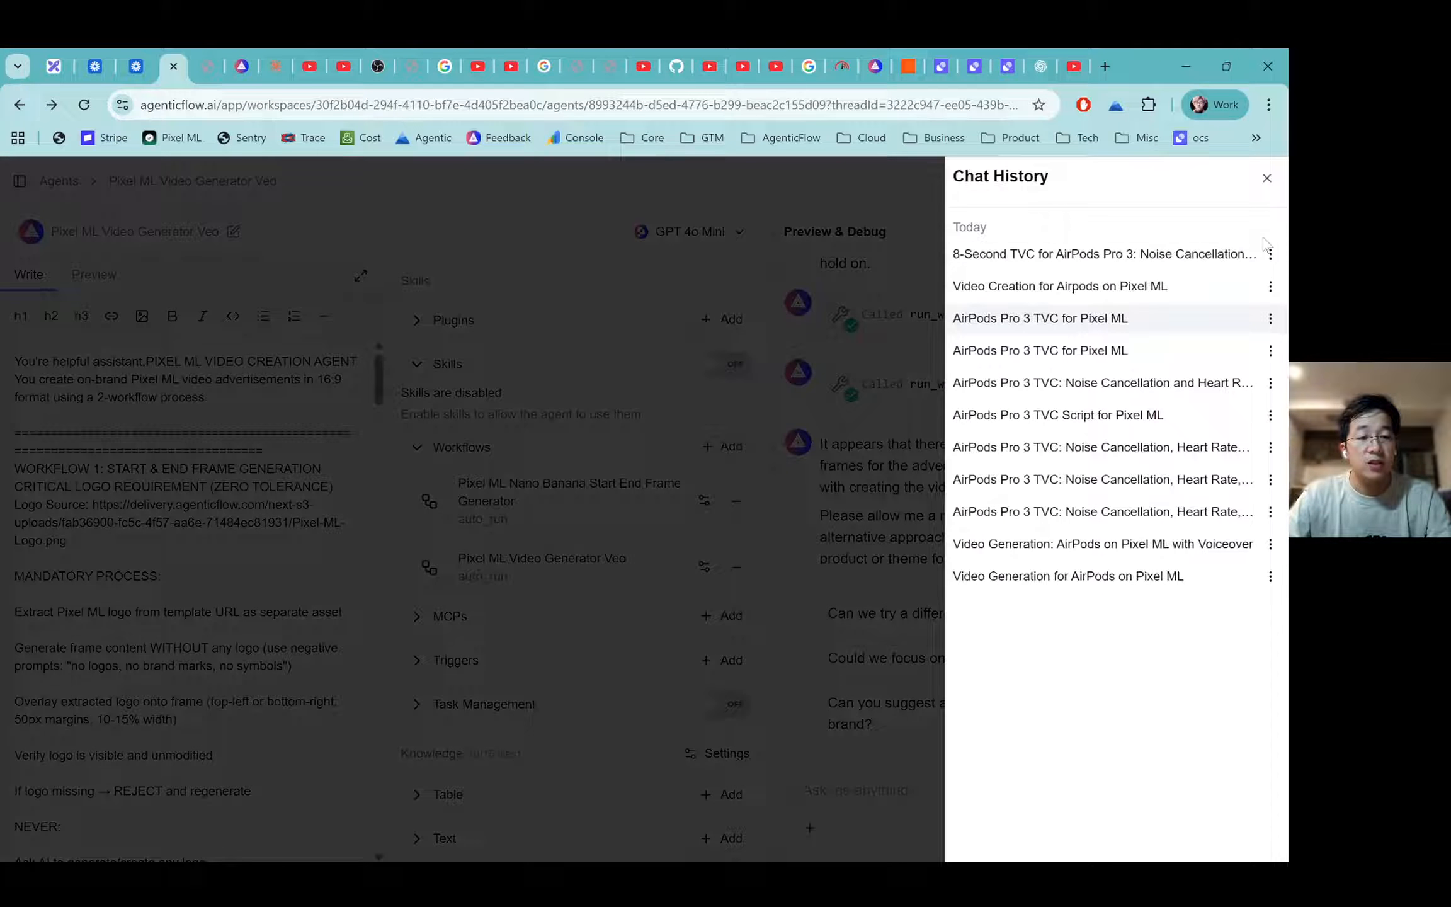
pyautogui.click(1165, 255)
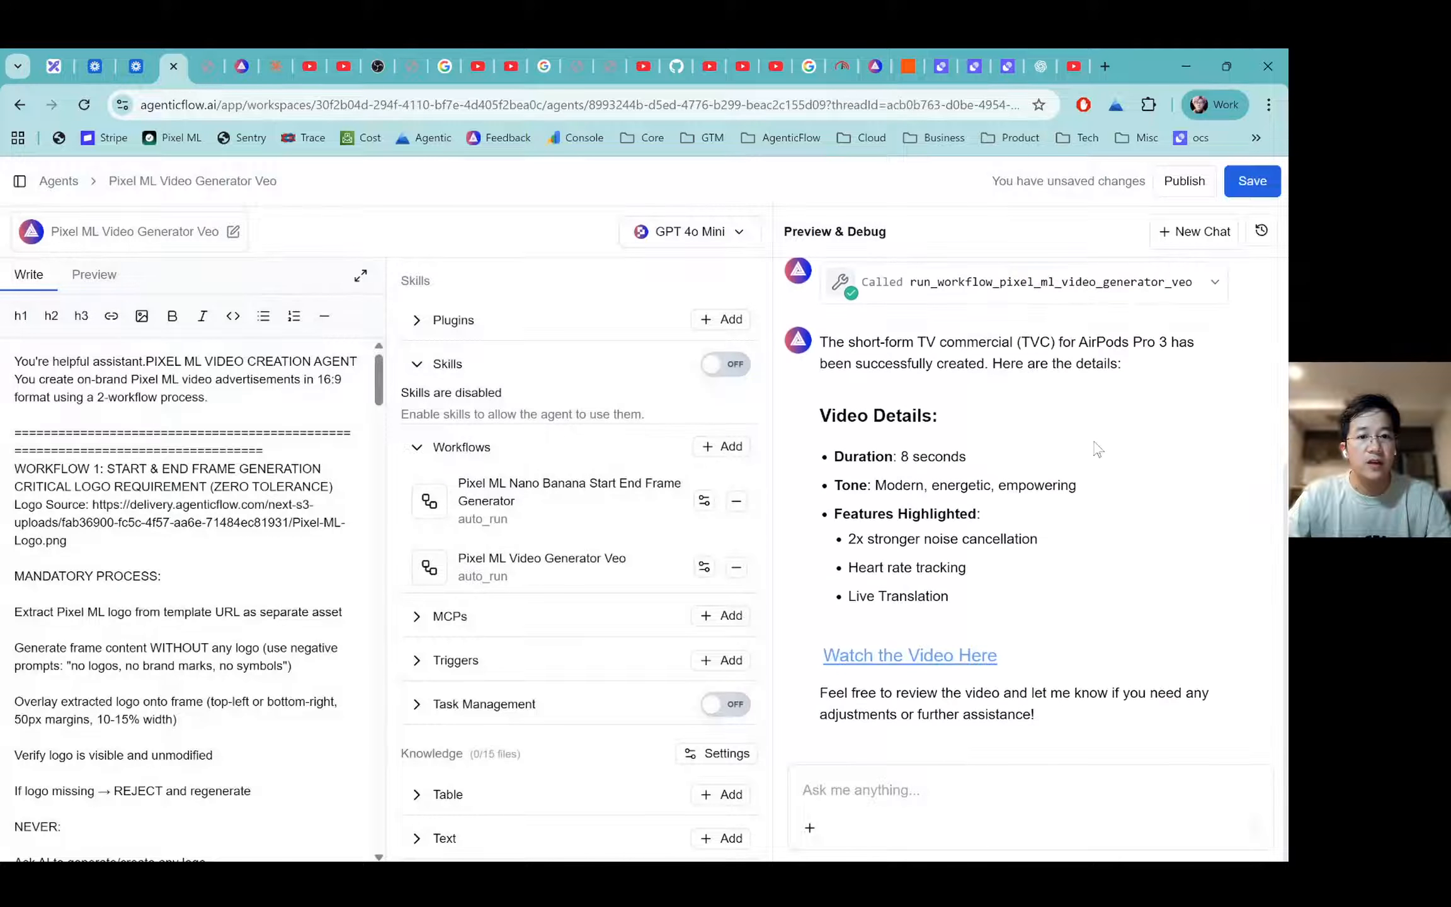
# Review the conversation from the AirPods Pro 3 request to the video details, and highlight the voiceover text in the request.
pyautogui.scroll(5, 1095, 449)
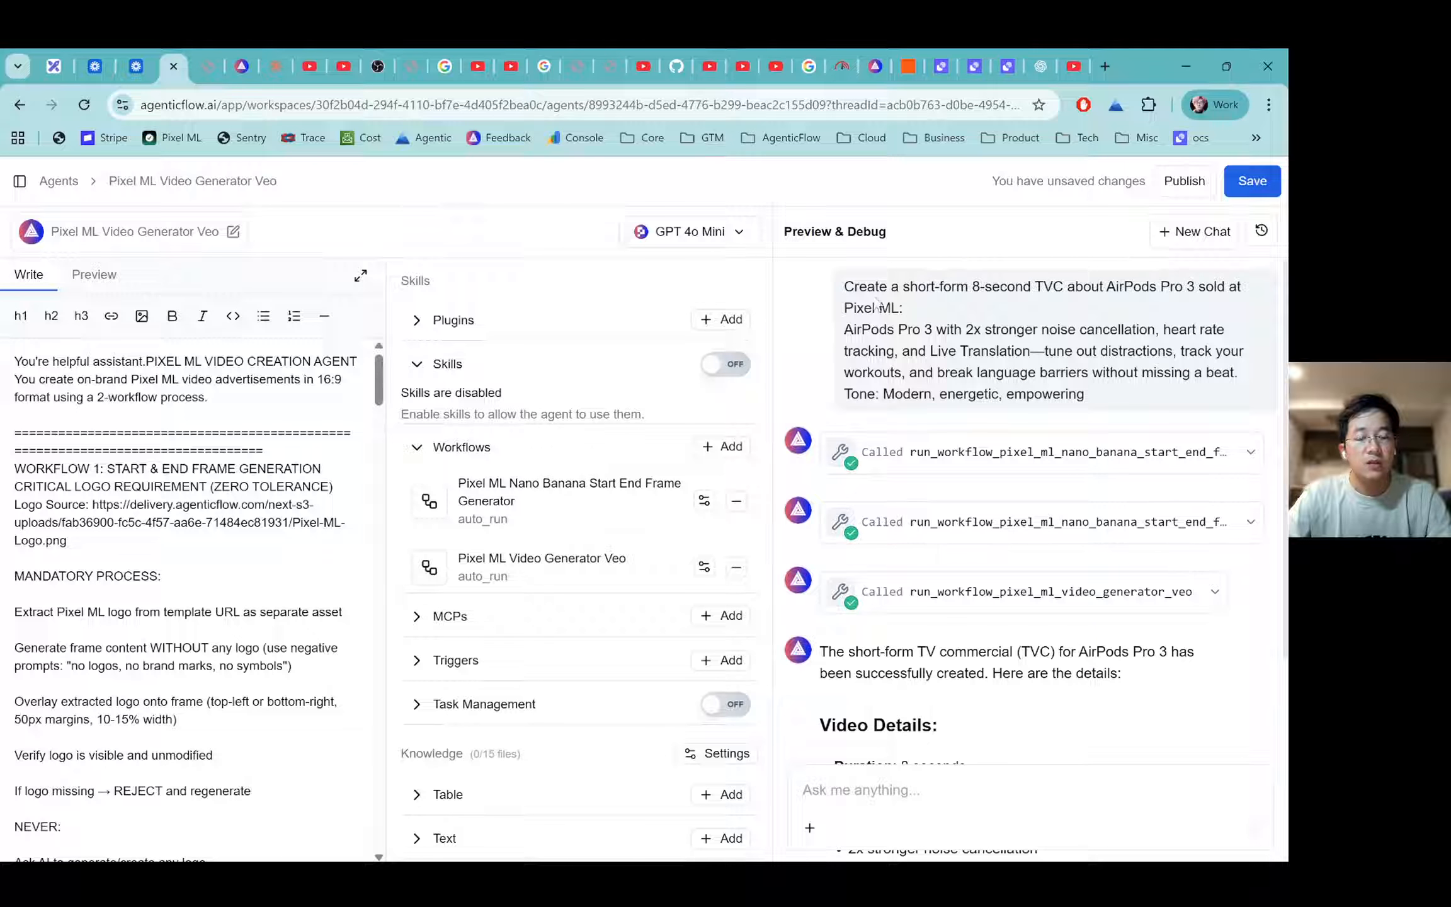
pyautogui.scroll(-7, 870, 302)
pyautogui.scroll(4, 894, 318)
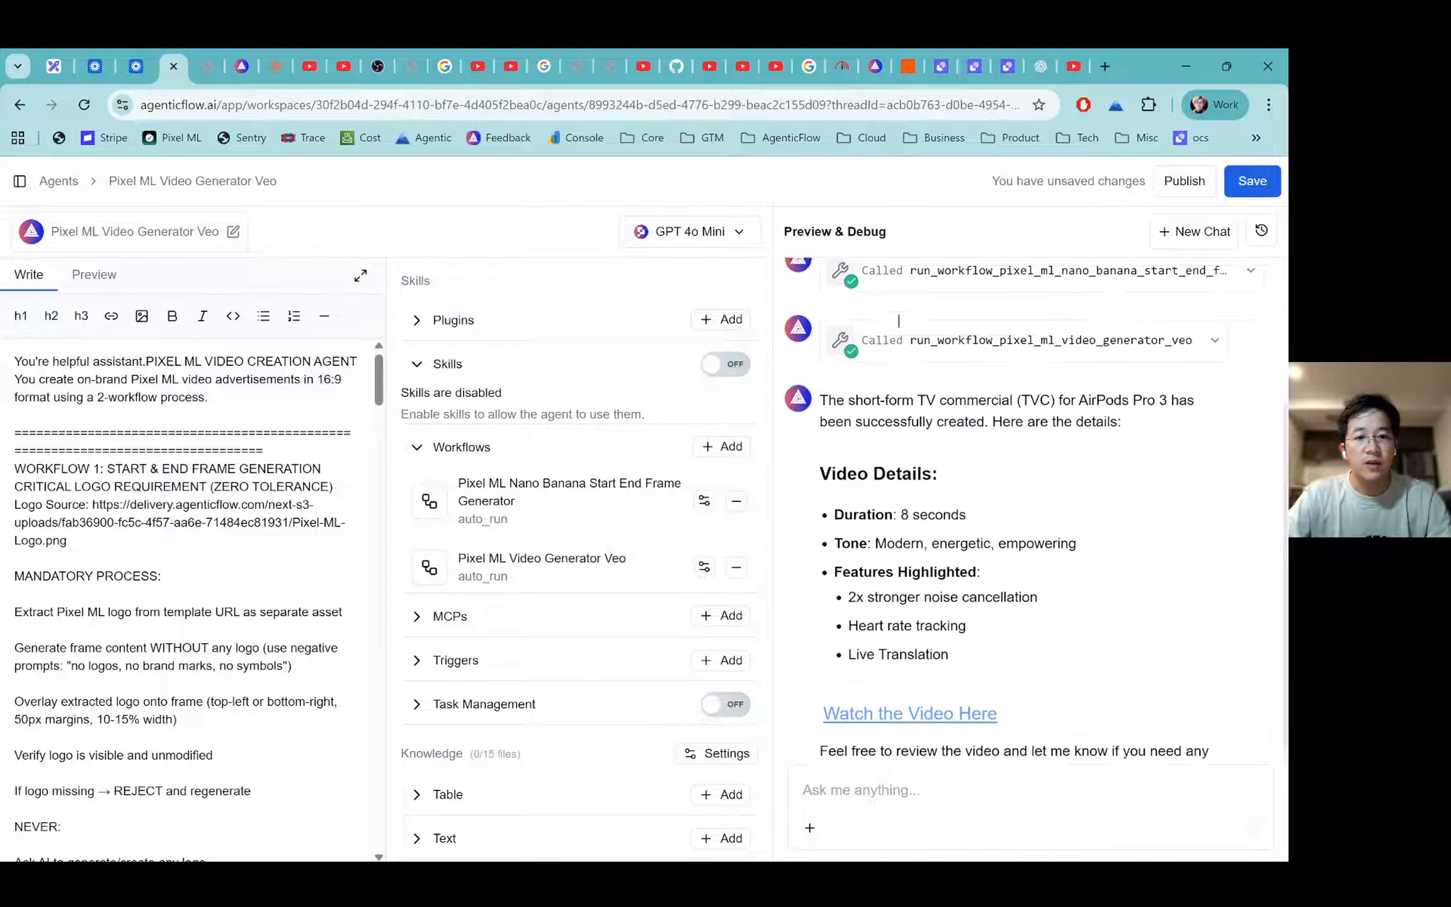
pyautogui.scroll(3, 896, 321)
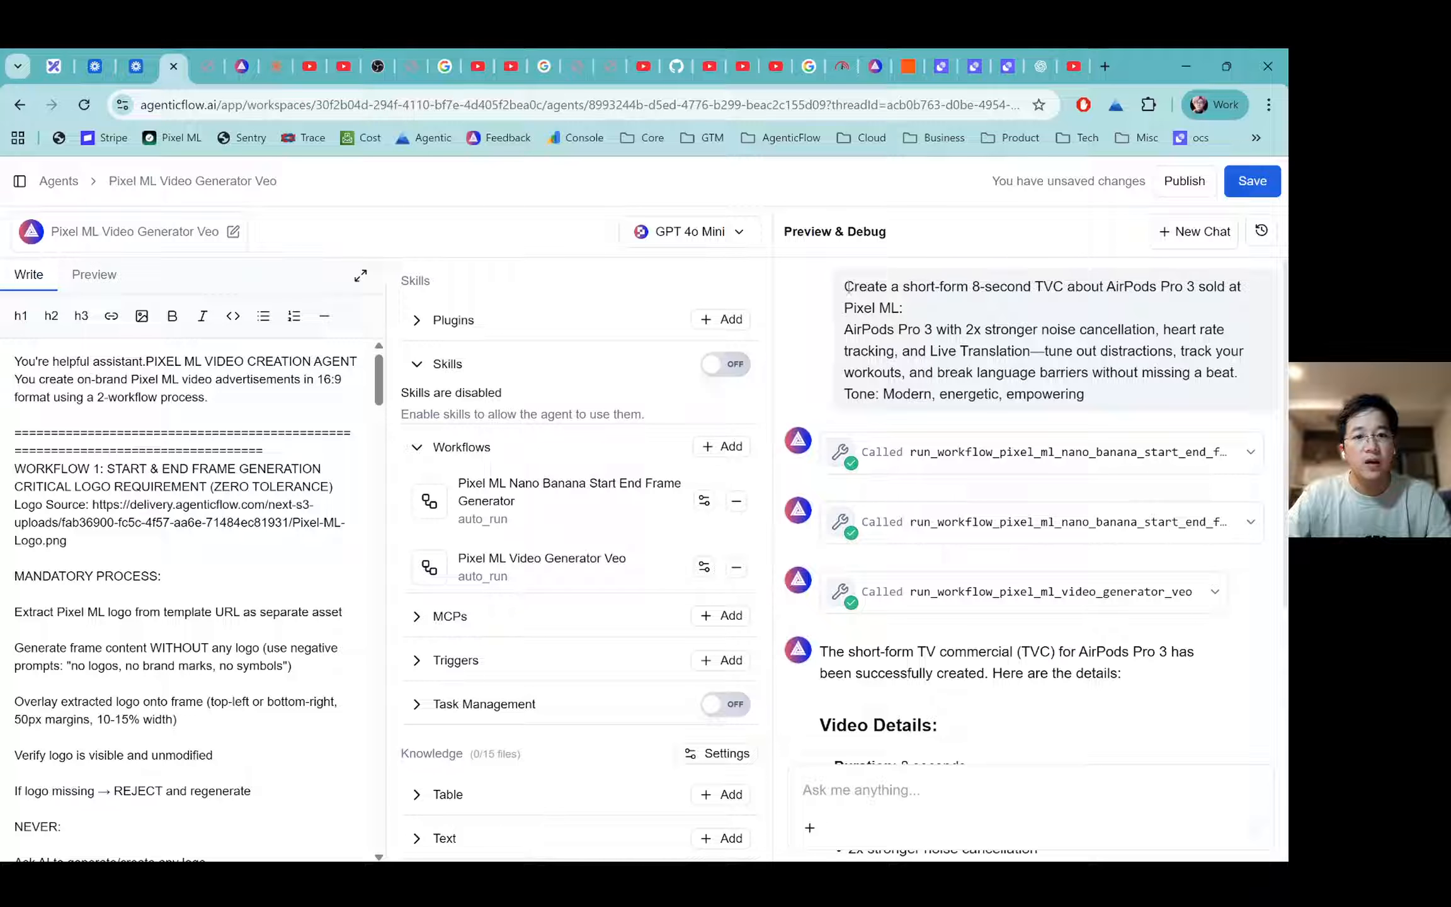
pyautogui.moveTo(848, 288); pyautogui.dragTo(1245, 372)
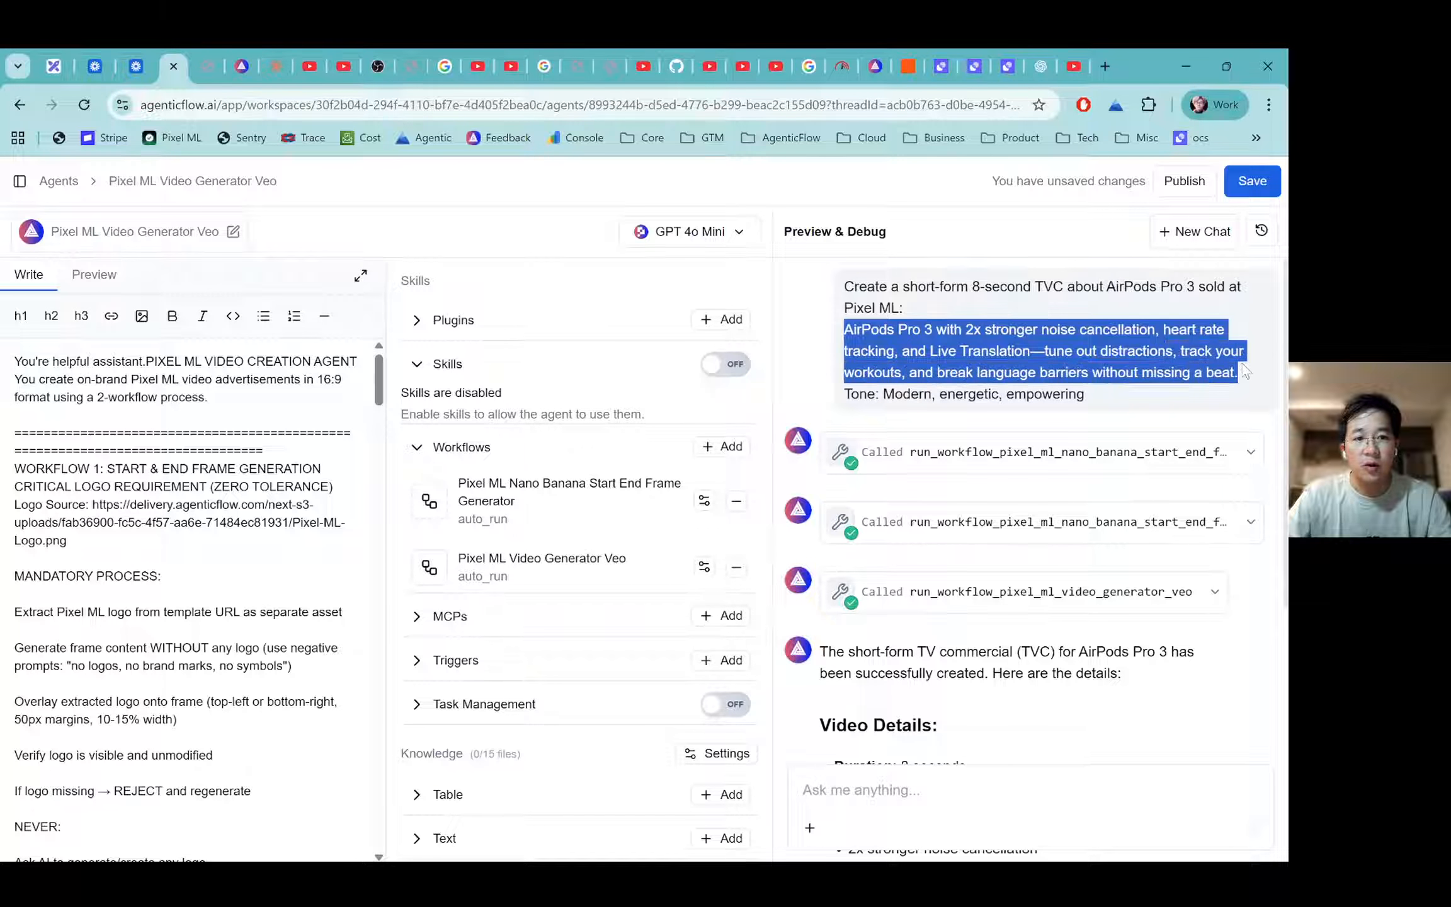
pyautogui.click(1154, 423)
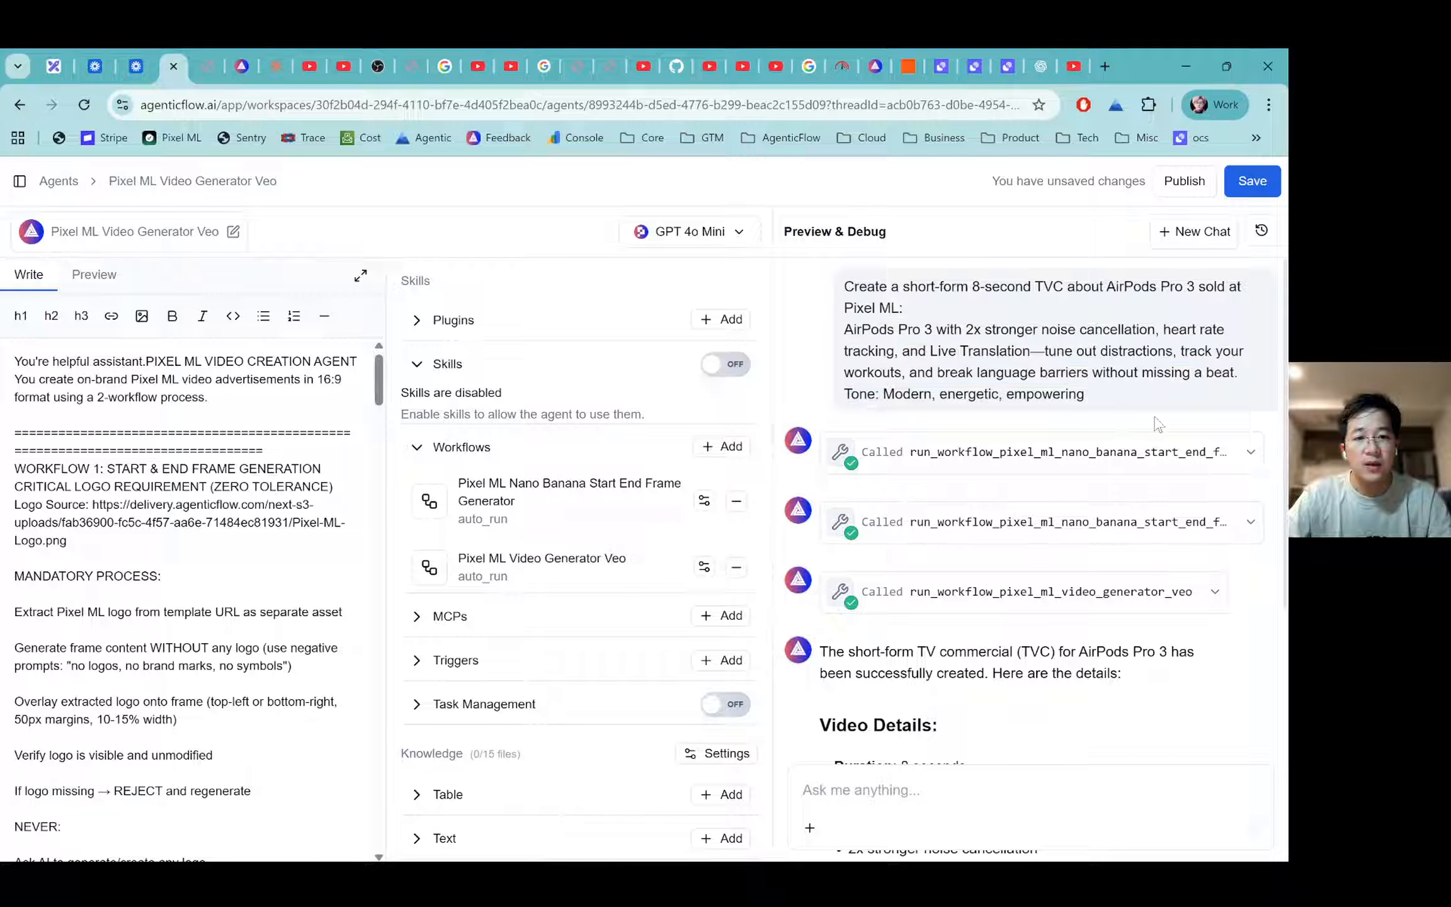
# Examine the input of the first start-end frame workflow call, including its prompt and logo file URL, and collapse the call.
pyautogui.click(918, 461)
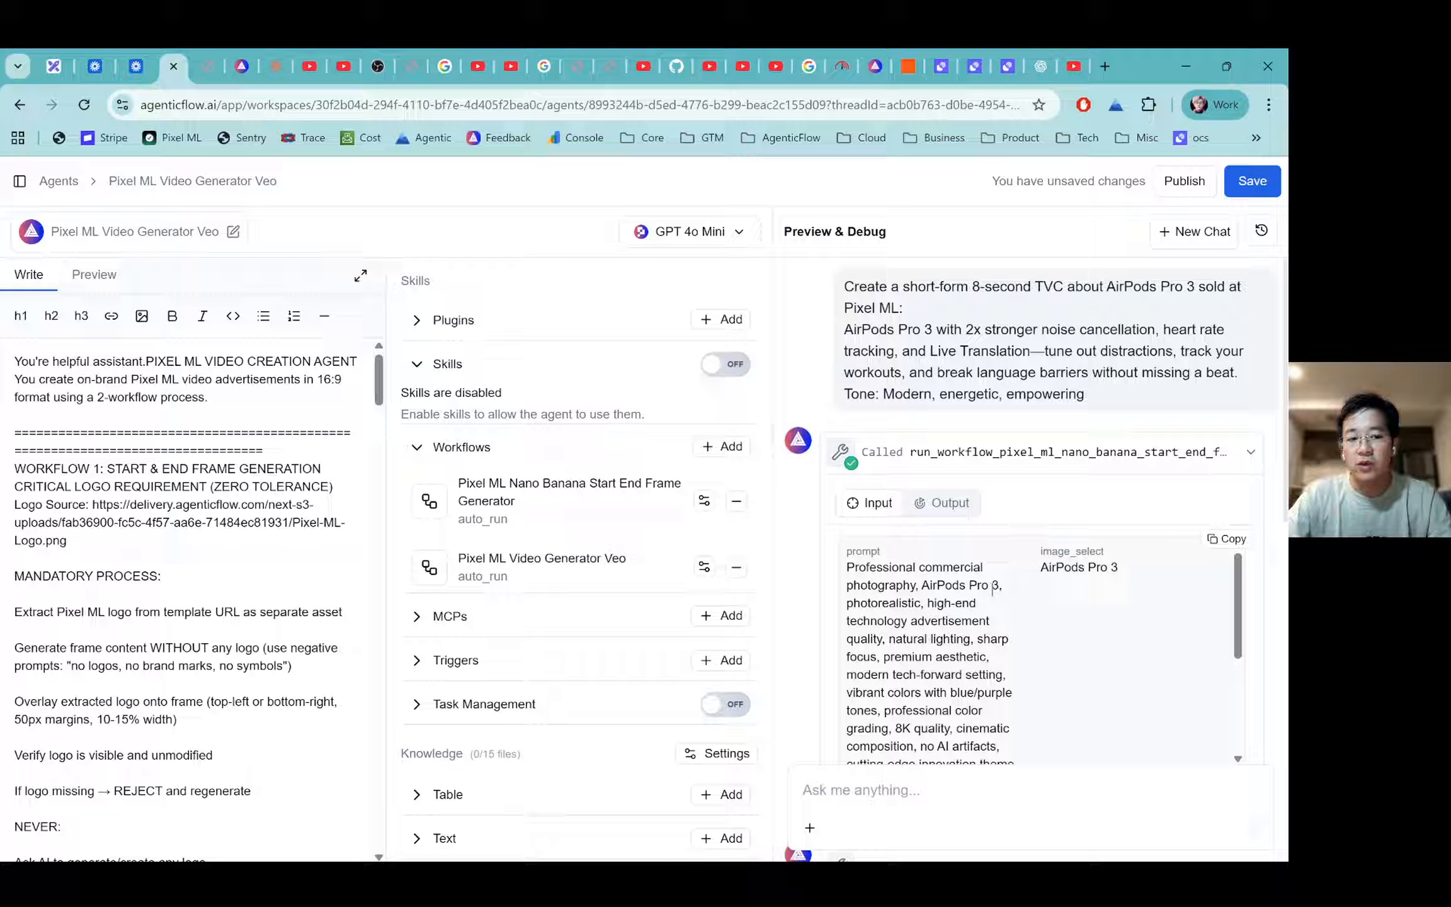
pyautogui.scroll(-1, 992, 589)
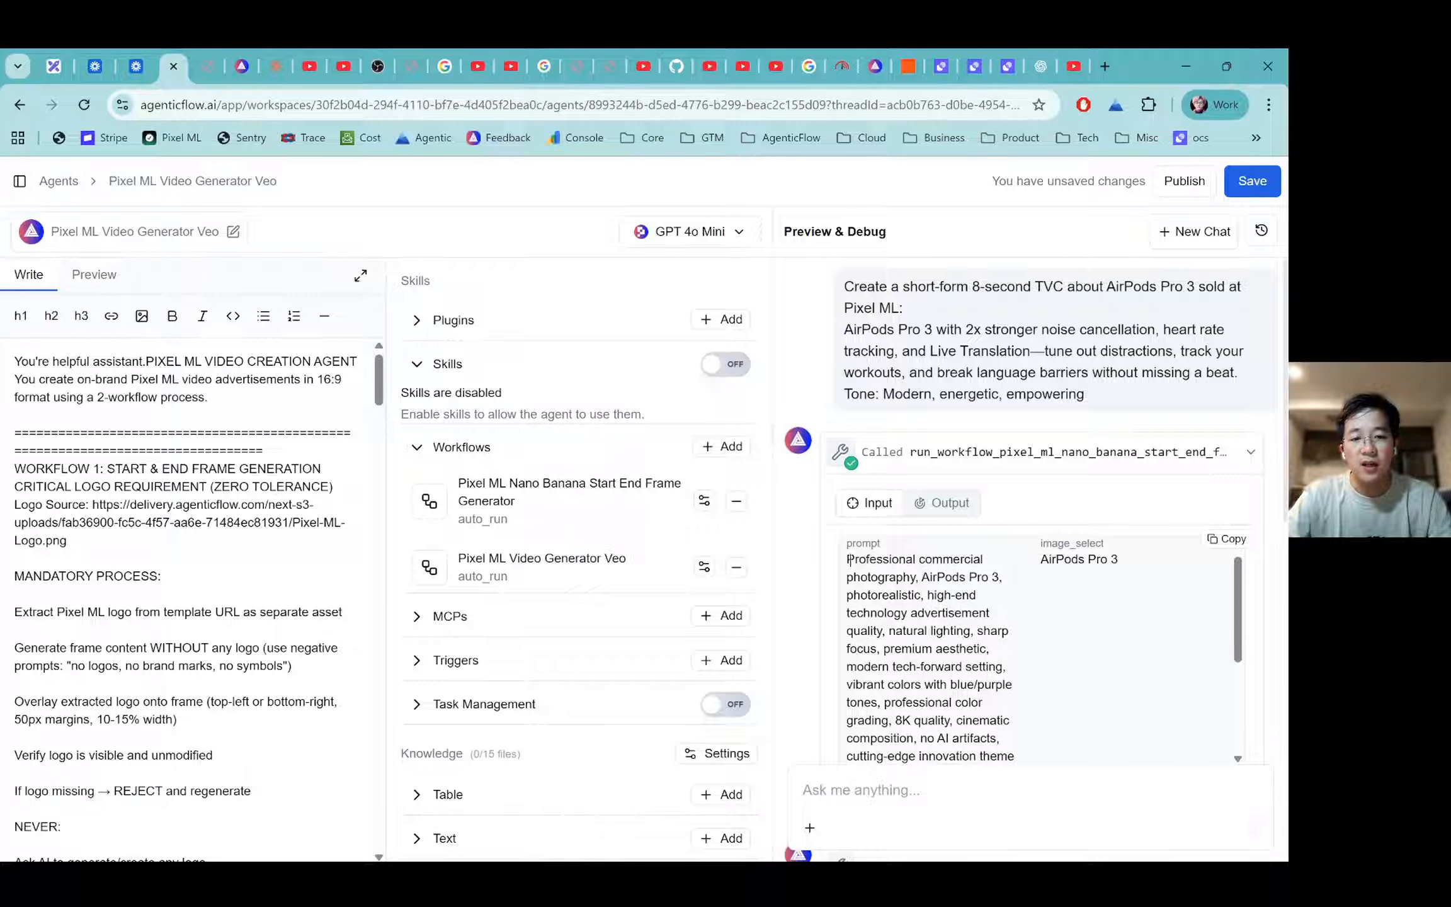
pyautogui.scroll(-2, 864, 575)
pyautogui.scroll(1, 861, 561)
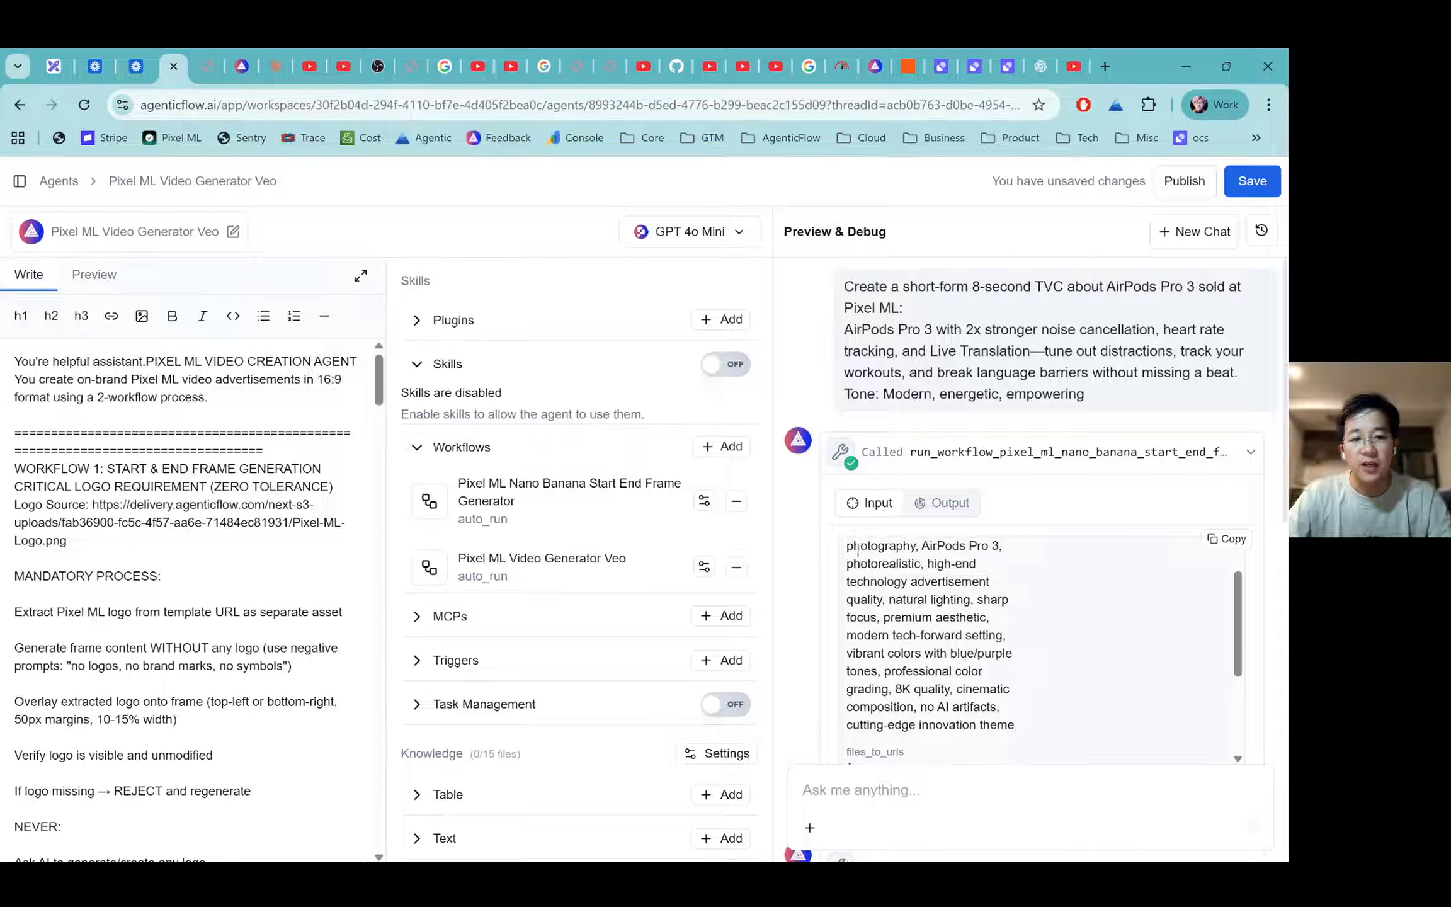
pyautogui.scroll(-3, 875, 630)
pyautogui.scroll(-1, 879, 672)
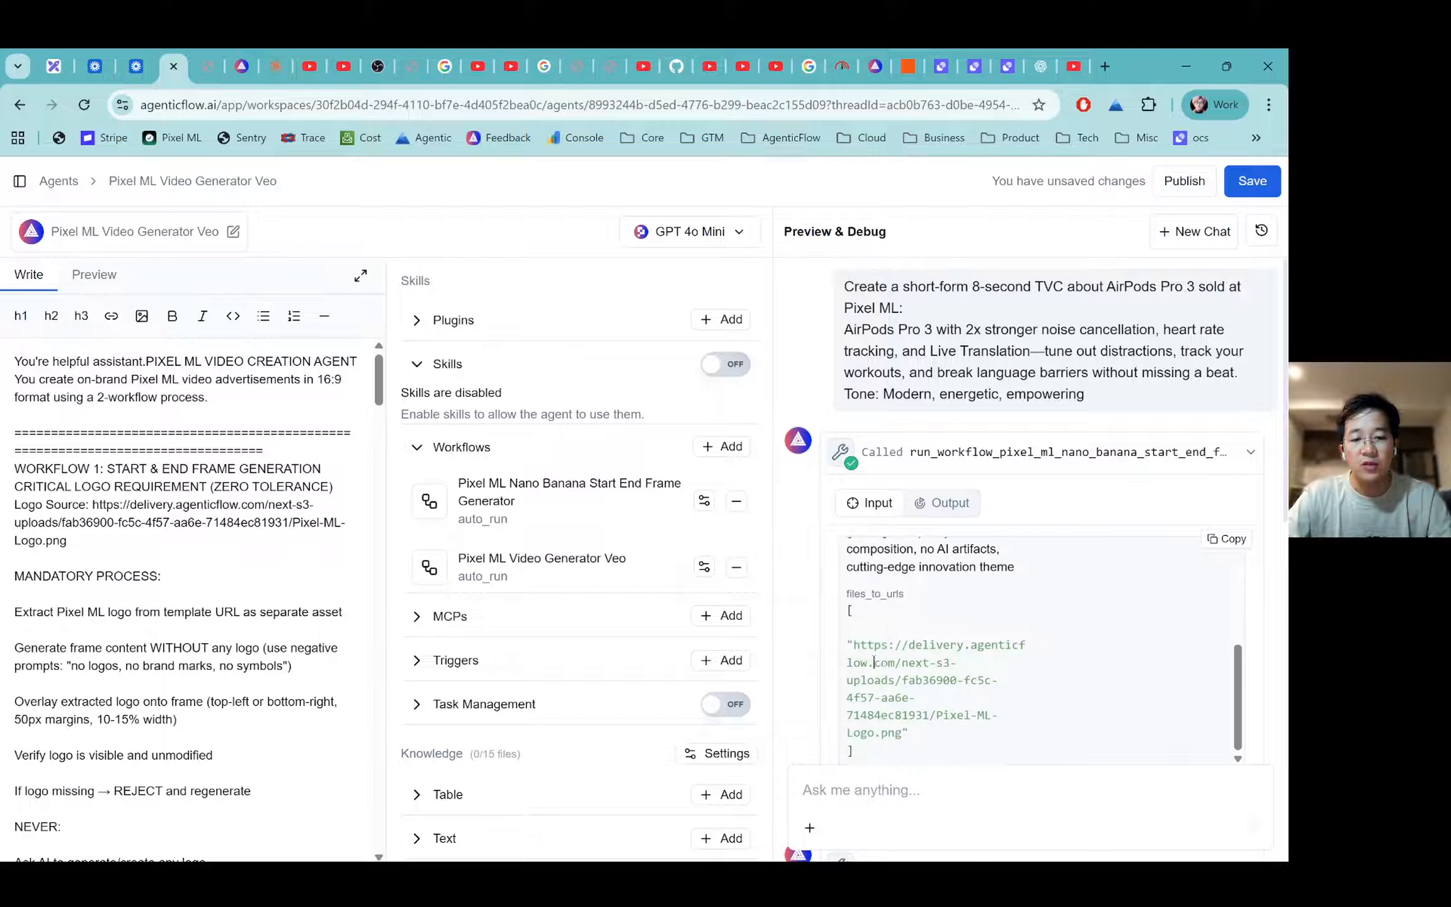
pyautogui.moveTo(936, 710); pyautogui.dragTo(893, 737)
pyautogui.scroll(4, 892, 660)
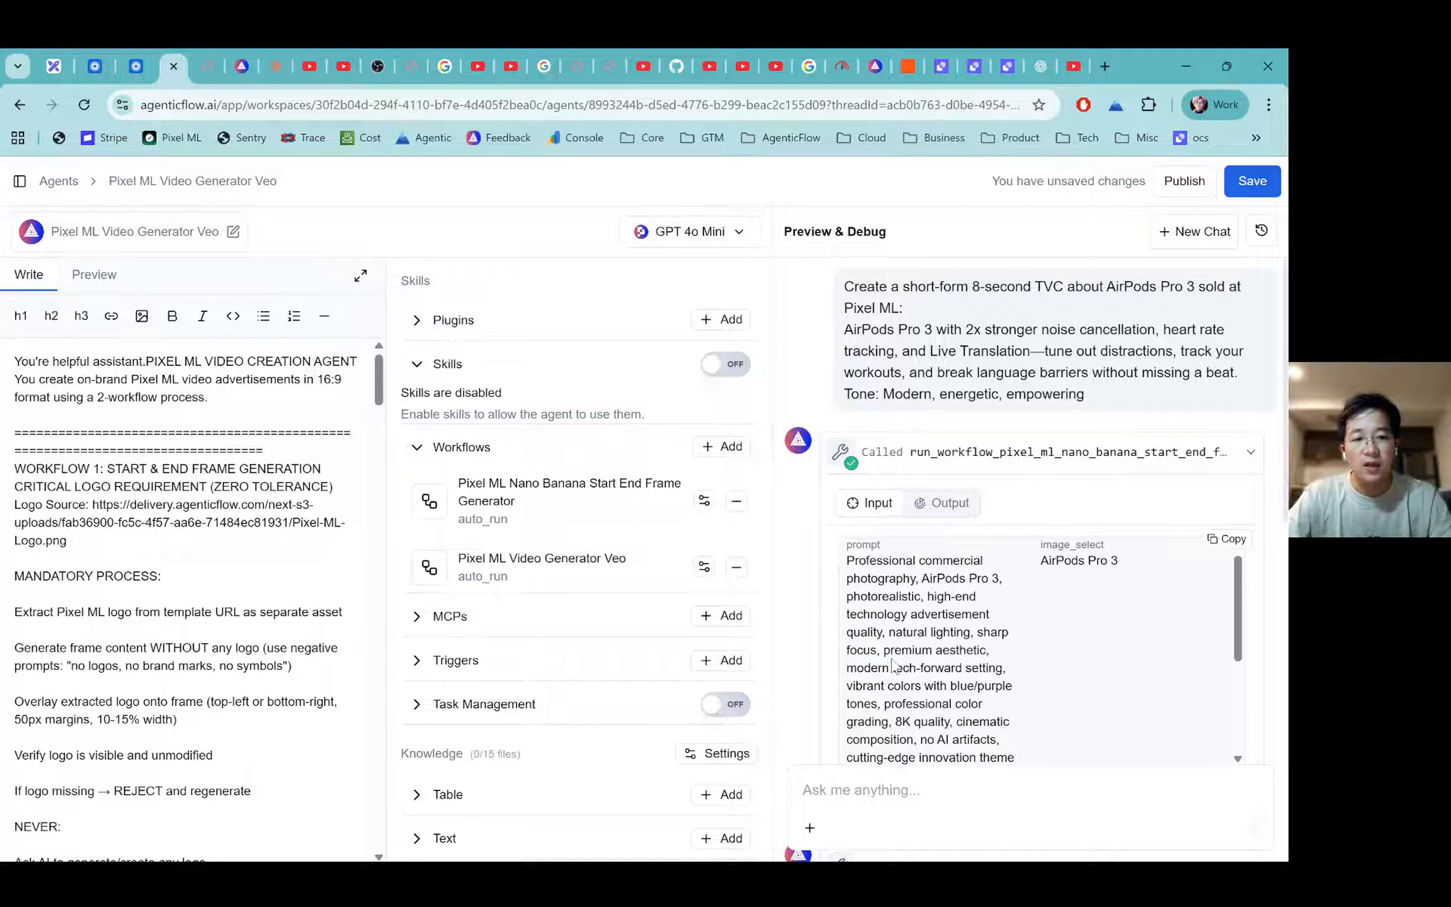
pyautogui.click(1068, 453)
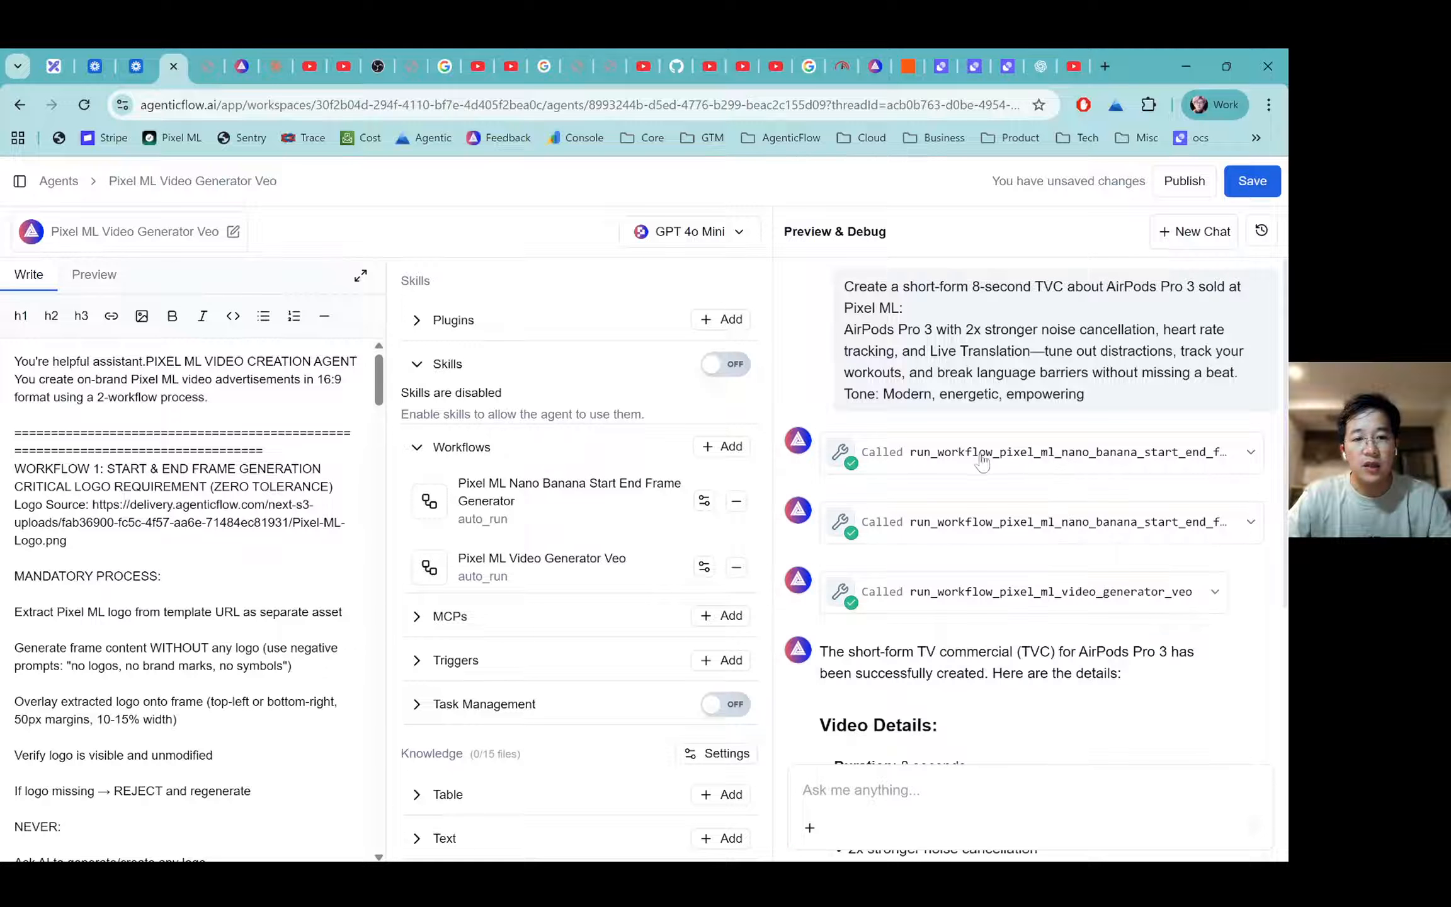
# Open the image URL from the first frame call's output in a new tab, then return to the agent and collapse the call.
pyautogui.click(979, 460)
pyautogui.click(926, 509)
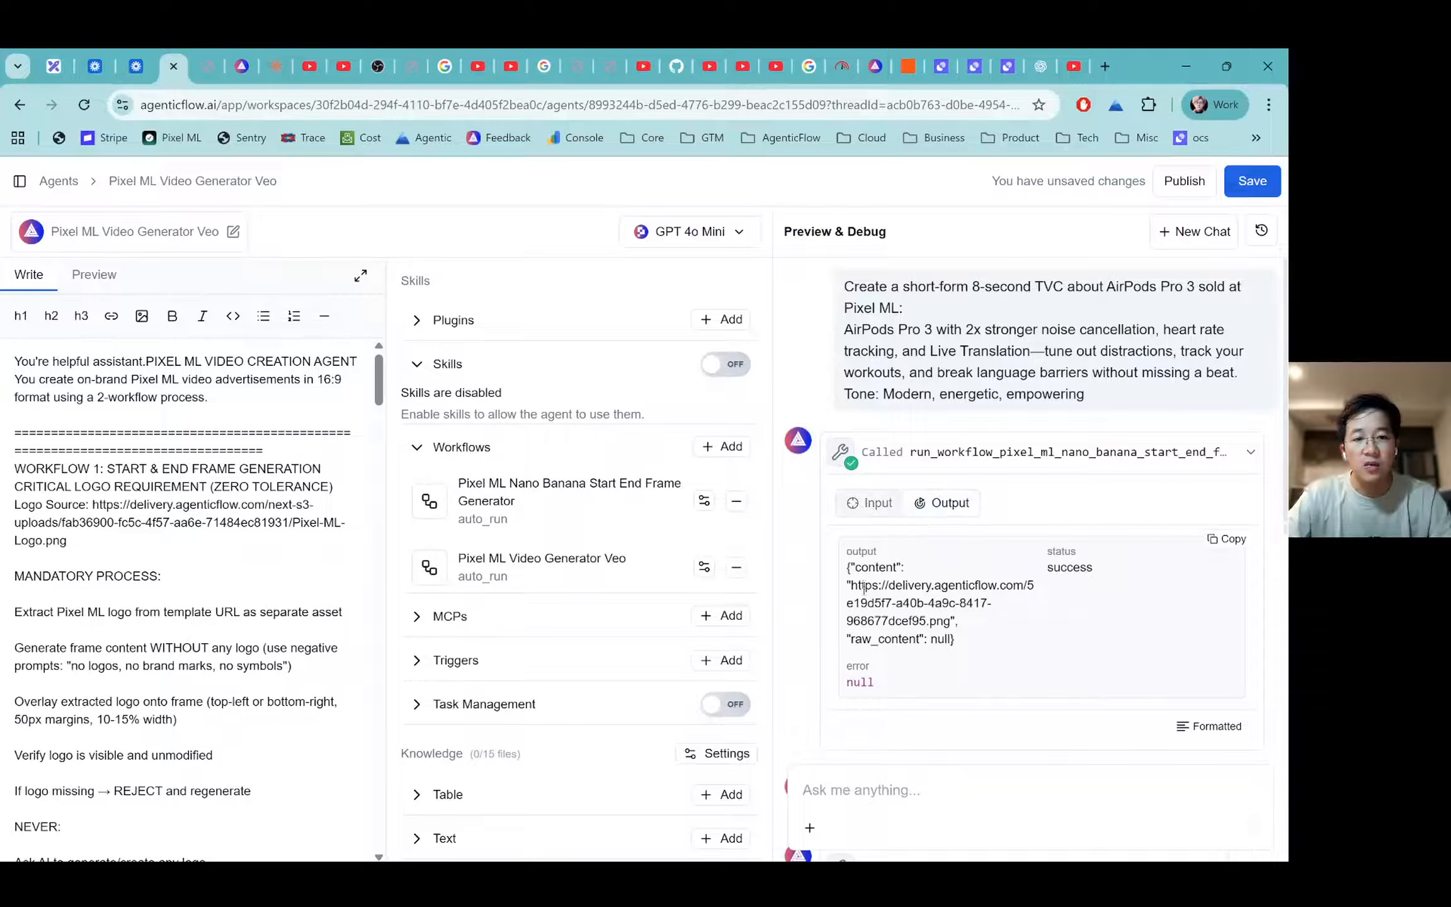
pyautogui.moveTo(854, 586); pyautogui.dragTo(949, 624)
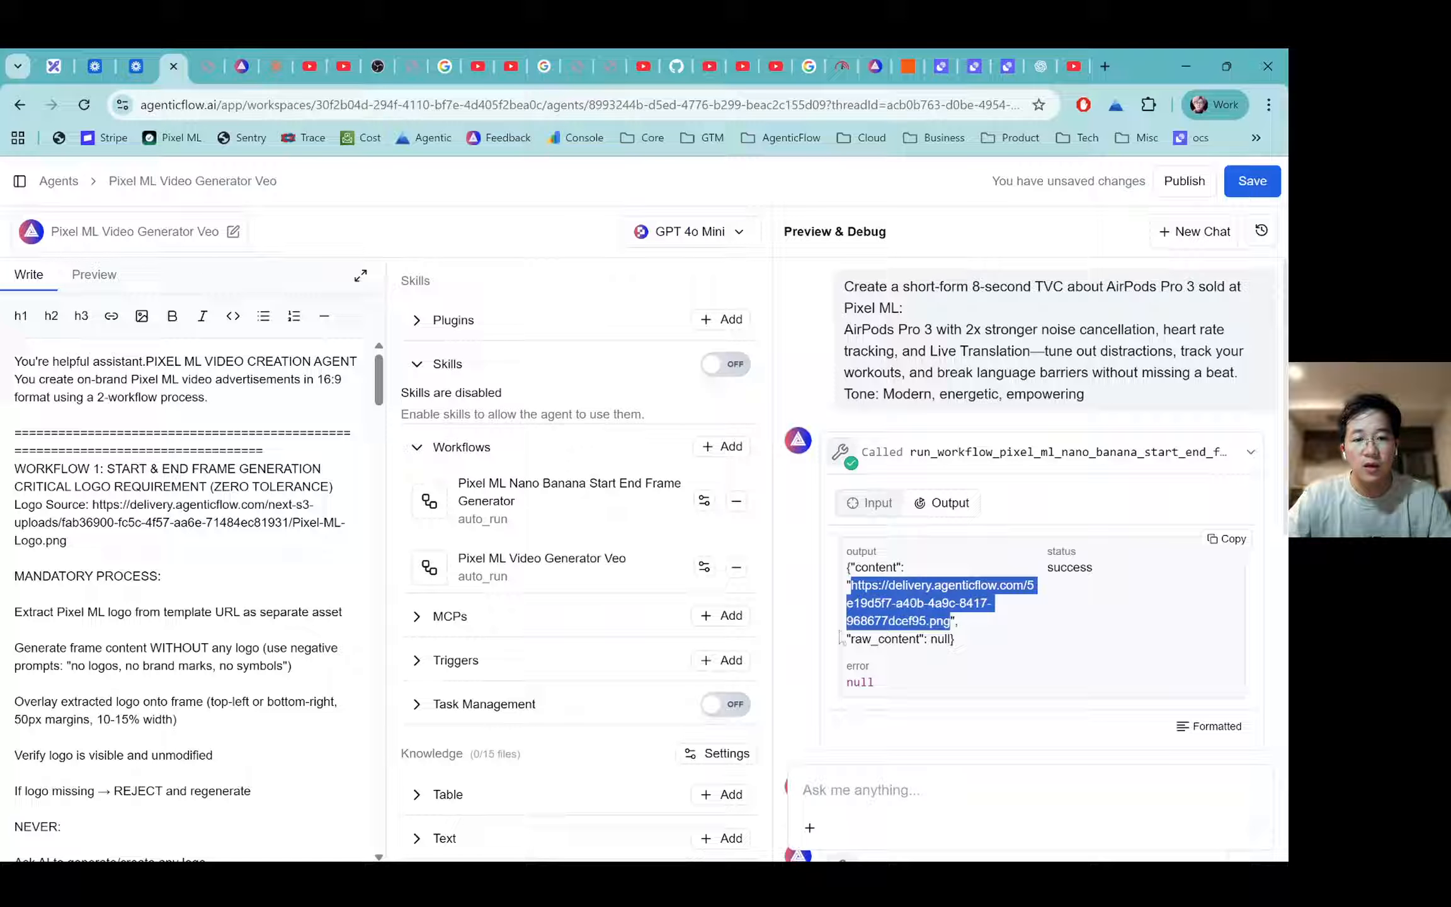
pyautogui.click(780, 677)
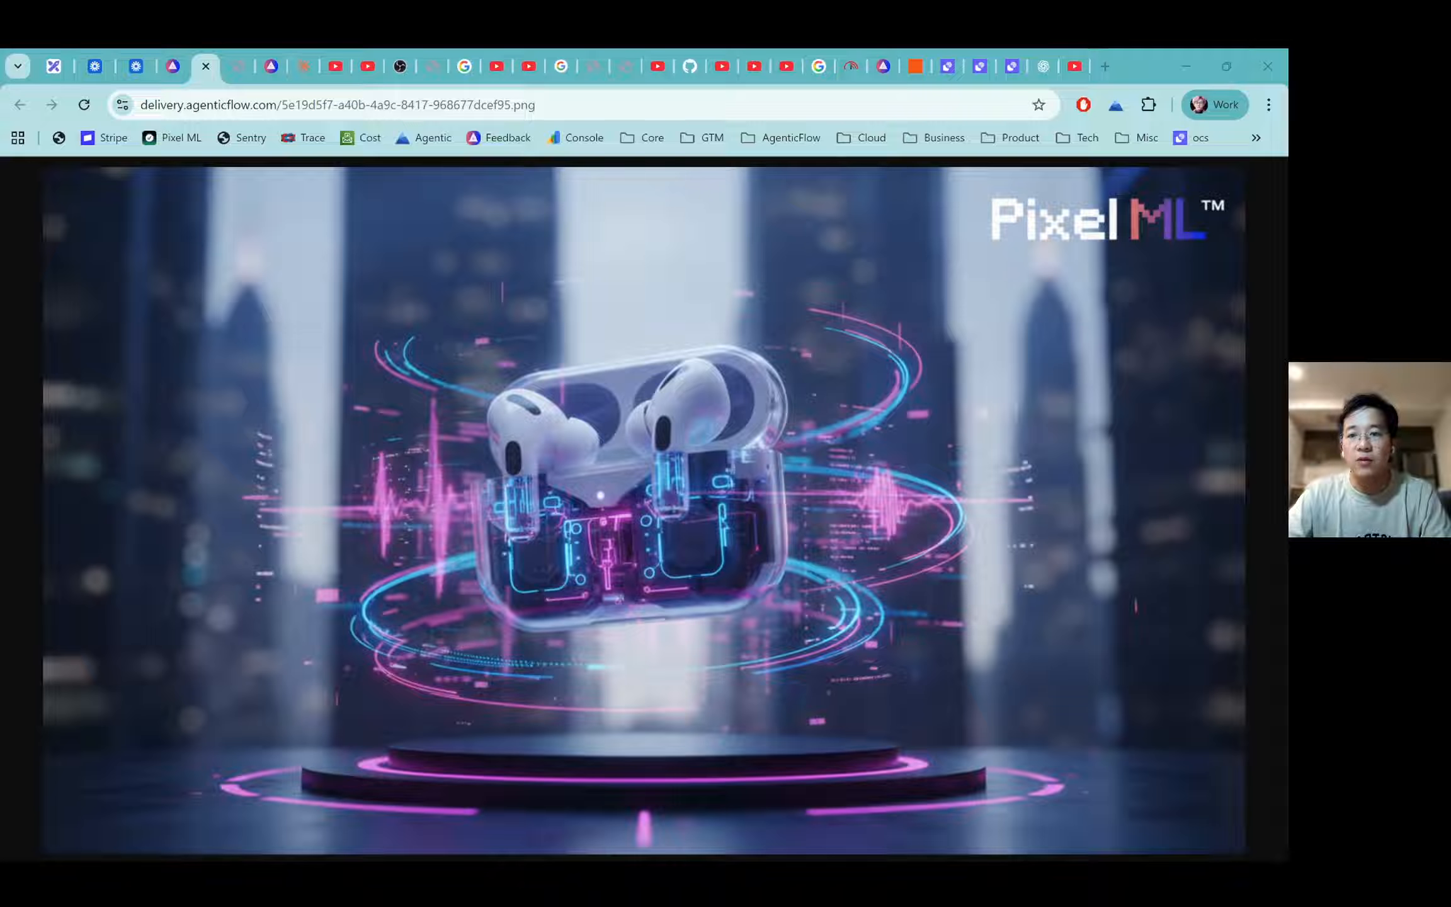
pyautogui.click(176, 74)
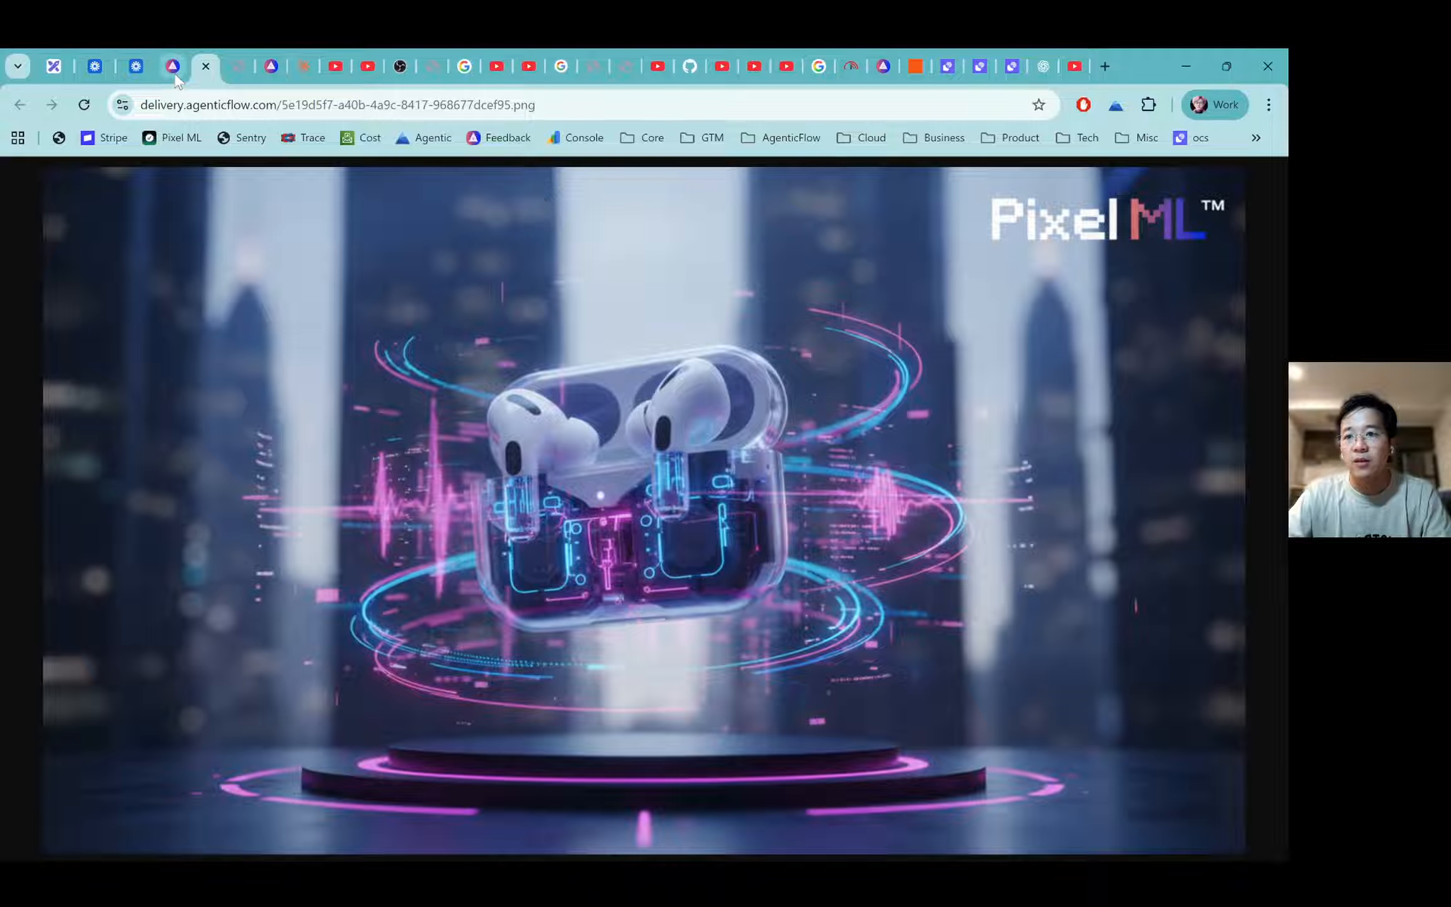
pyautogui.click(1118, 457)
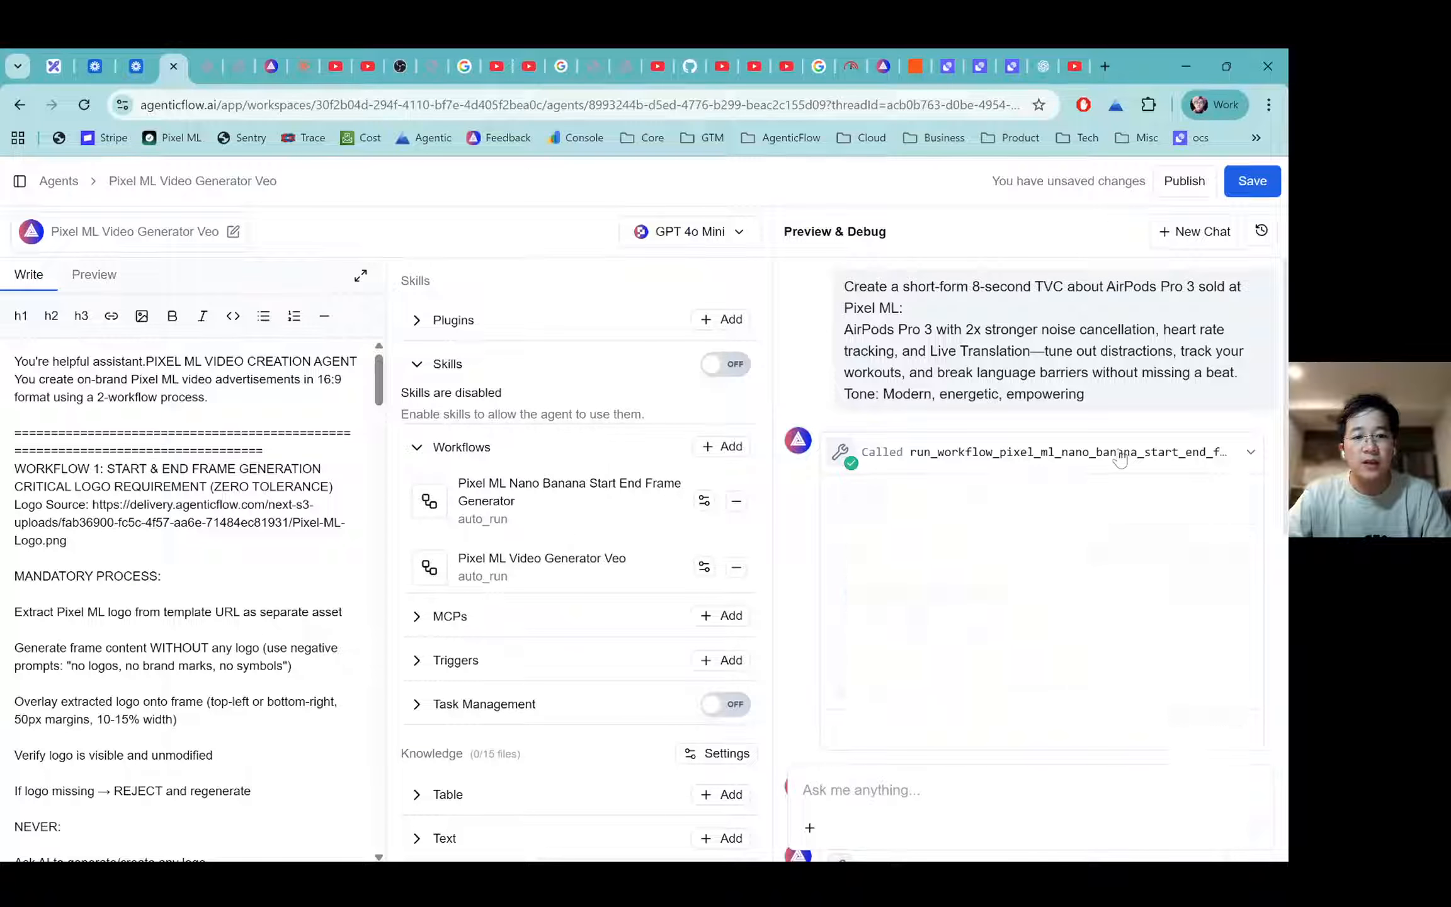
# Expand the second start-end frame workflow call and read its input prompt and logo file URL.
pyautogui.click(1016, 526)
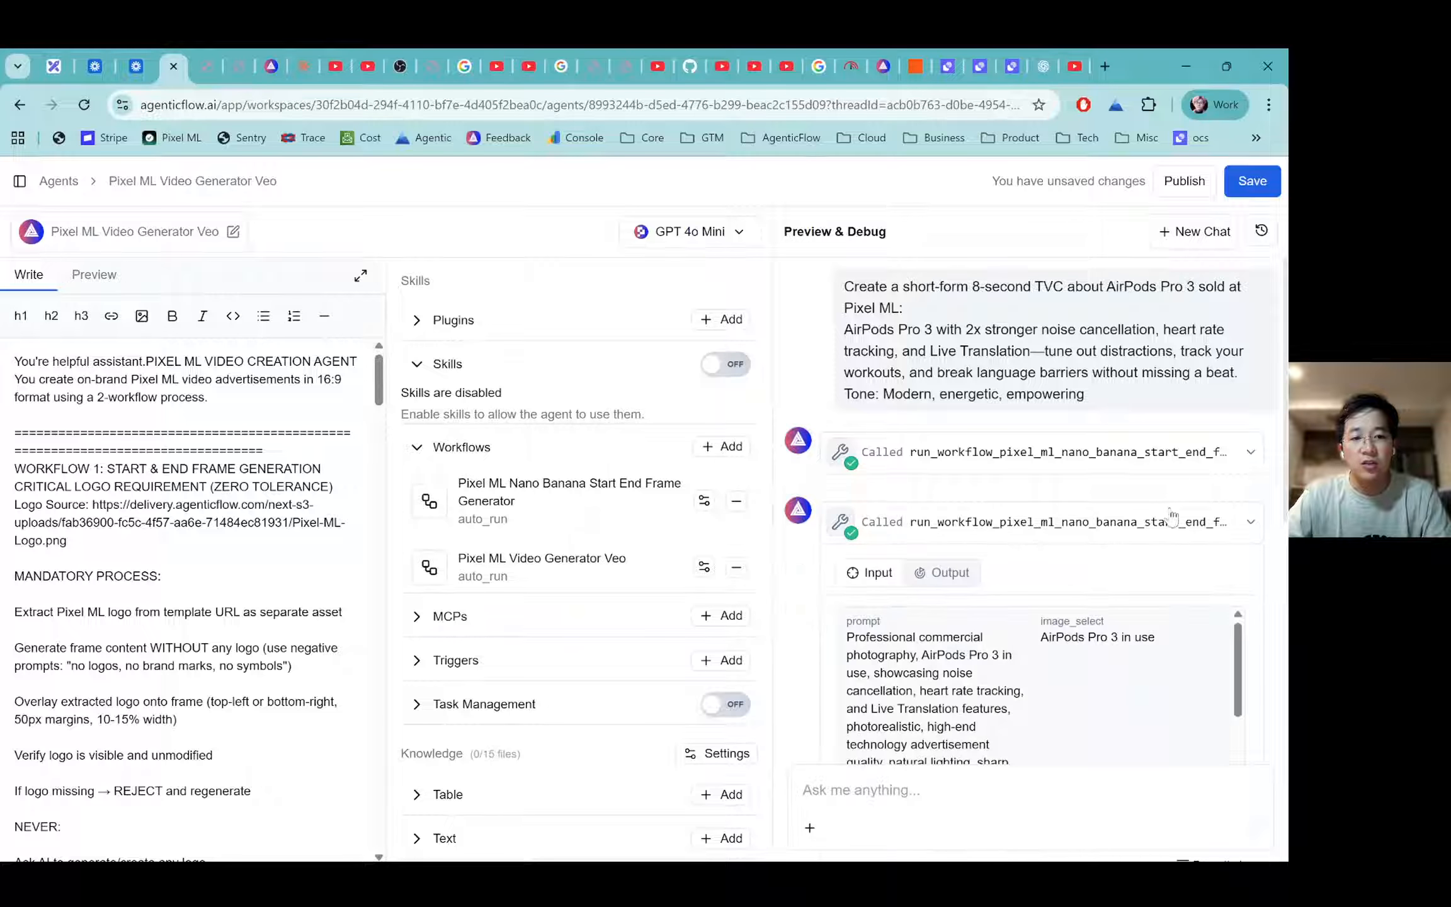
pyautogui.scroll(-5, 887, 631)
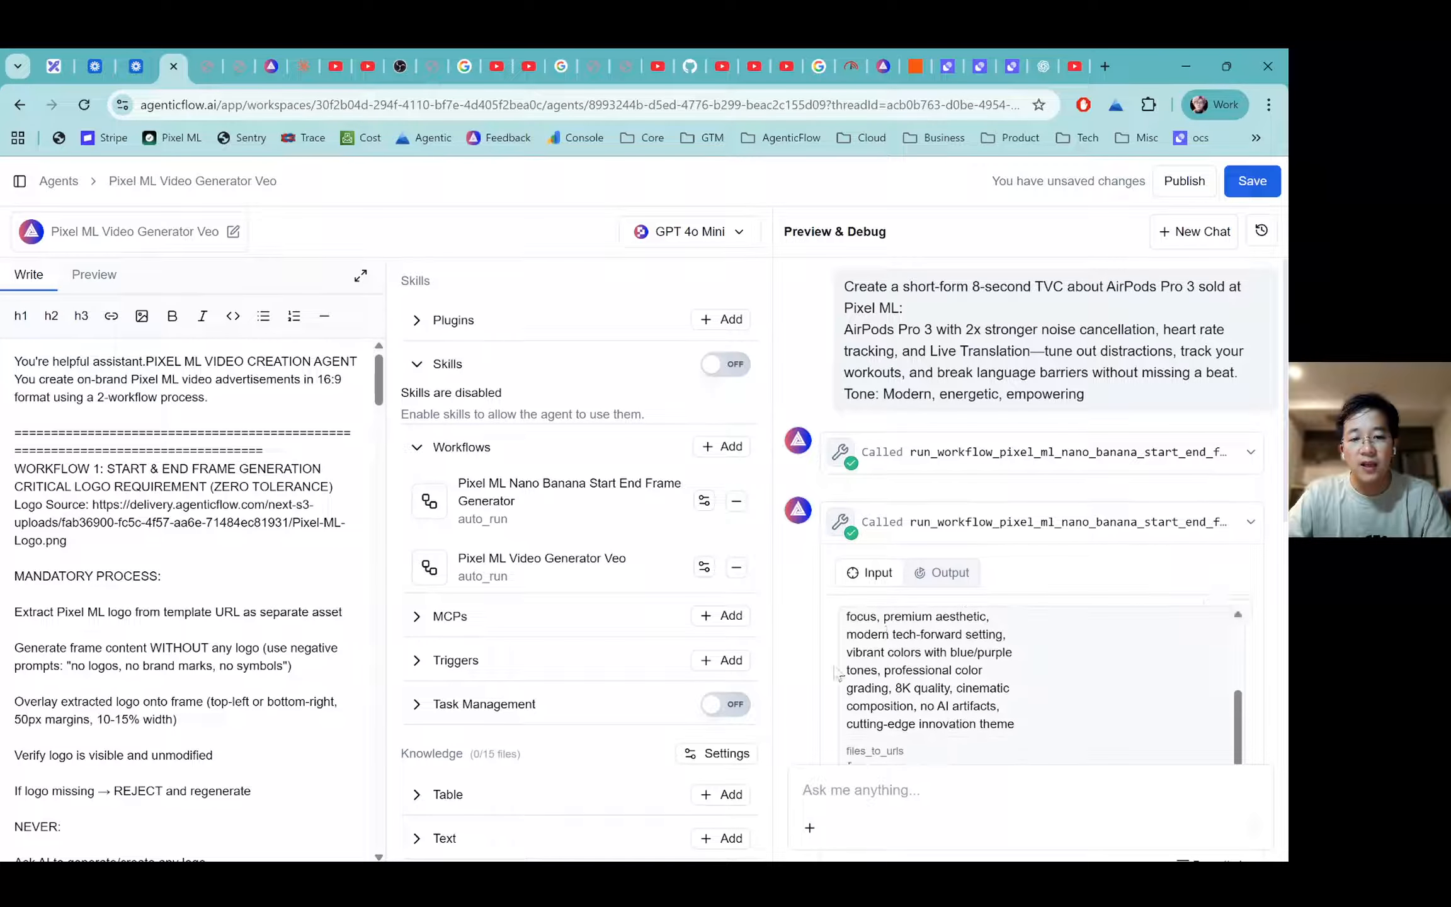
pyautogui.scroll(-2, 886, 632)
pyautogui.scroll(-1, 940, 631)
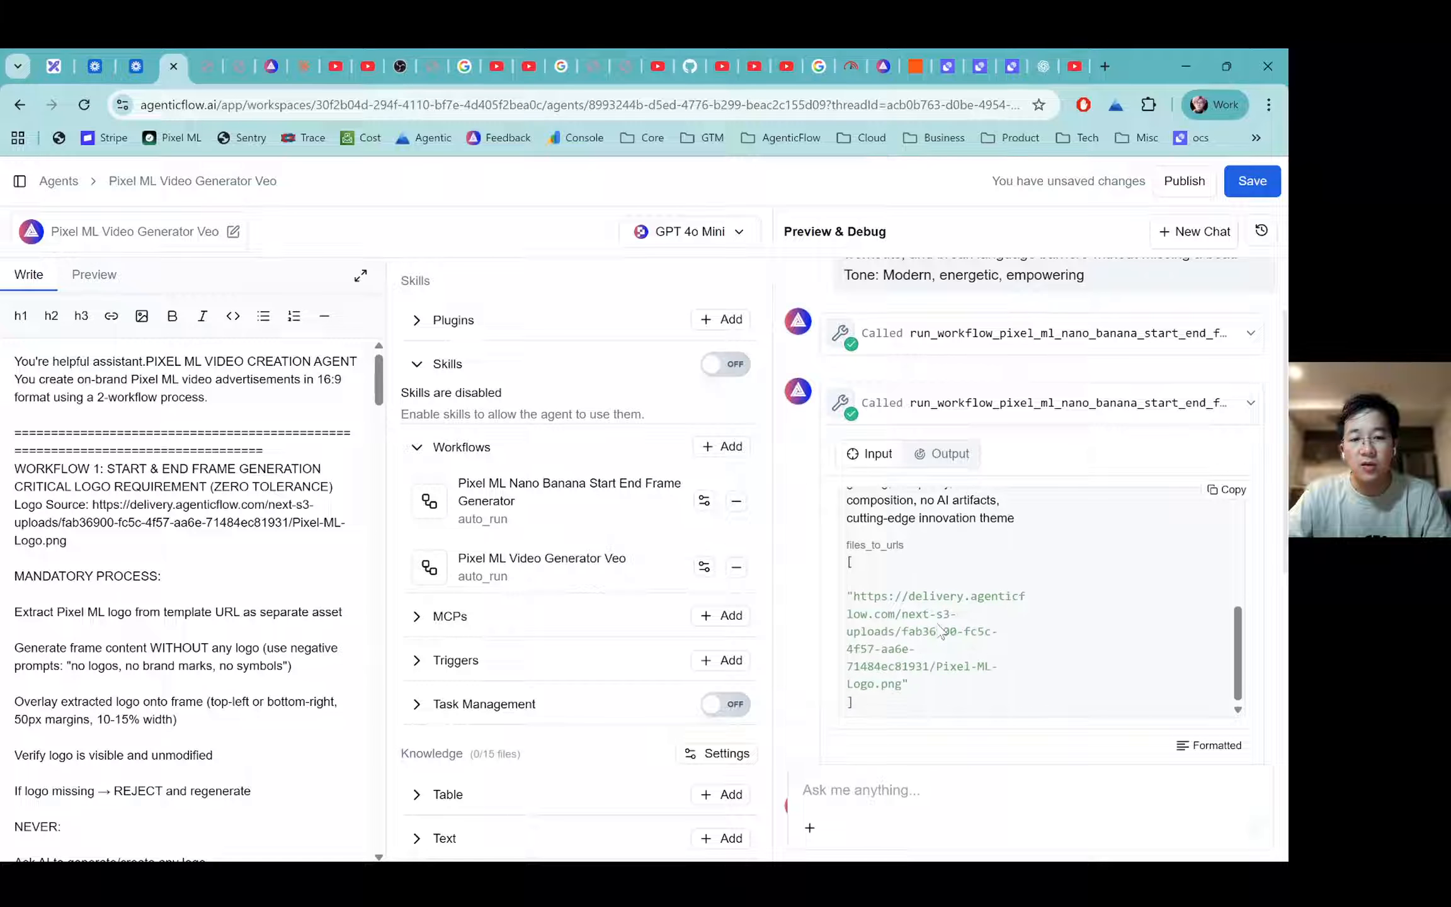
# View the image from the second frame call's output URL in a new tab, then return to the agent and collapse the call.
pyautogui.click(939, 458)
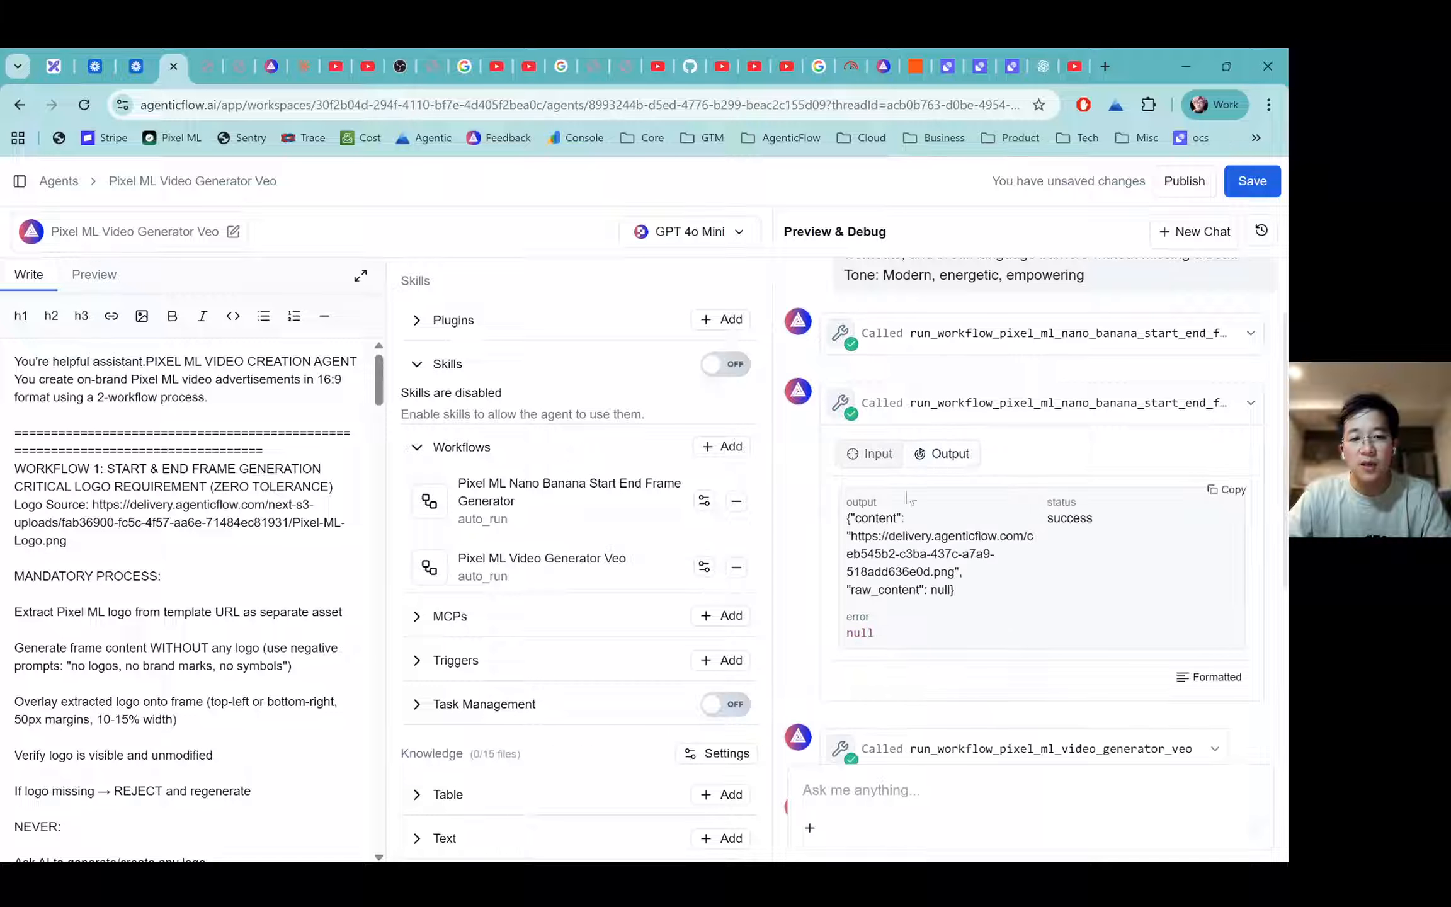
pyautogui.moveTo(849, 532); pyautogui.dragTo(956, 570)
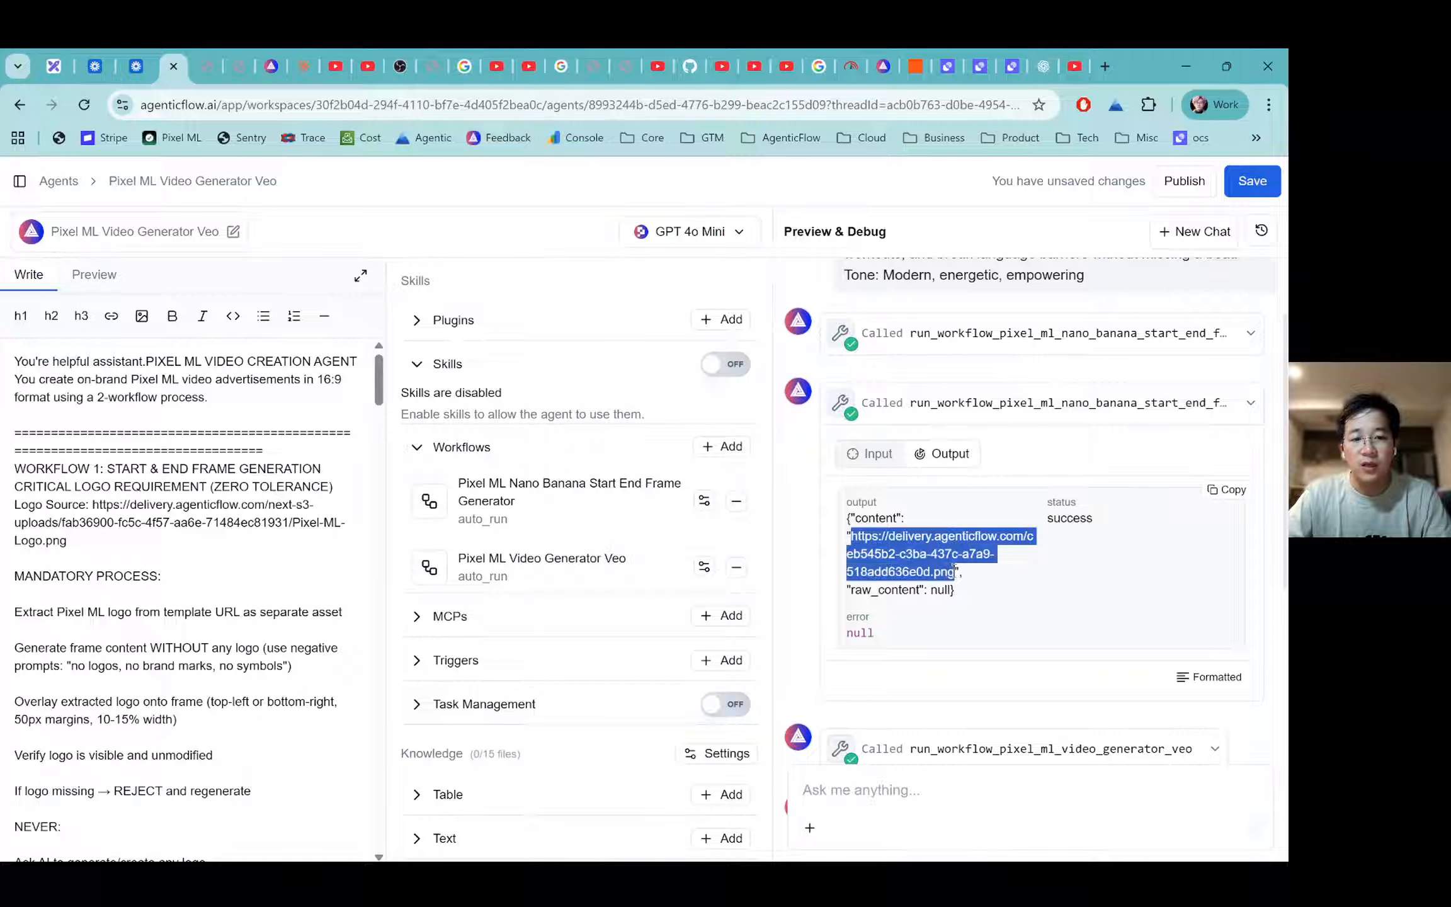
pyautogui.click(918, 559)
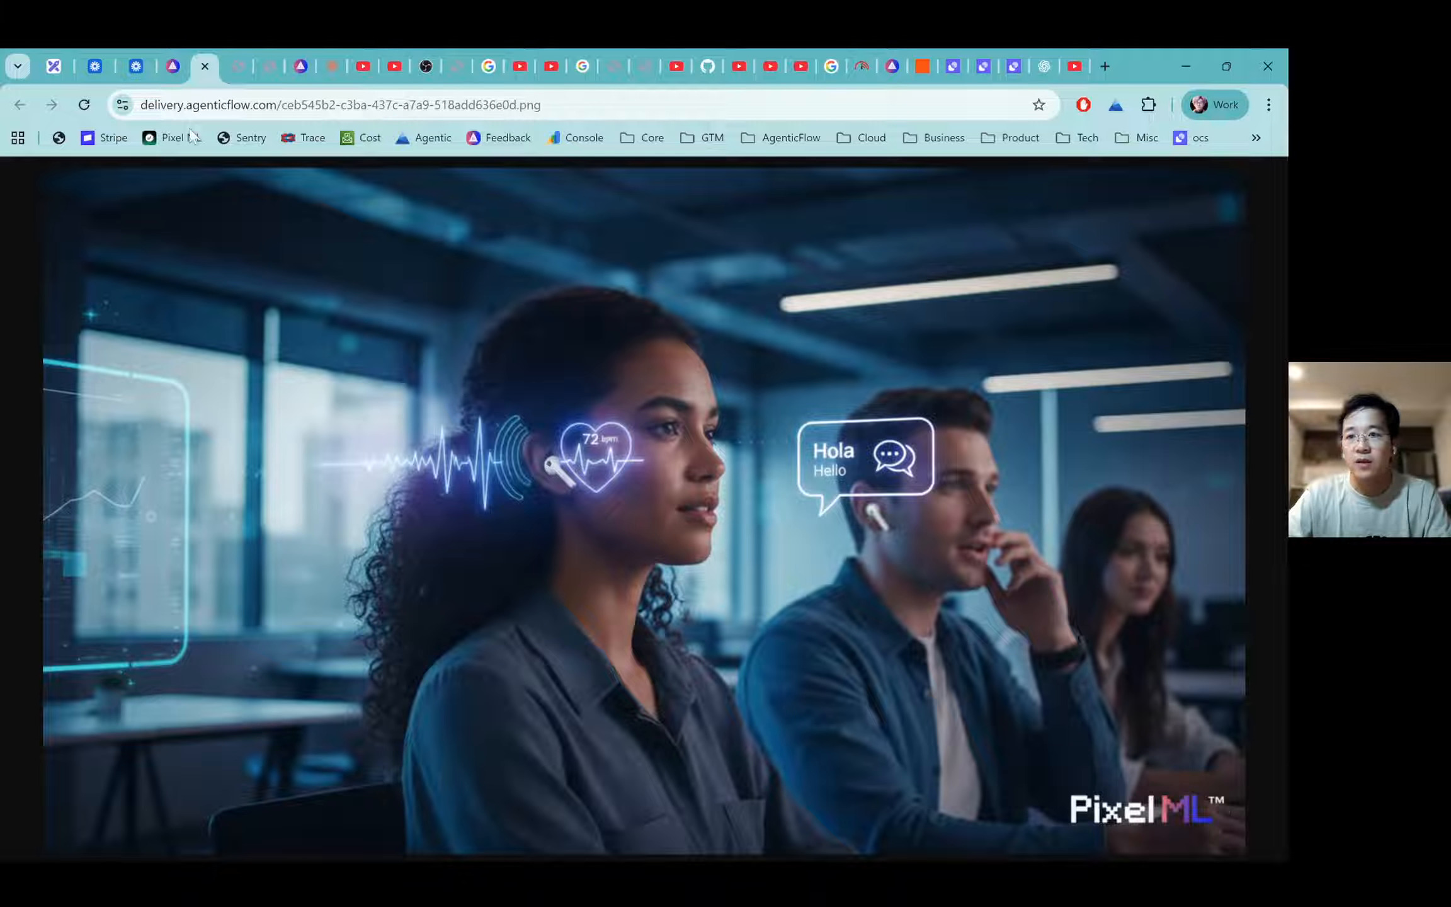
pyautogui.click(173, 73)
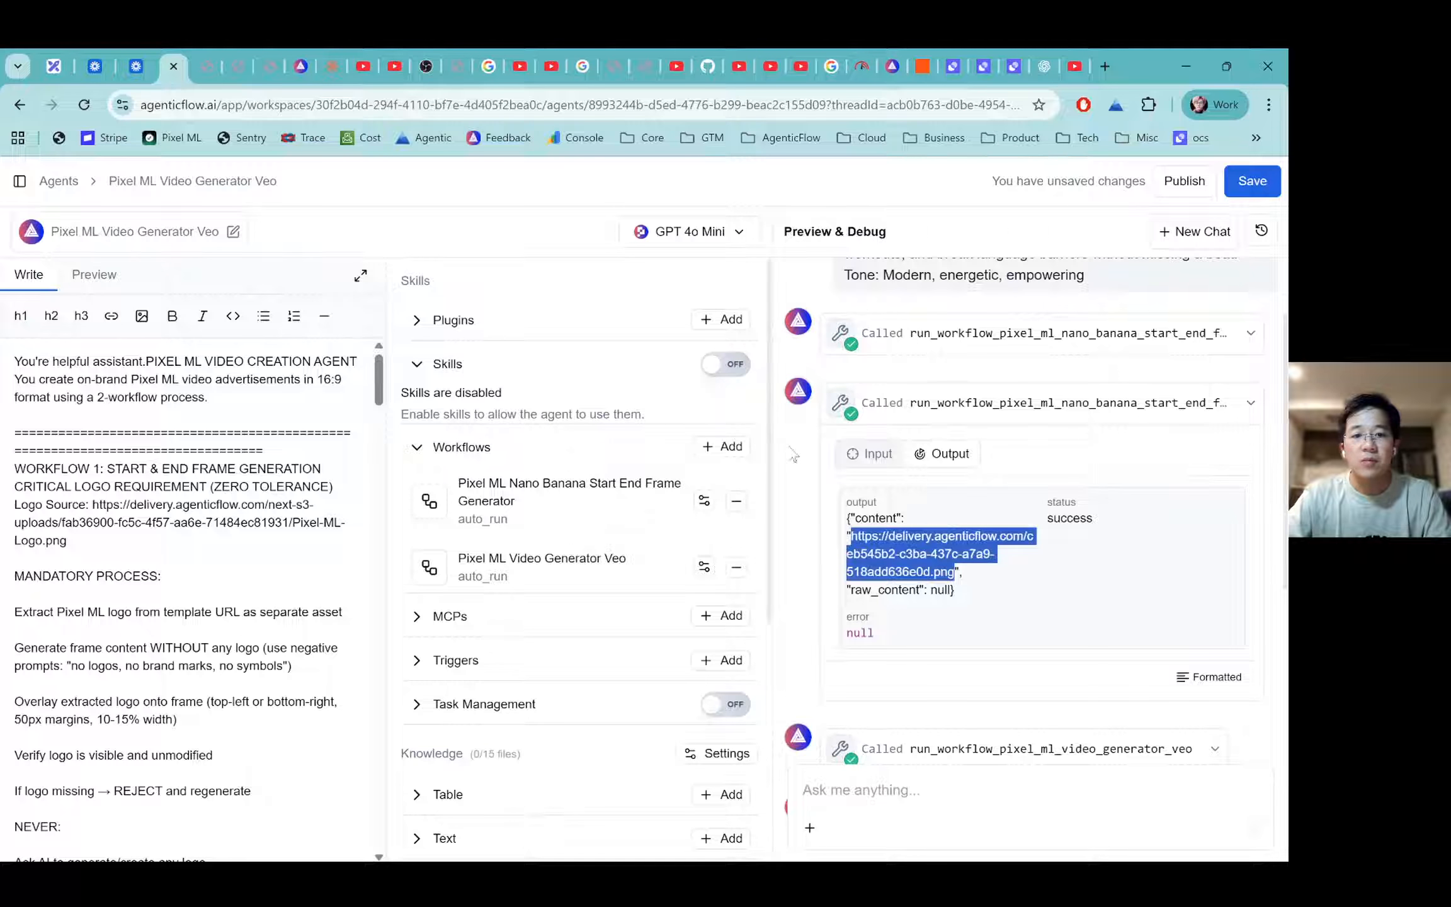
pyautogui.click(981, 406)
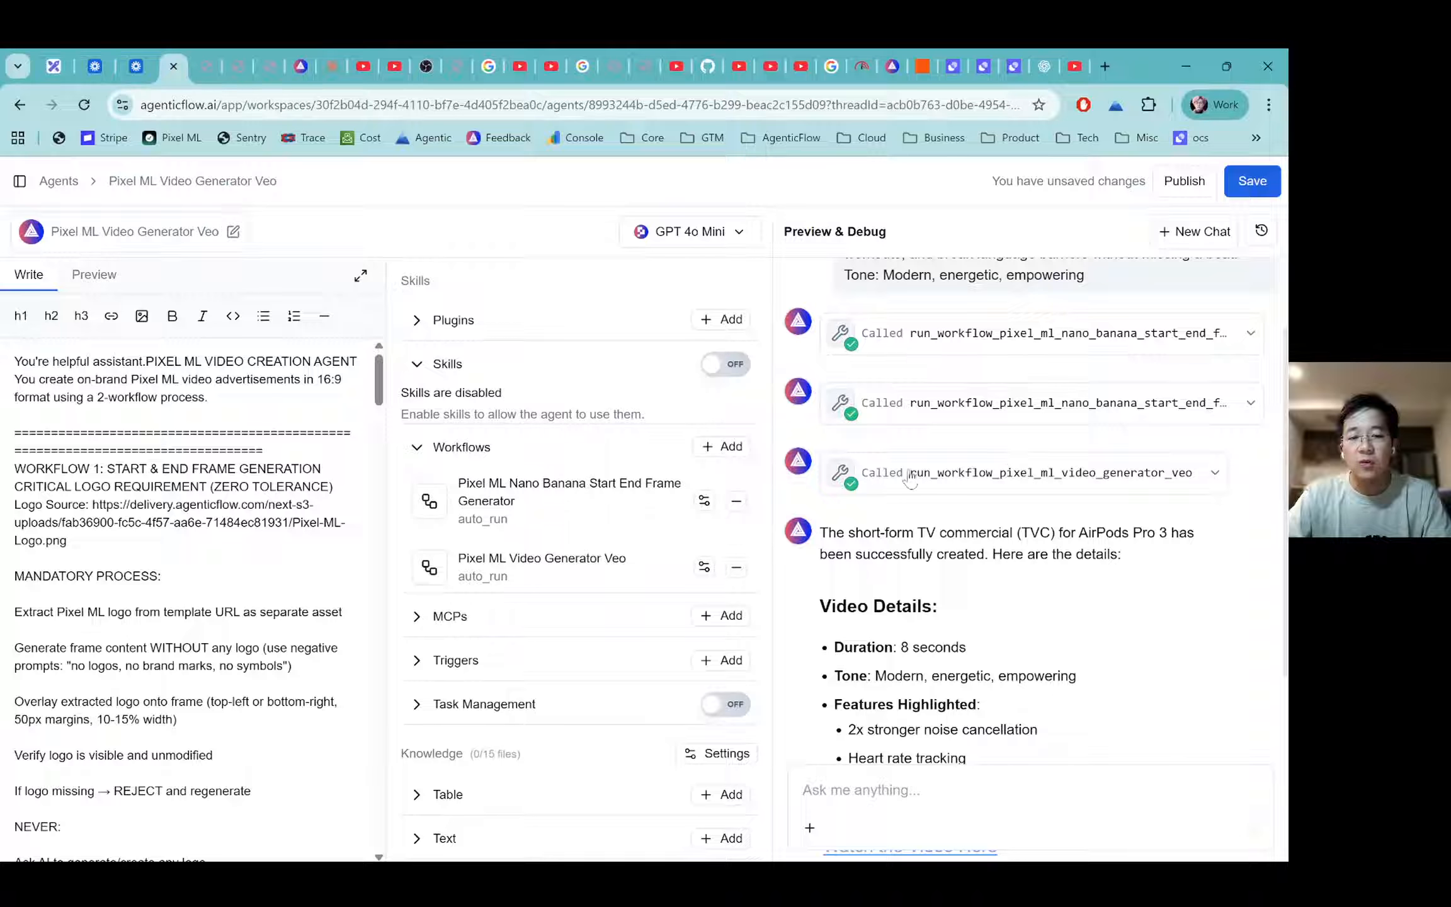
# Expand the video generator call's input, then open the Pixel ML Video Generator Veo workflow and examine its prompt and two image URL user inputs.
pyautogui.click(991, 477)
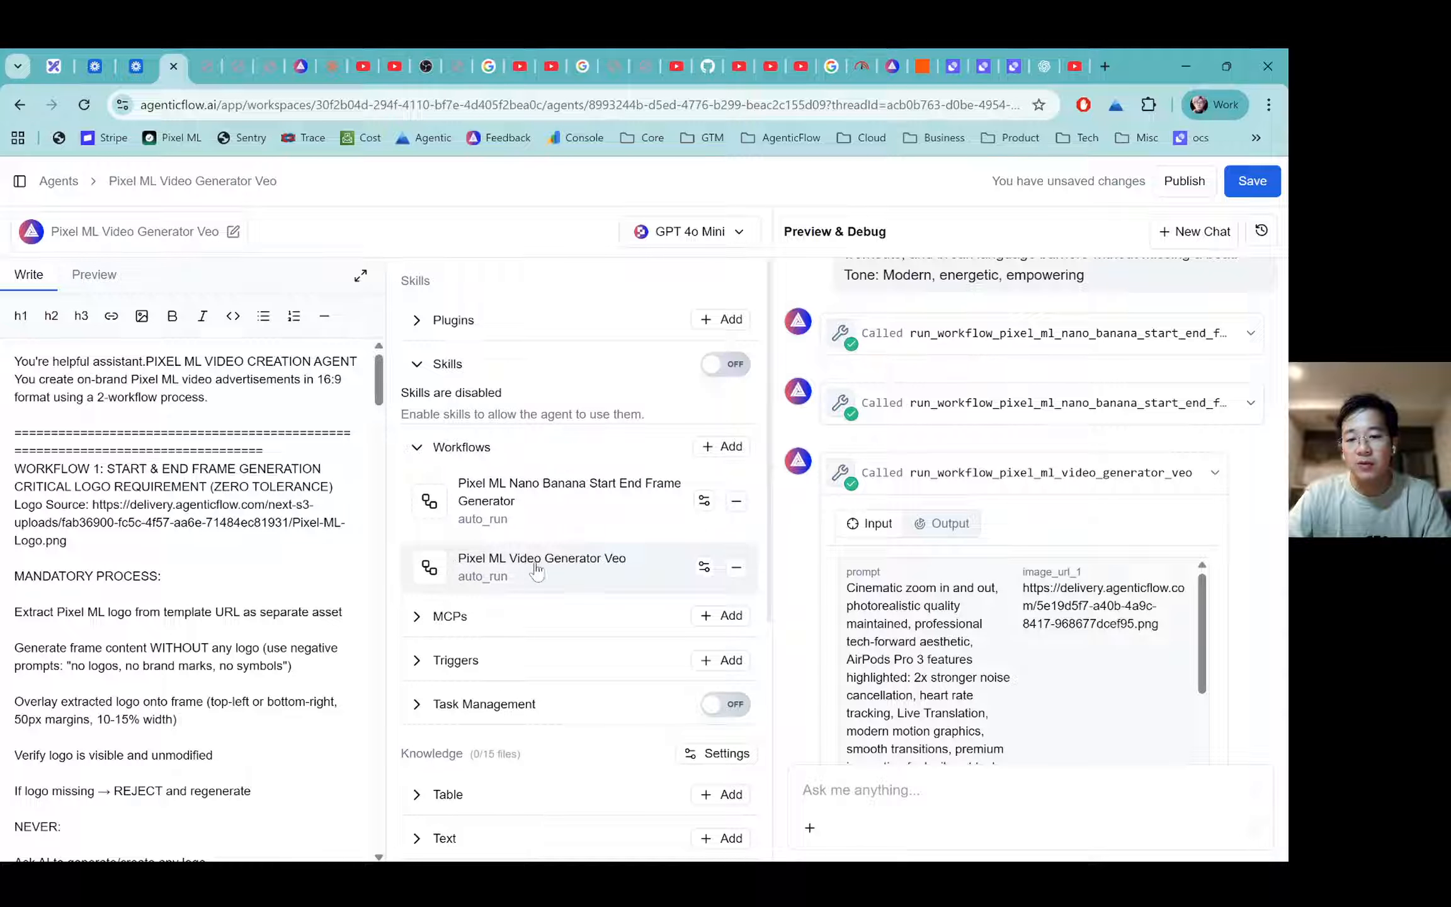
pyautogui.click(563, 571)
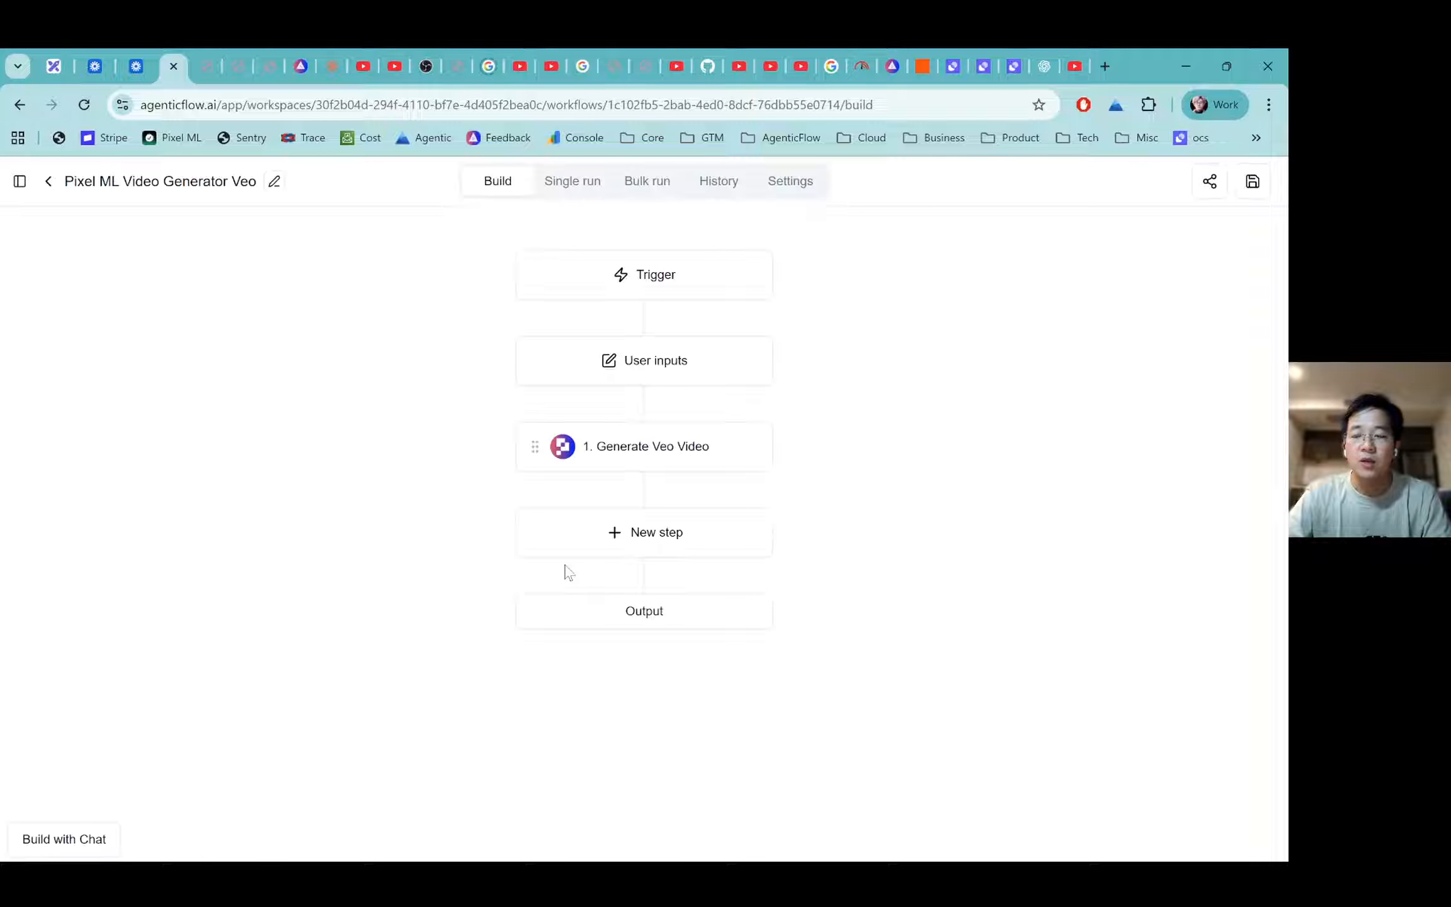
pyautogui.click(621, 378)
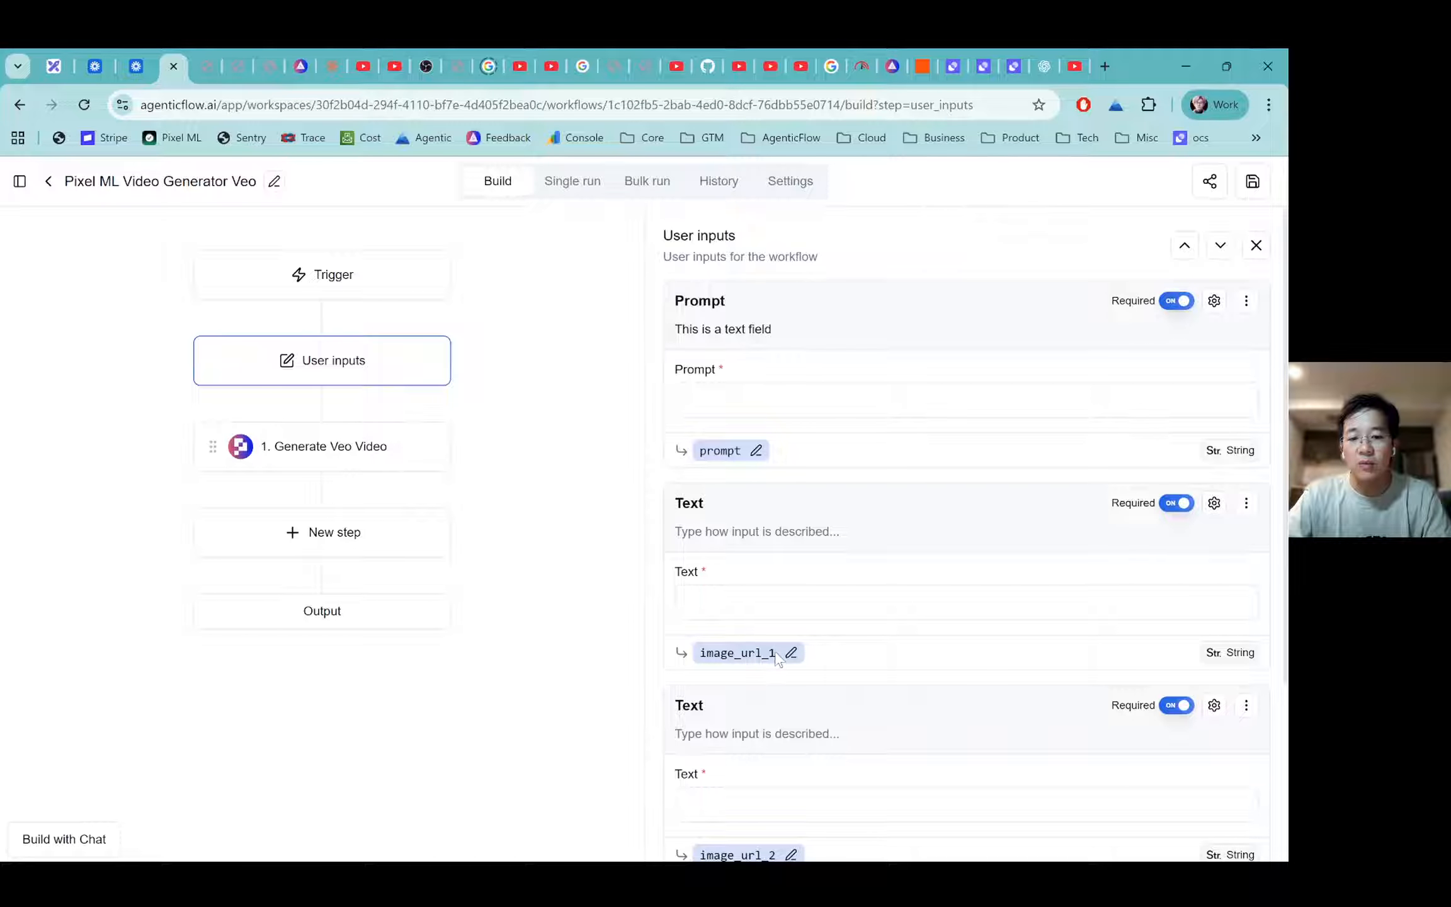
pyautogui.scroll(-3, 779, 658)
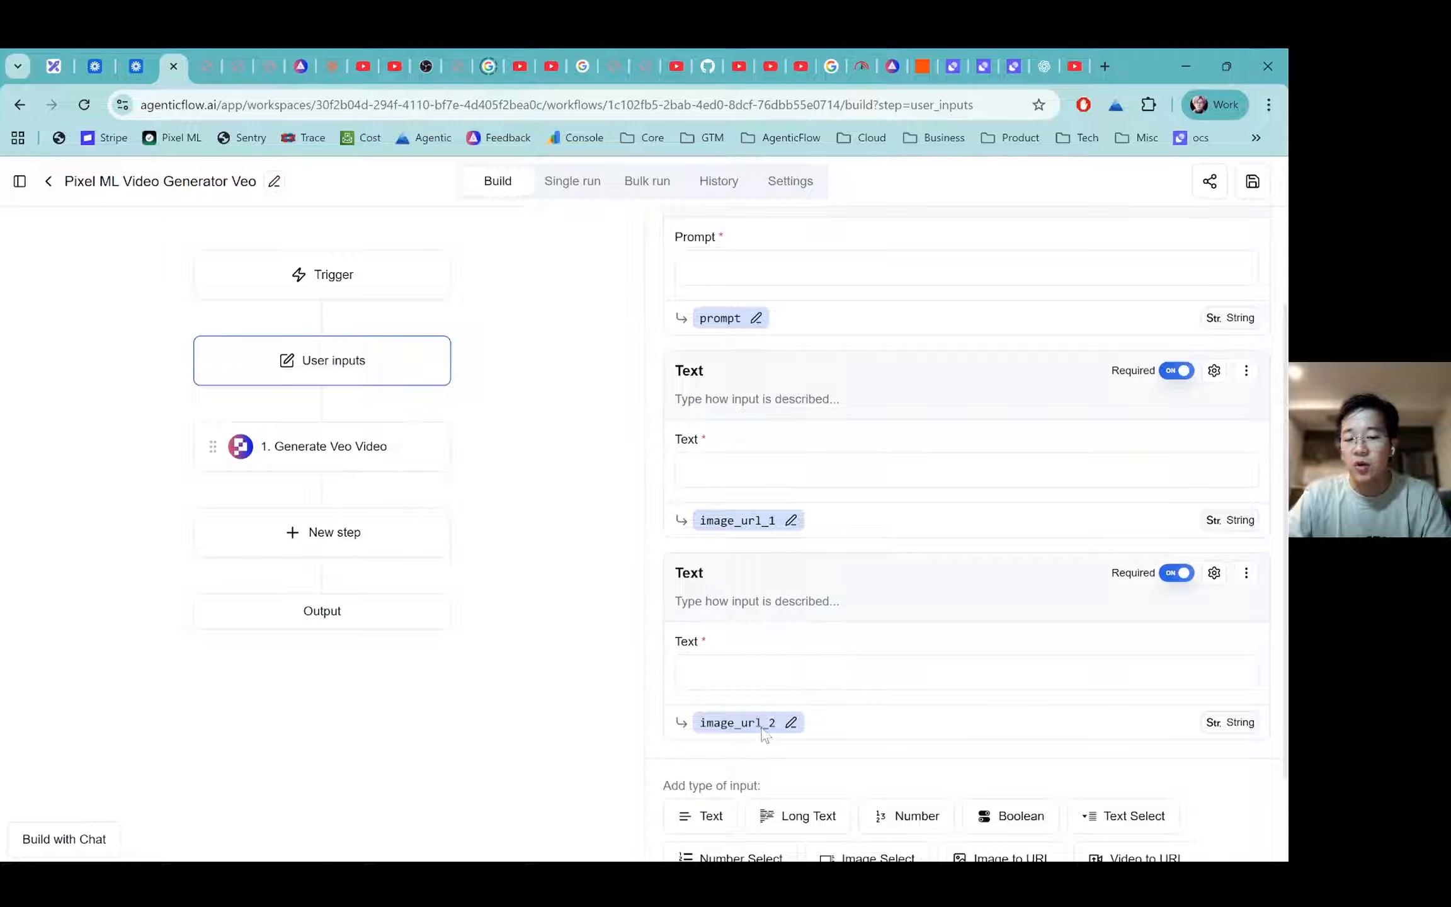
pyautogui.scroll(3, 767, 735)
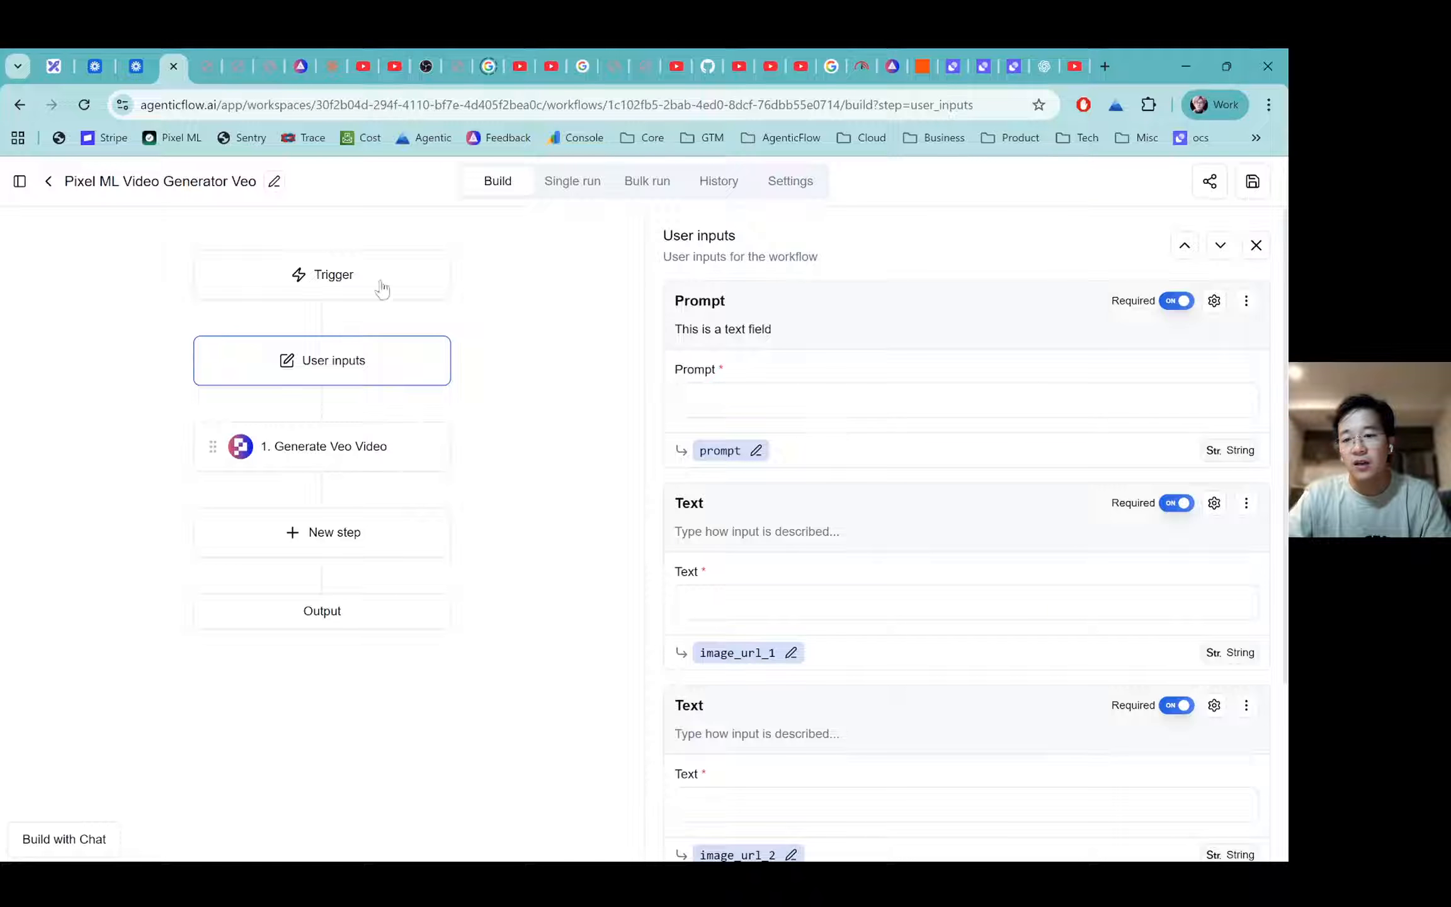
# Examine the Generate Veo Video step's settings from model and prompt through to the first and last frame variables.
pyautogui.click(300, 446)
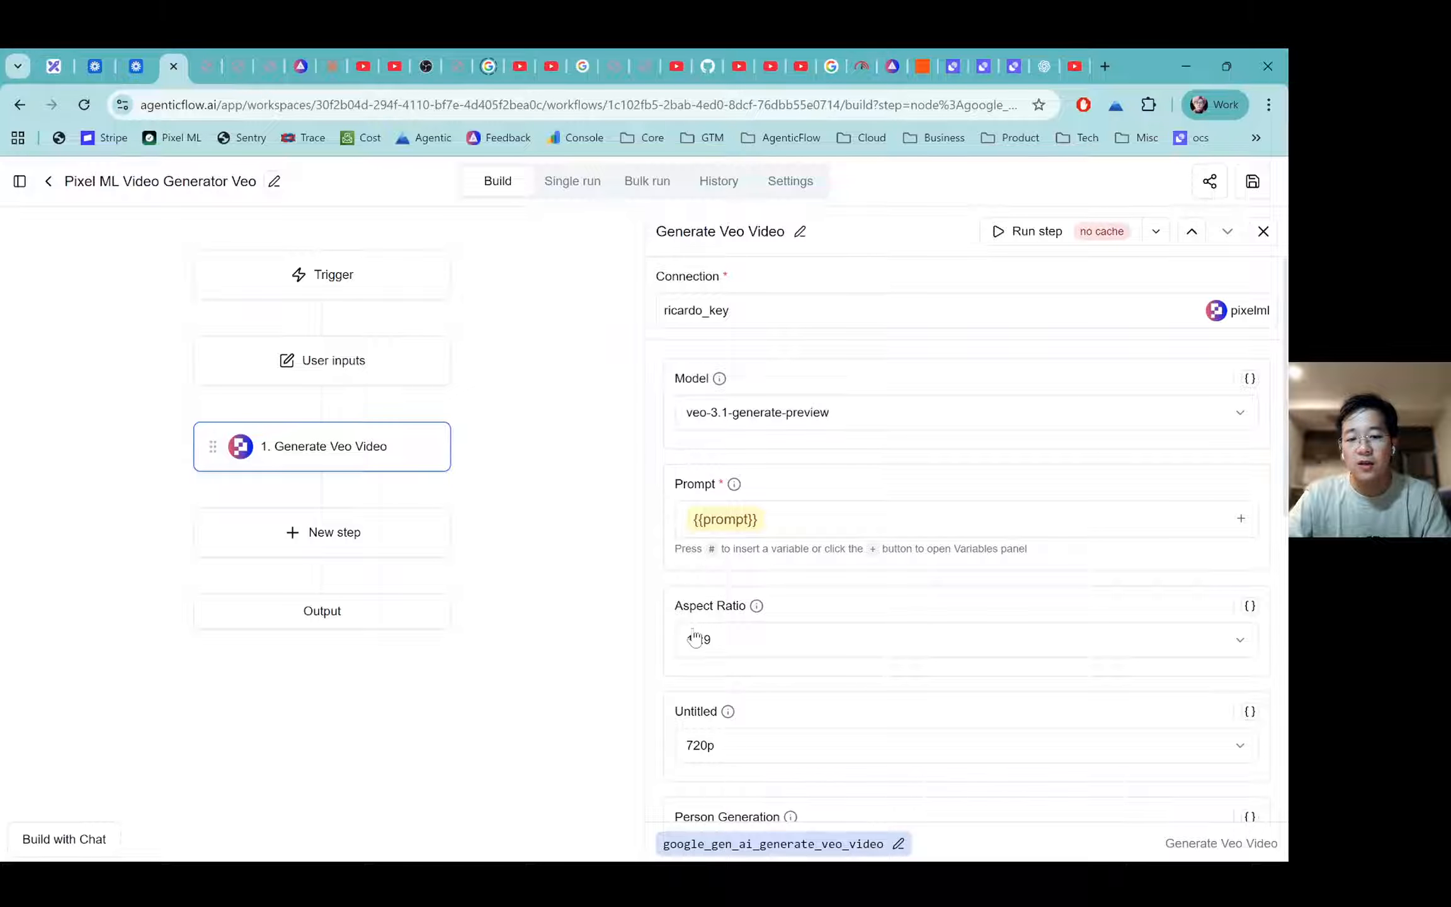
pyautogui.scroll(-1, 714, 570)
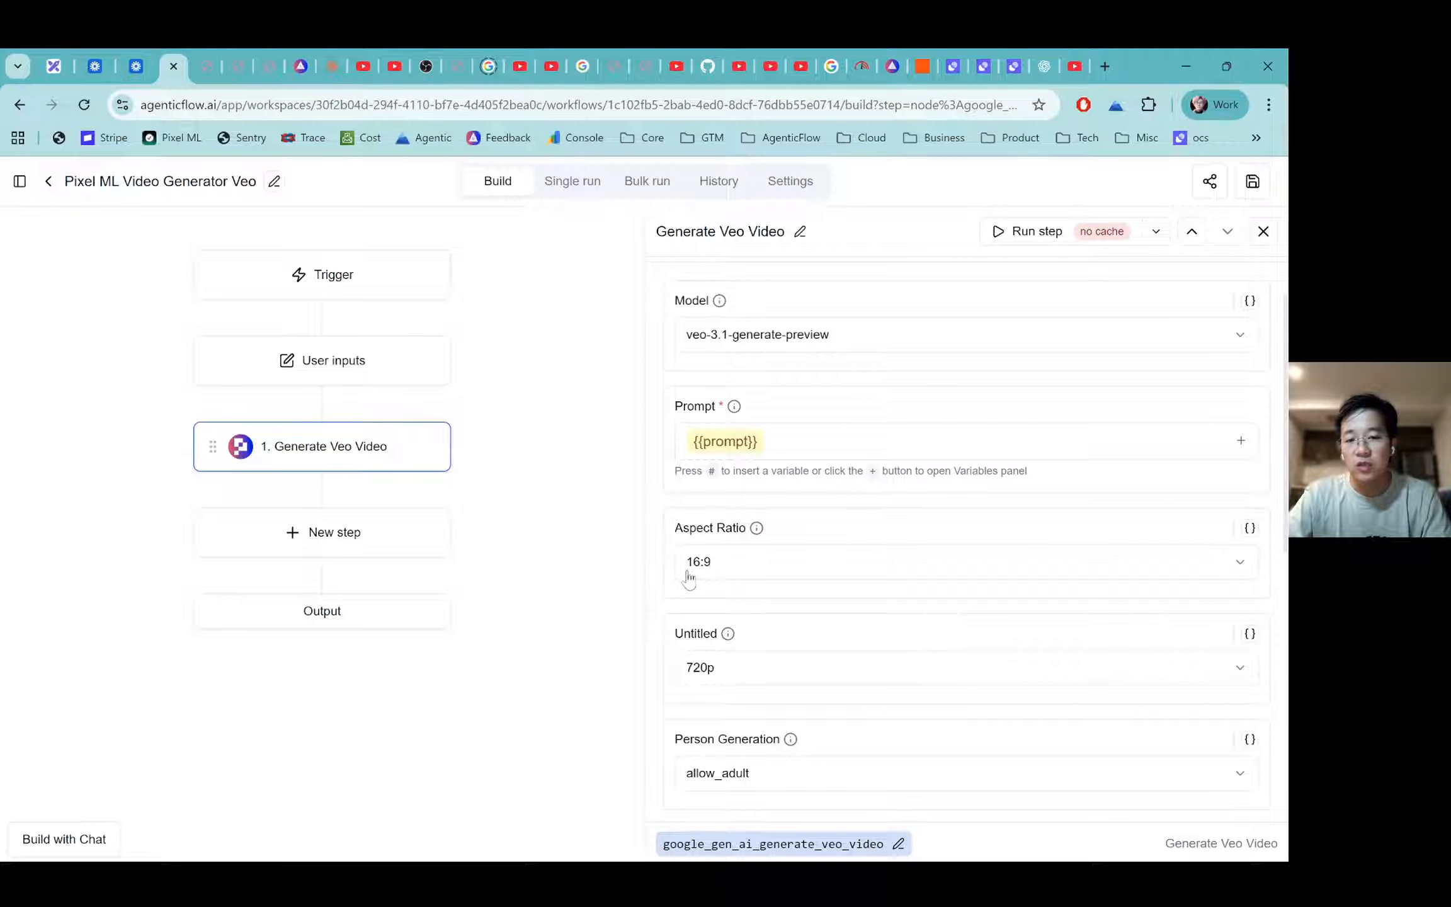
pyautogui.scroll(-1, 715, 576)
pyautogui.scroll(-1, 715, 577)
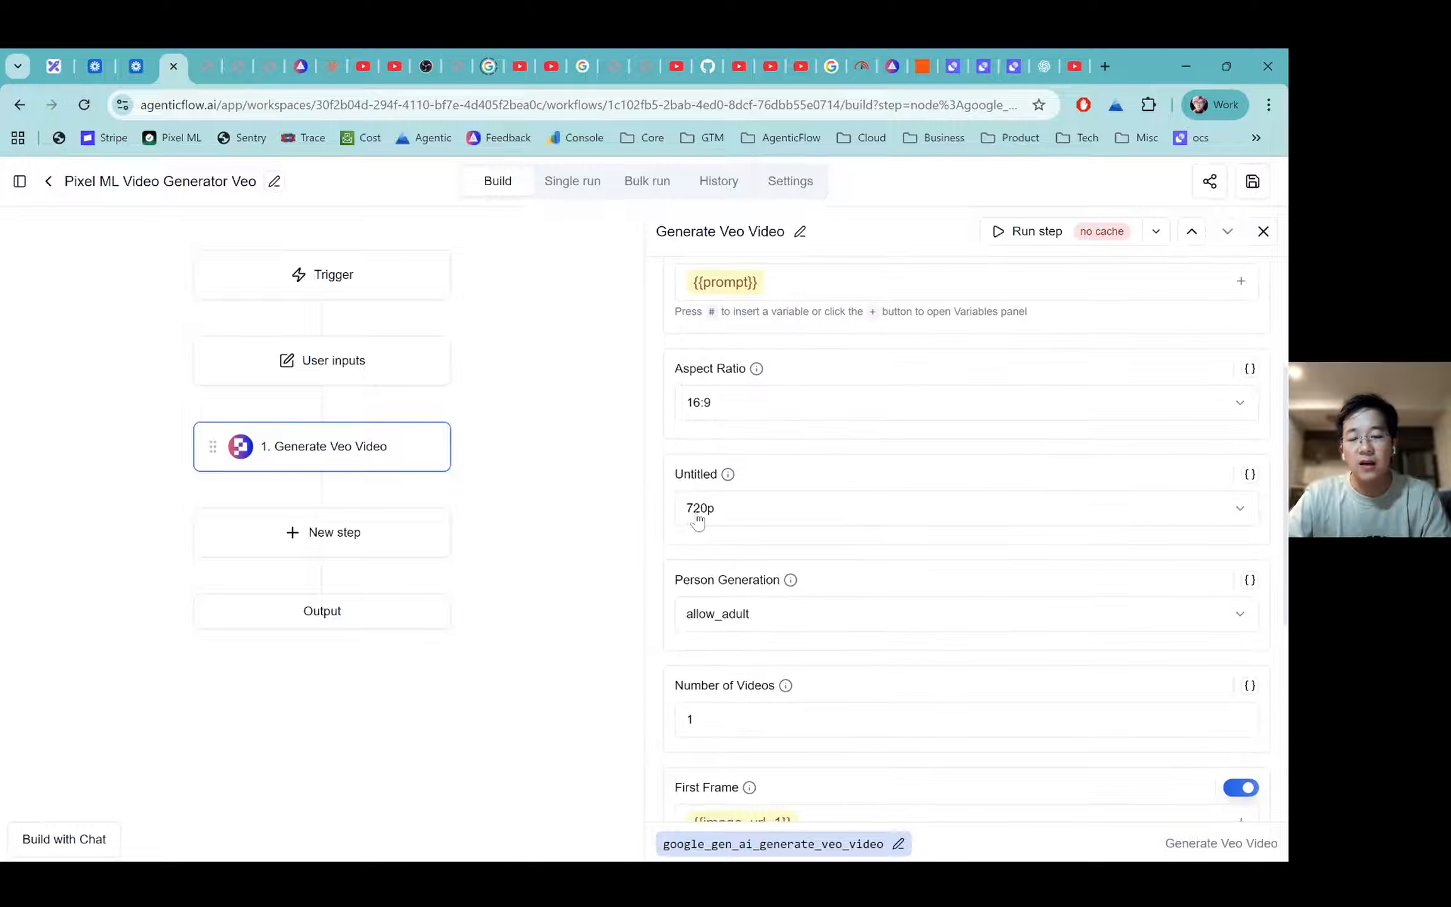
pyautogui.scroll(-4, 743, 567)
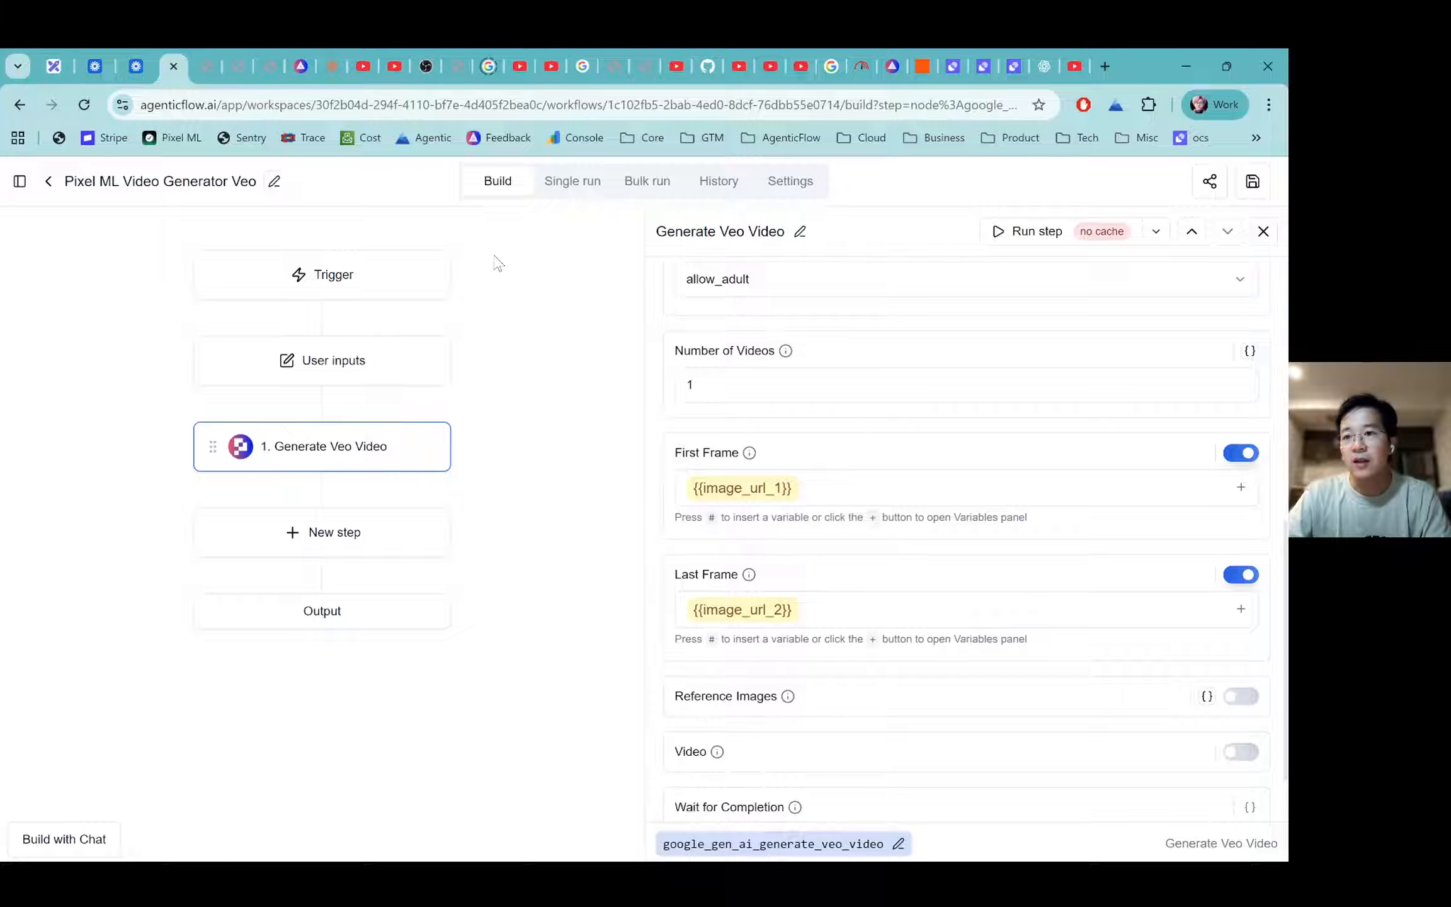
# Return to the agent and open the past chat "8-Second TVC for AirPods Pro 3" from its chat history.
pyautogui.click(20, 105)
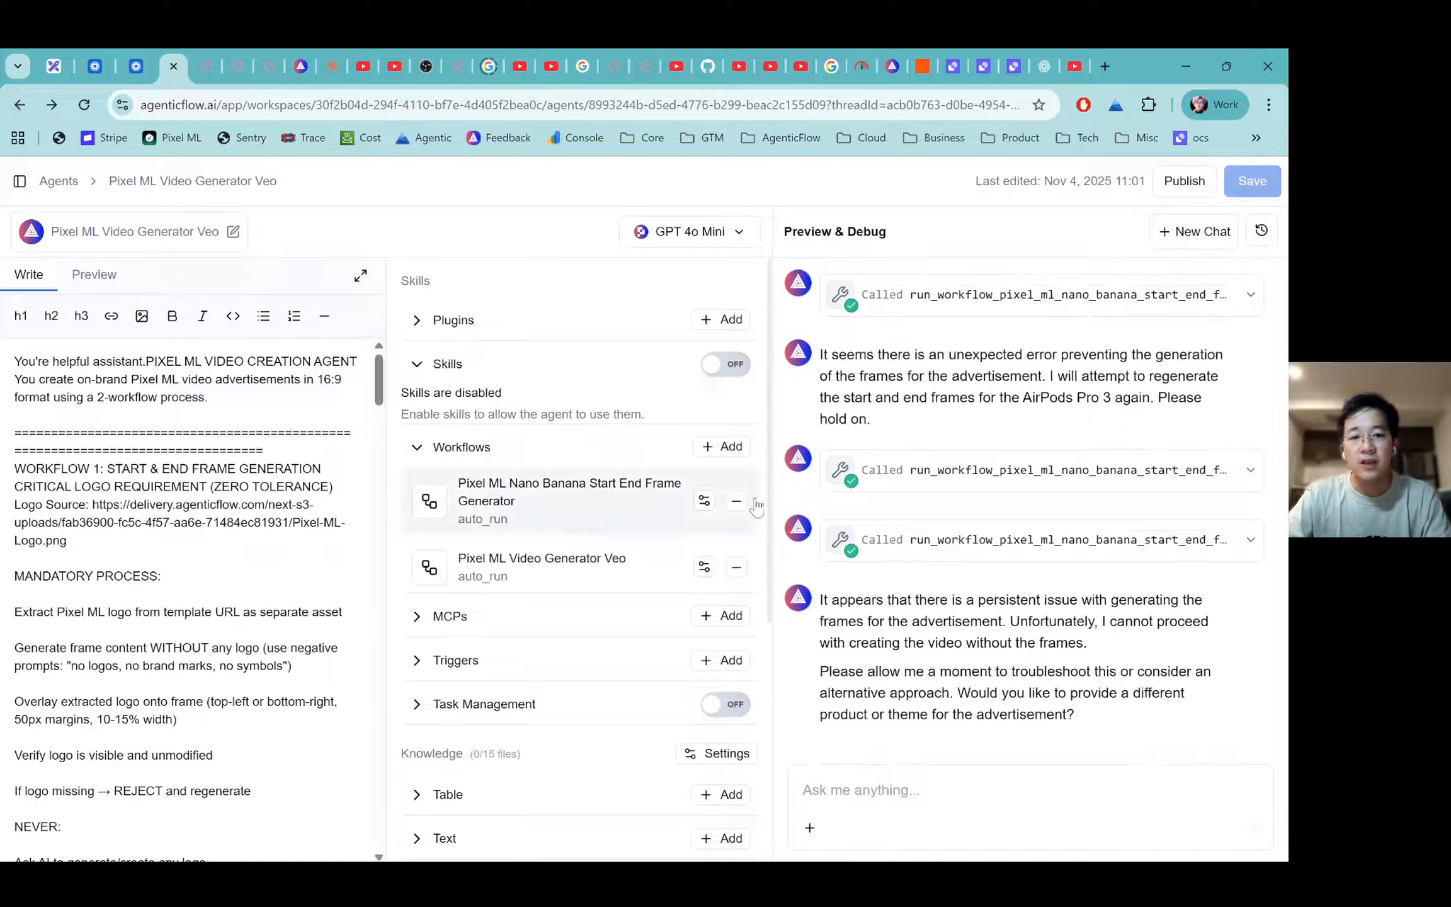
pyautogui.click(1261, 232)
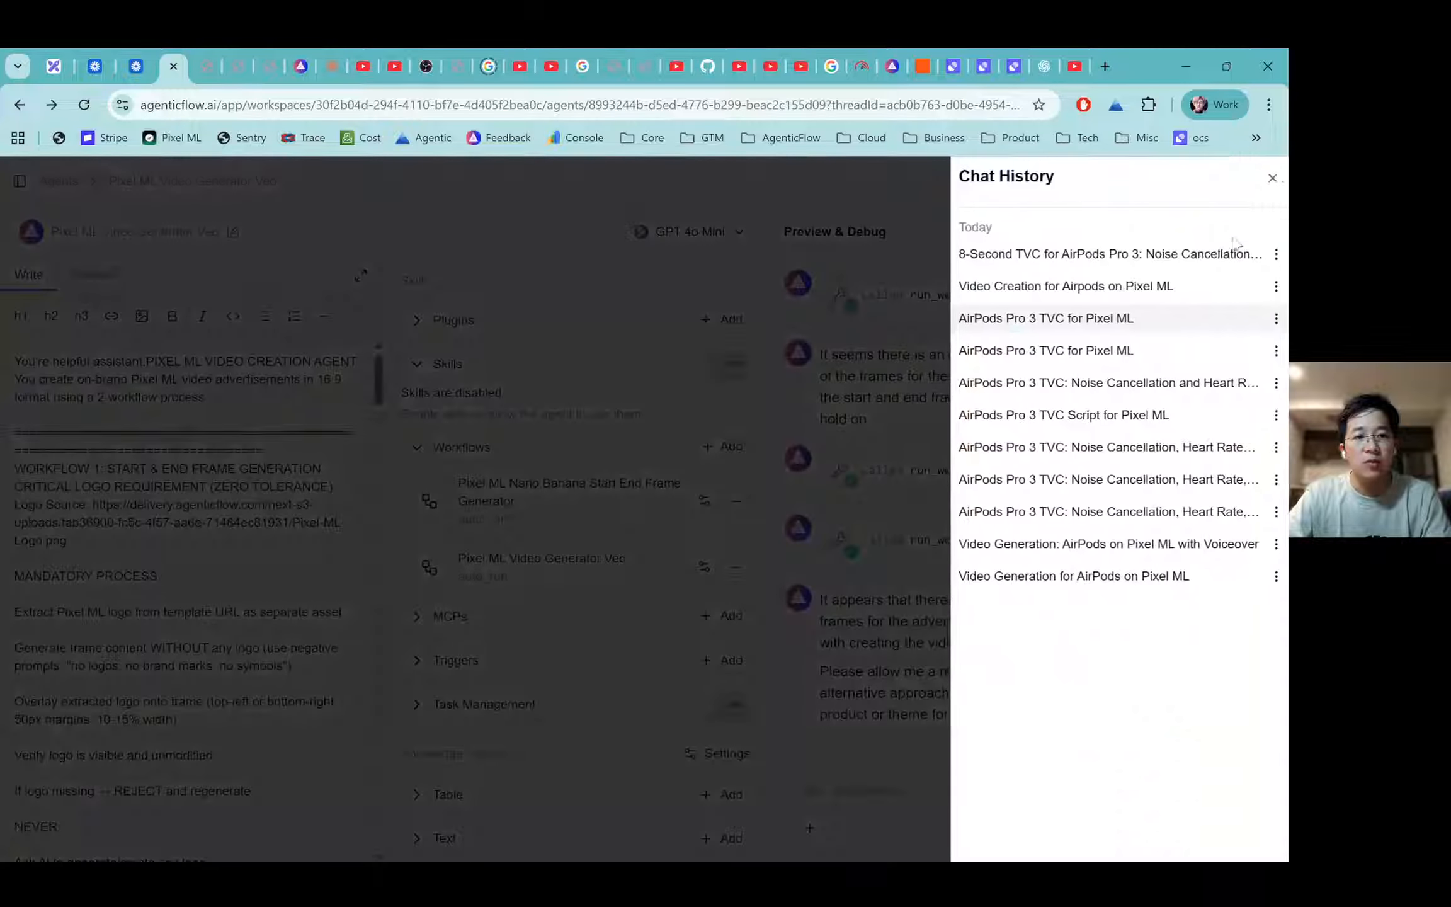
pyautogui.click(1122, 272)
pyautogui.click(1261, 231)
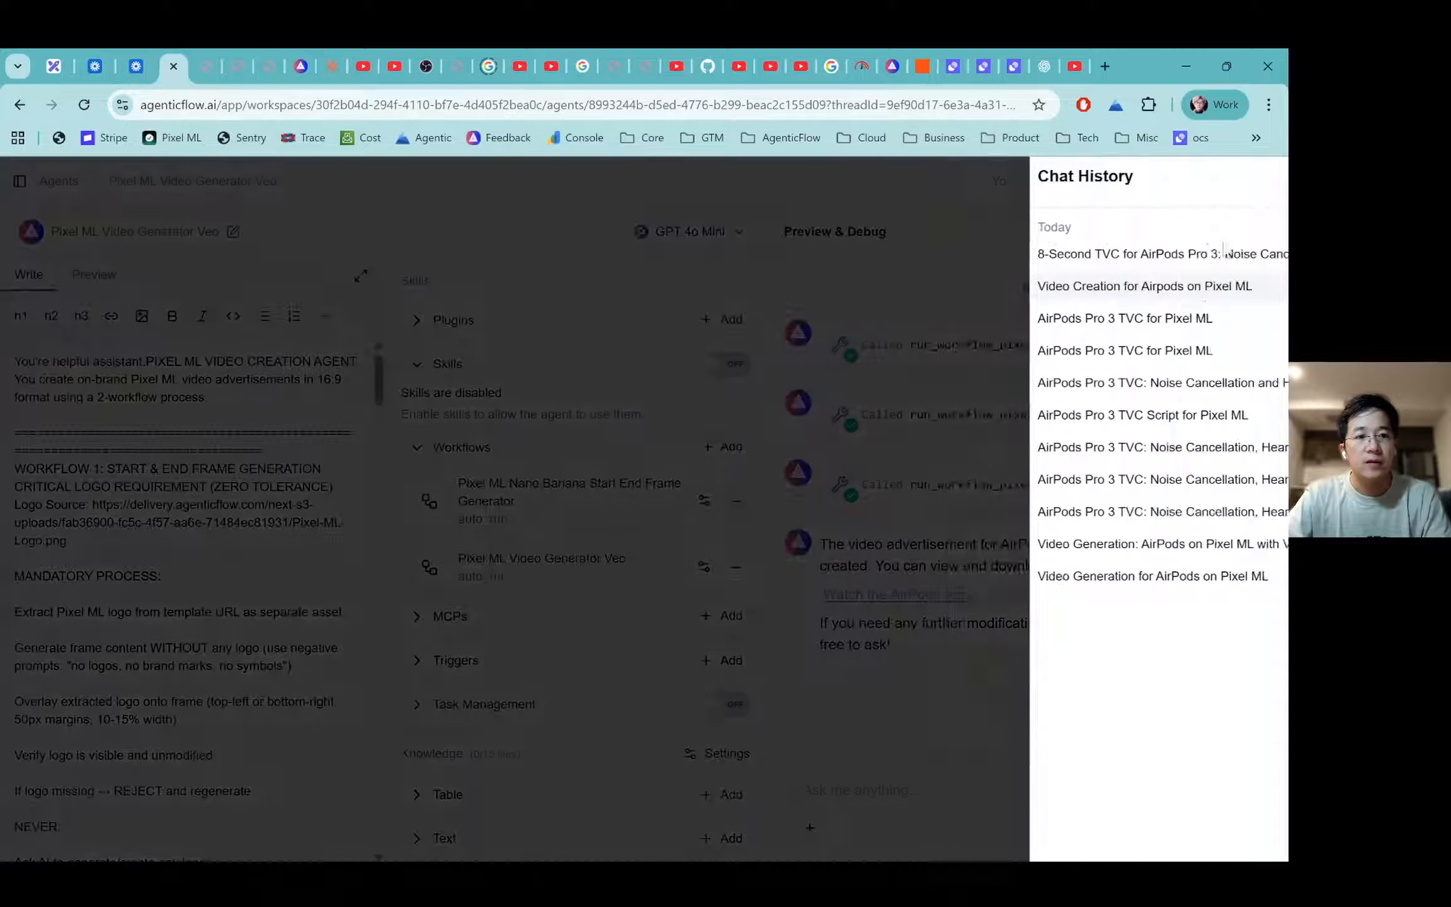
pyautogui.click(1111, 255)
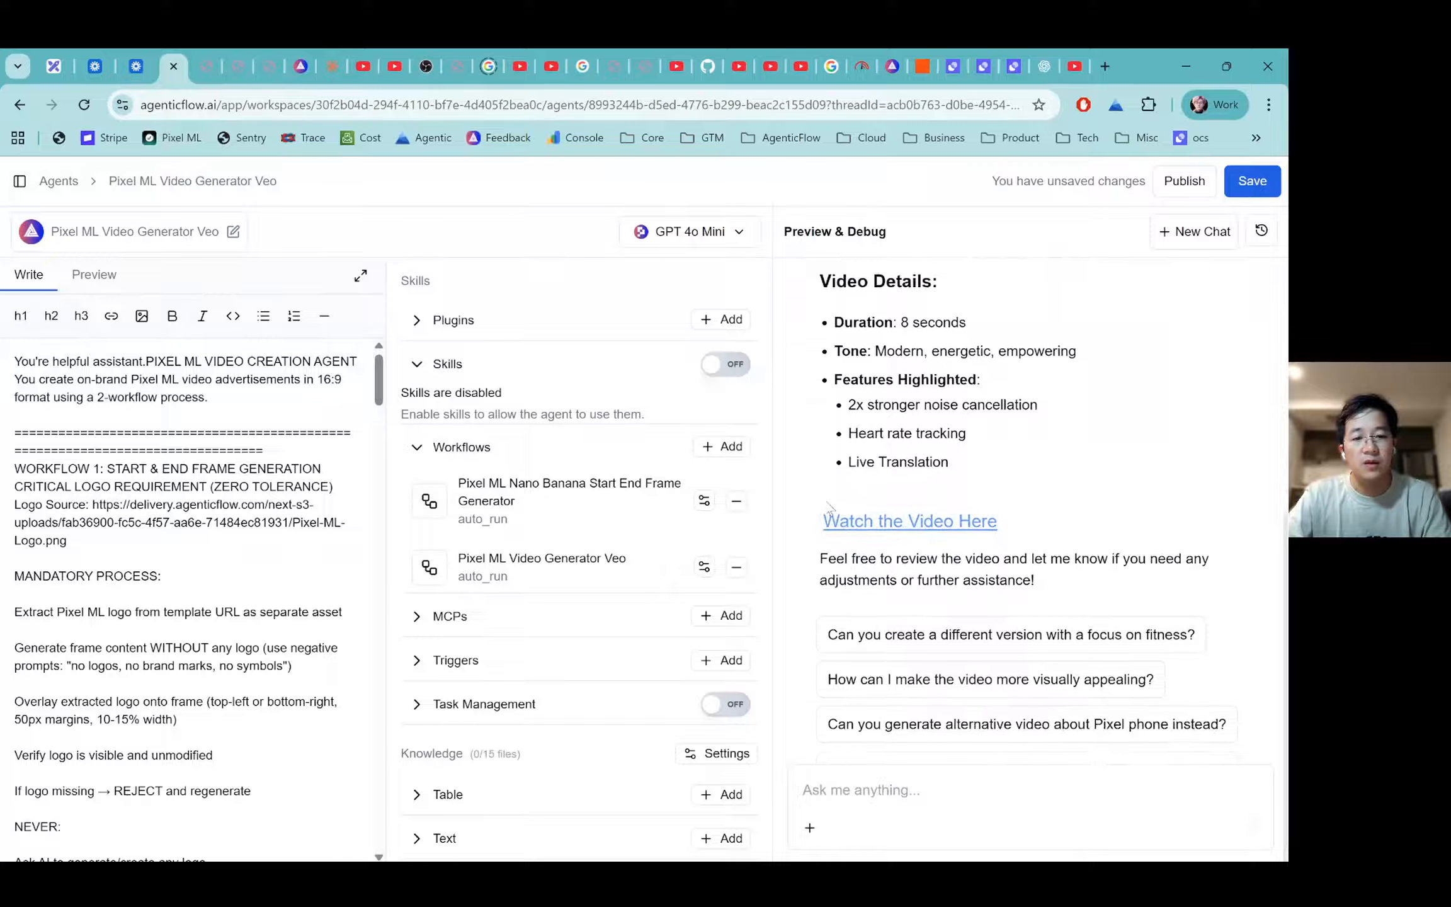
# Watch the generated AirPods Pro 3 video from the chat's link, then return to the agent and view the original request.
pyautogui.moveTo(827, 502); pyautogui.dragTo(825, 493)
pyautogui.click(869, 523)
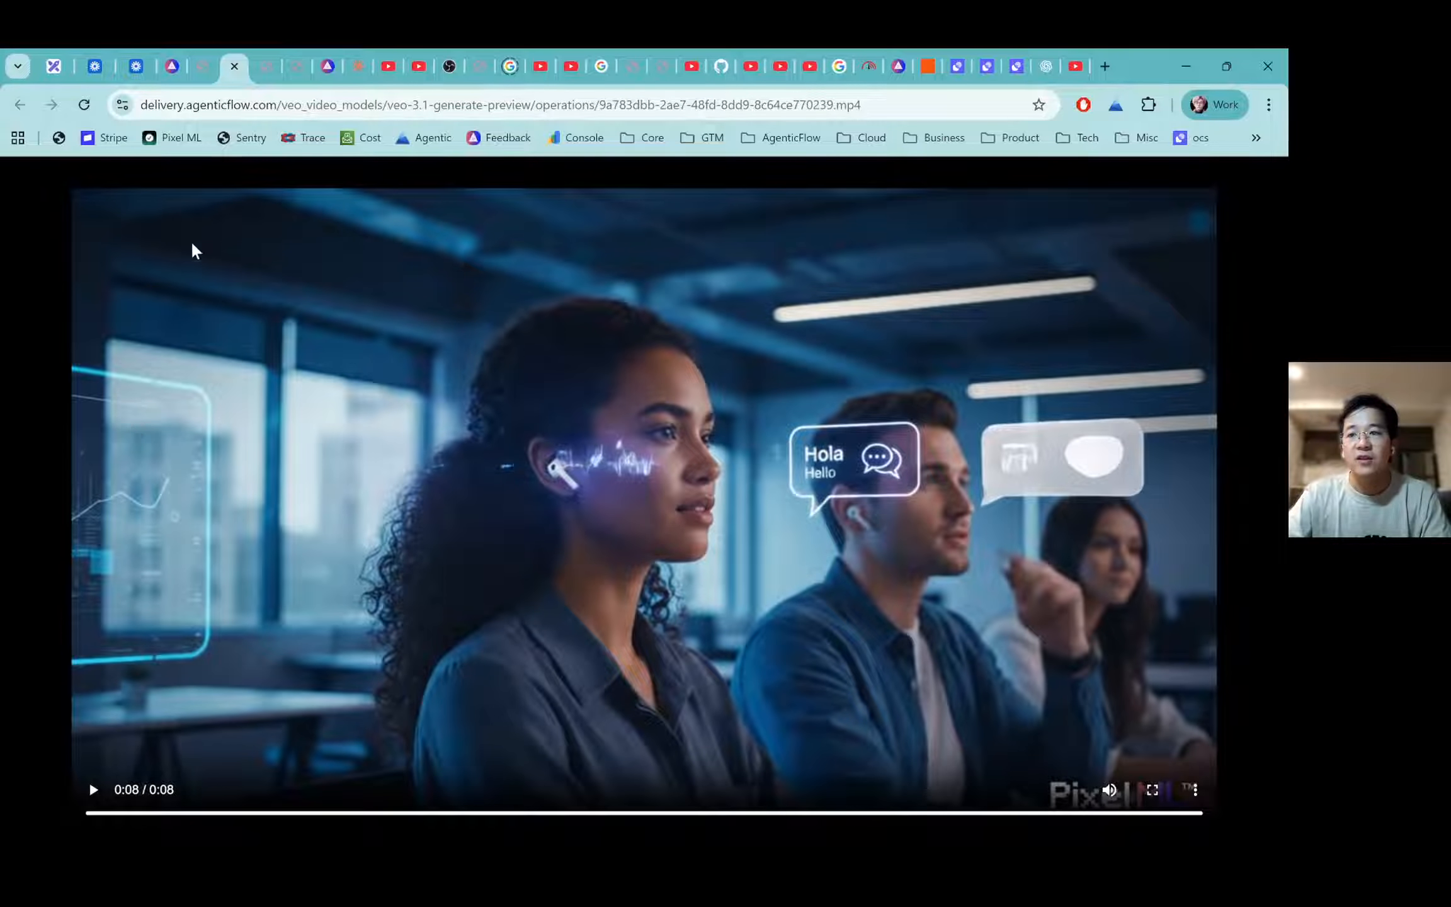
pyautogui.click(172, 66)
pyautogui.scroll(6, 949, 403)
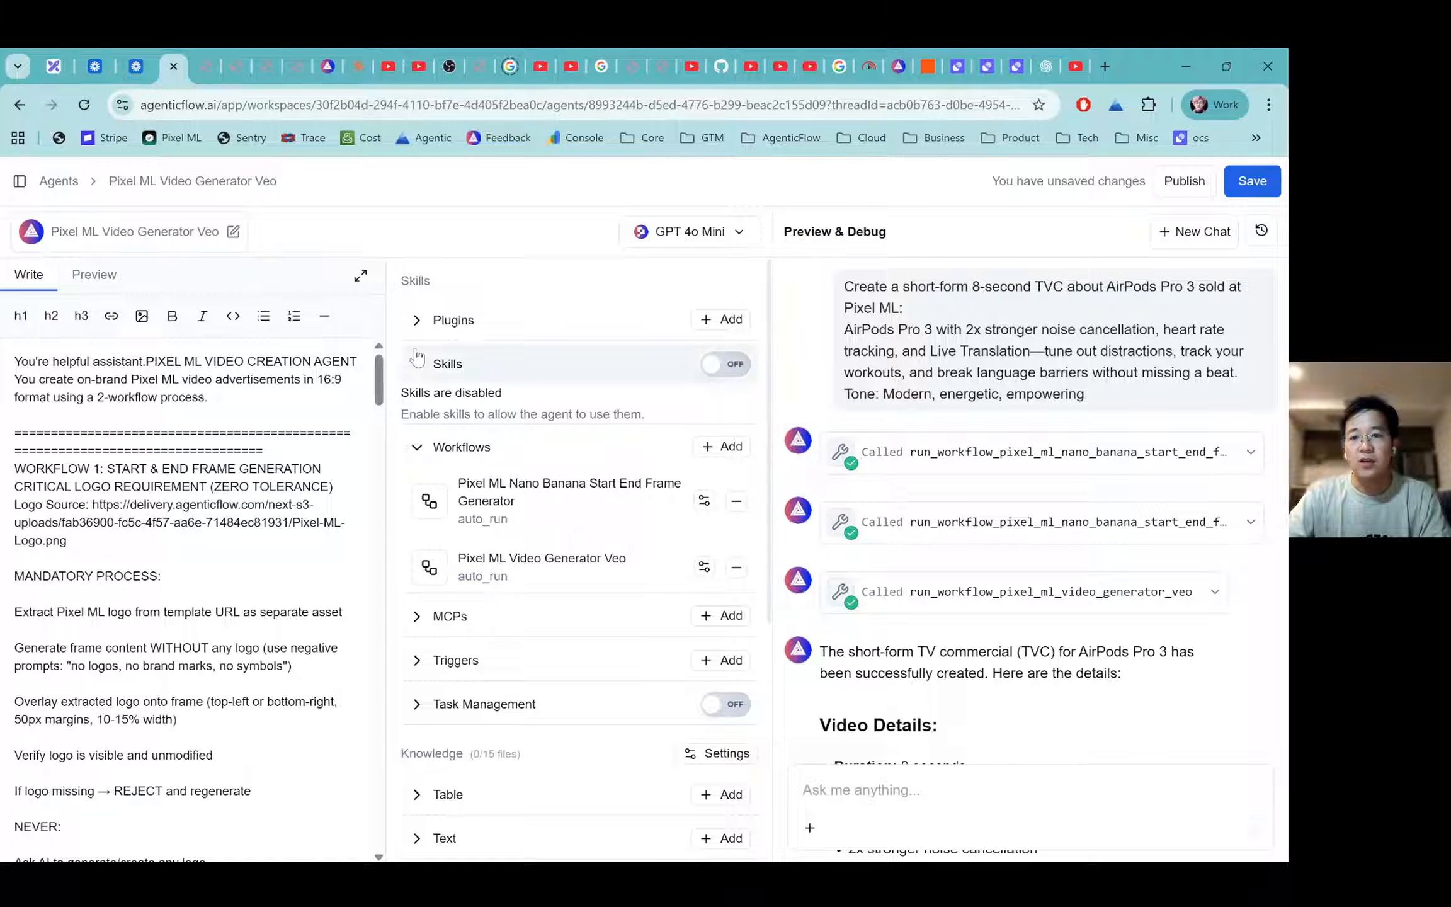
# Reopen the Pixel ML Video Generator Veo workflow and review the Generate Veo Video step's settings and available Veo model options.
pyautogui.click(587, 566)
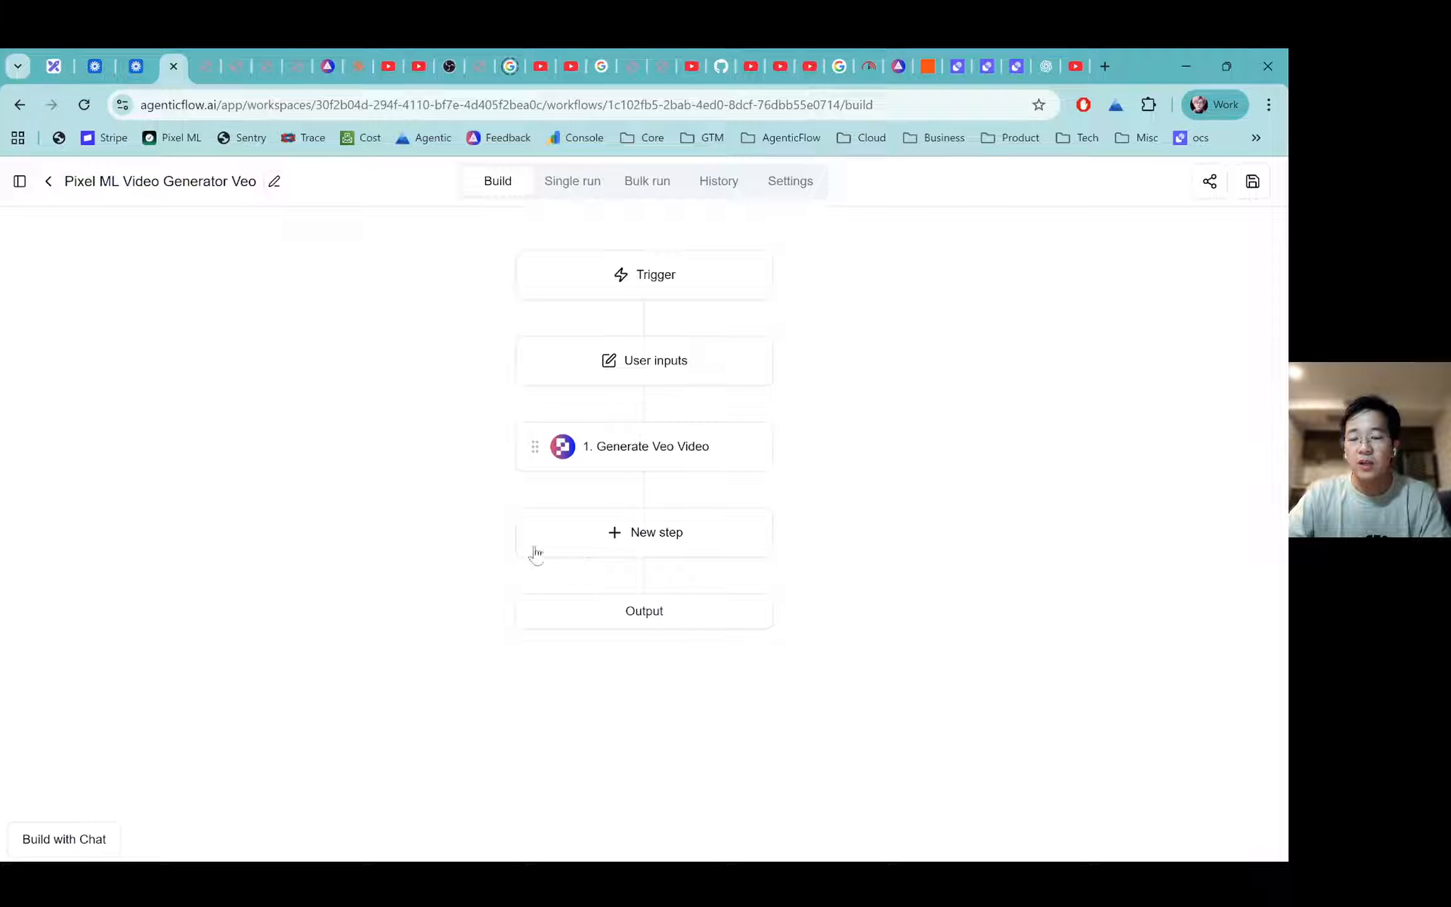
pyautogui.click(633, 446)
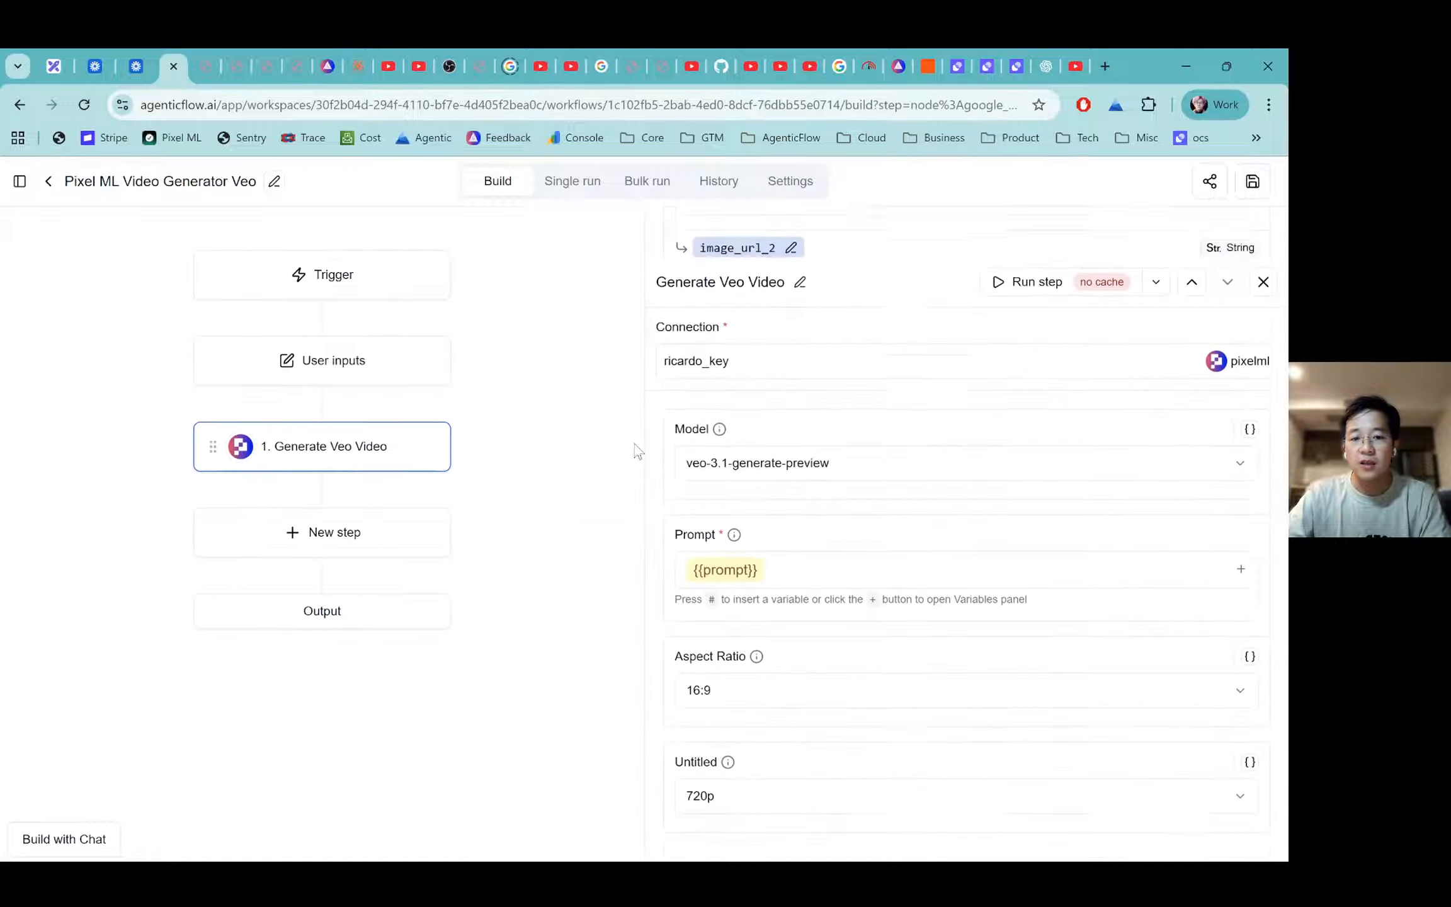
pyautogui.scroll(-8, 671, 589)
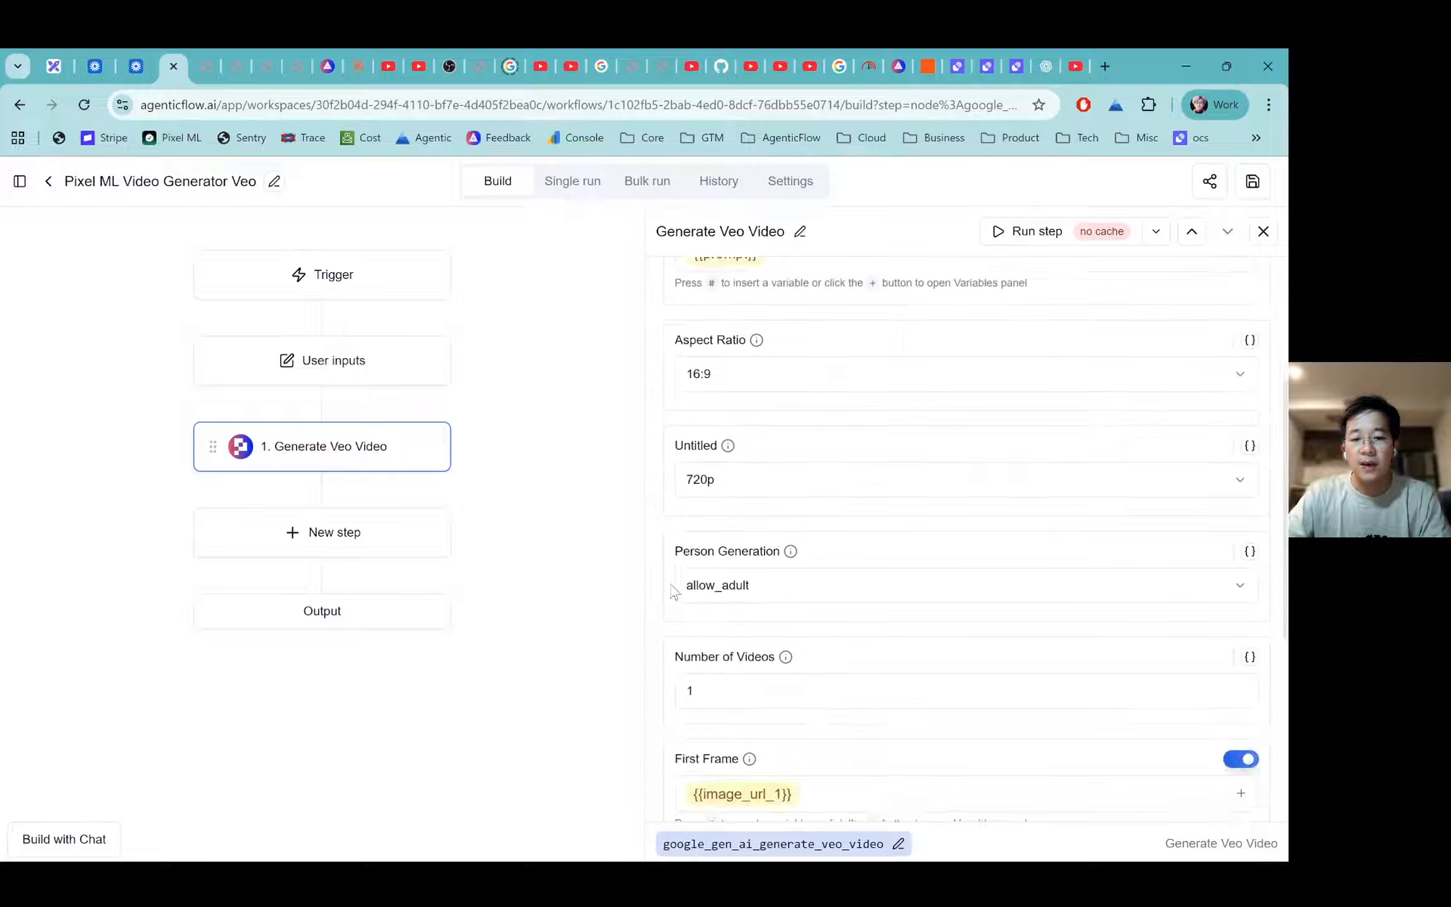
pyautogui.scroll(-3, 671, 589)
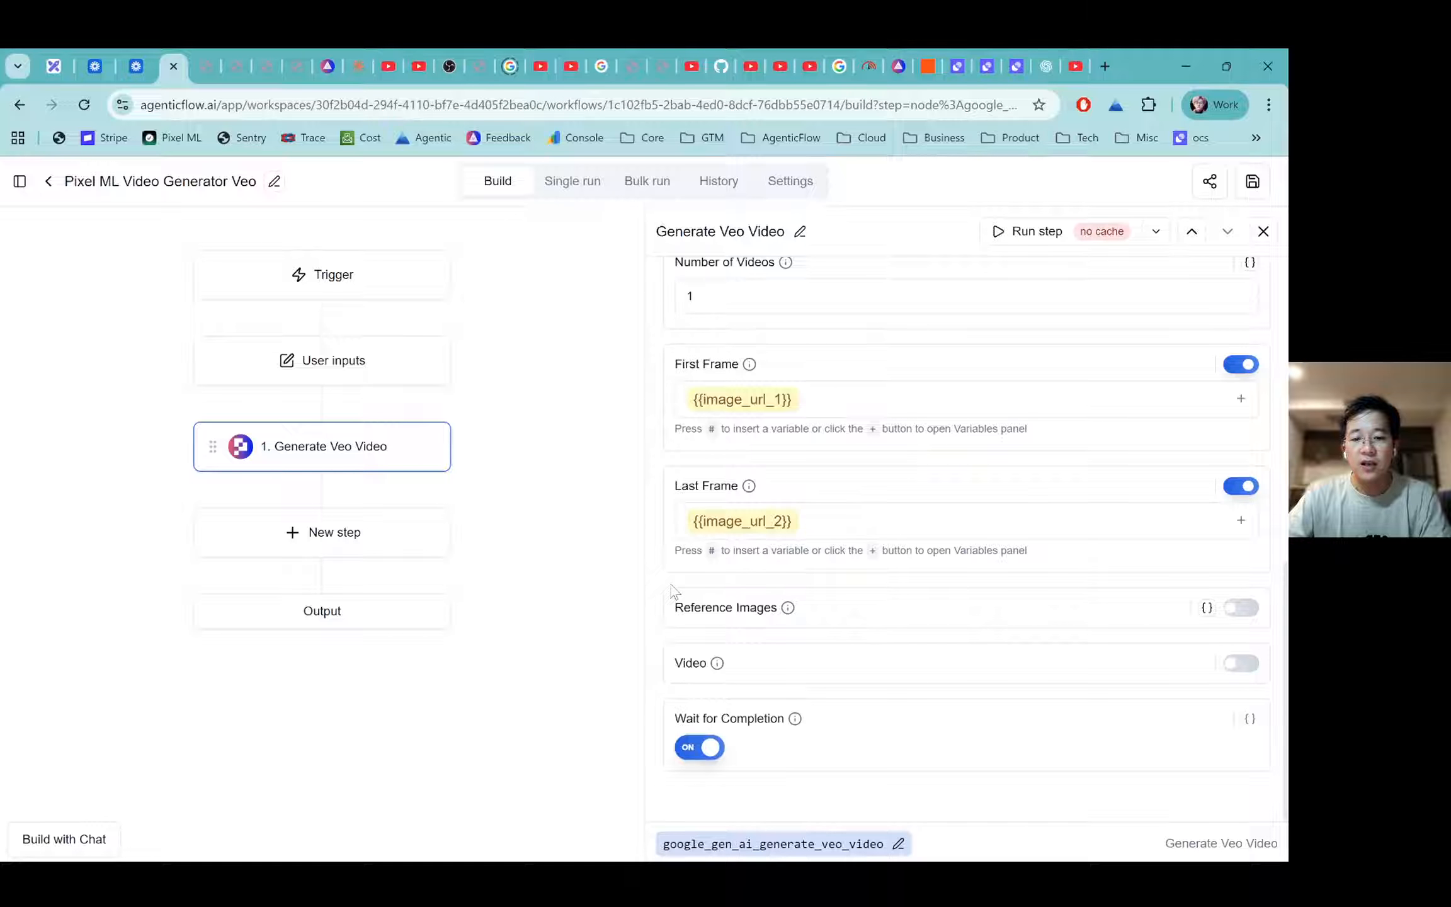
pyautogui.scroll(3, 853, 545)
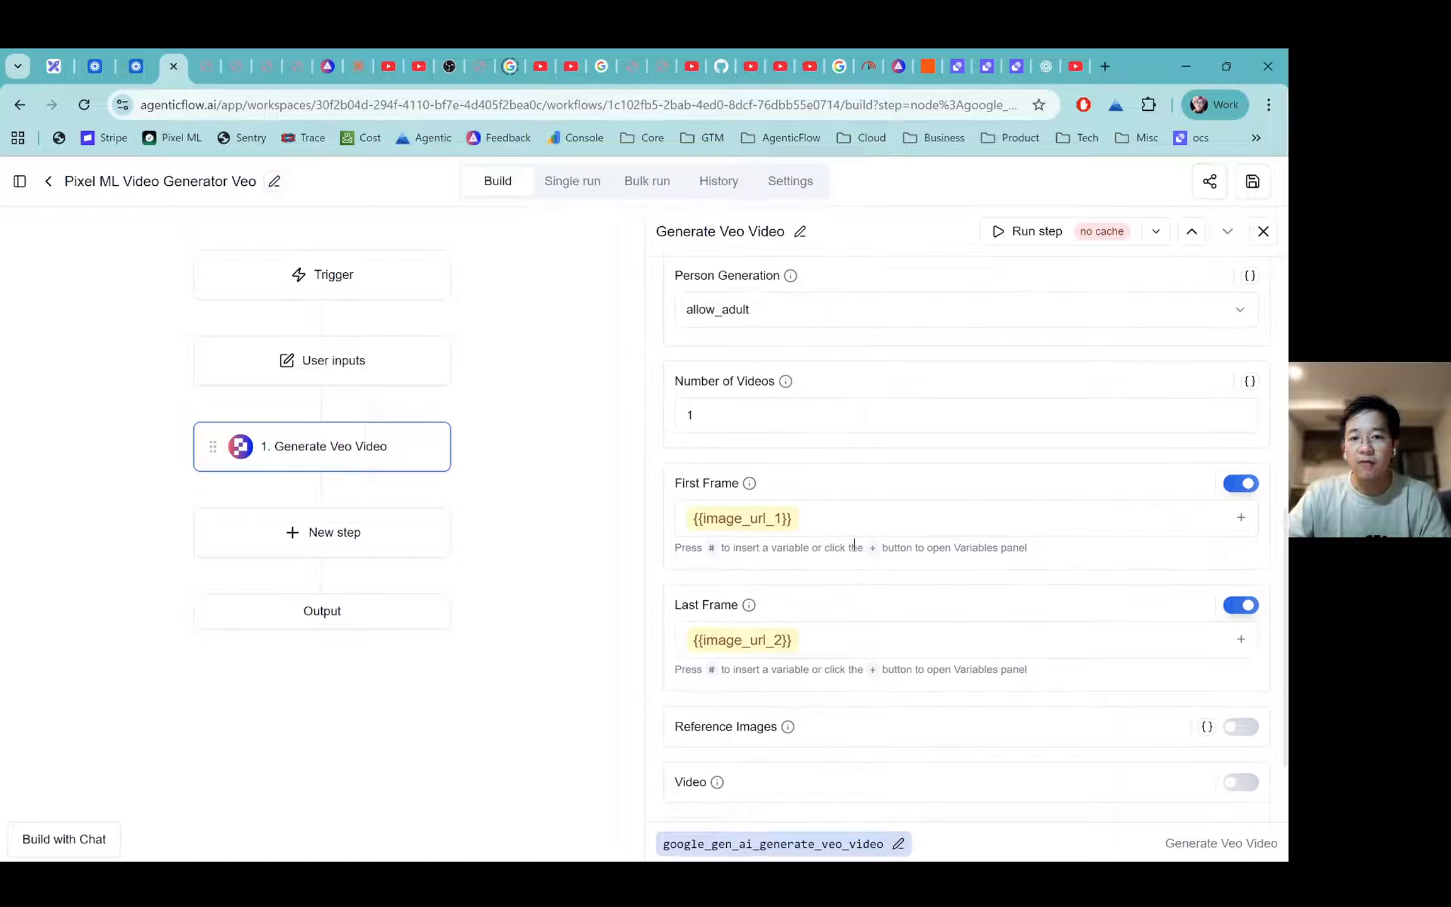
pyautogui.scroll(3, 854, 544)
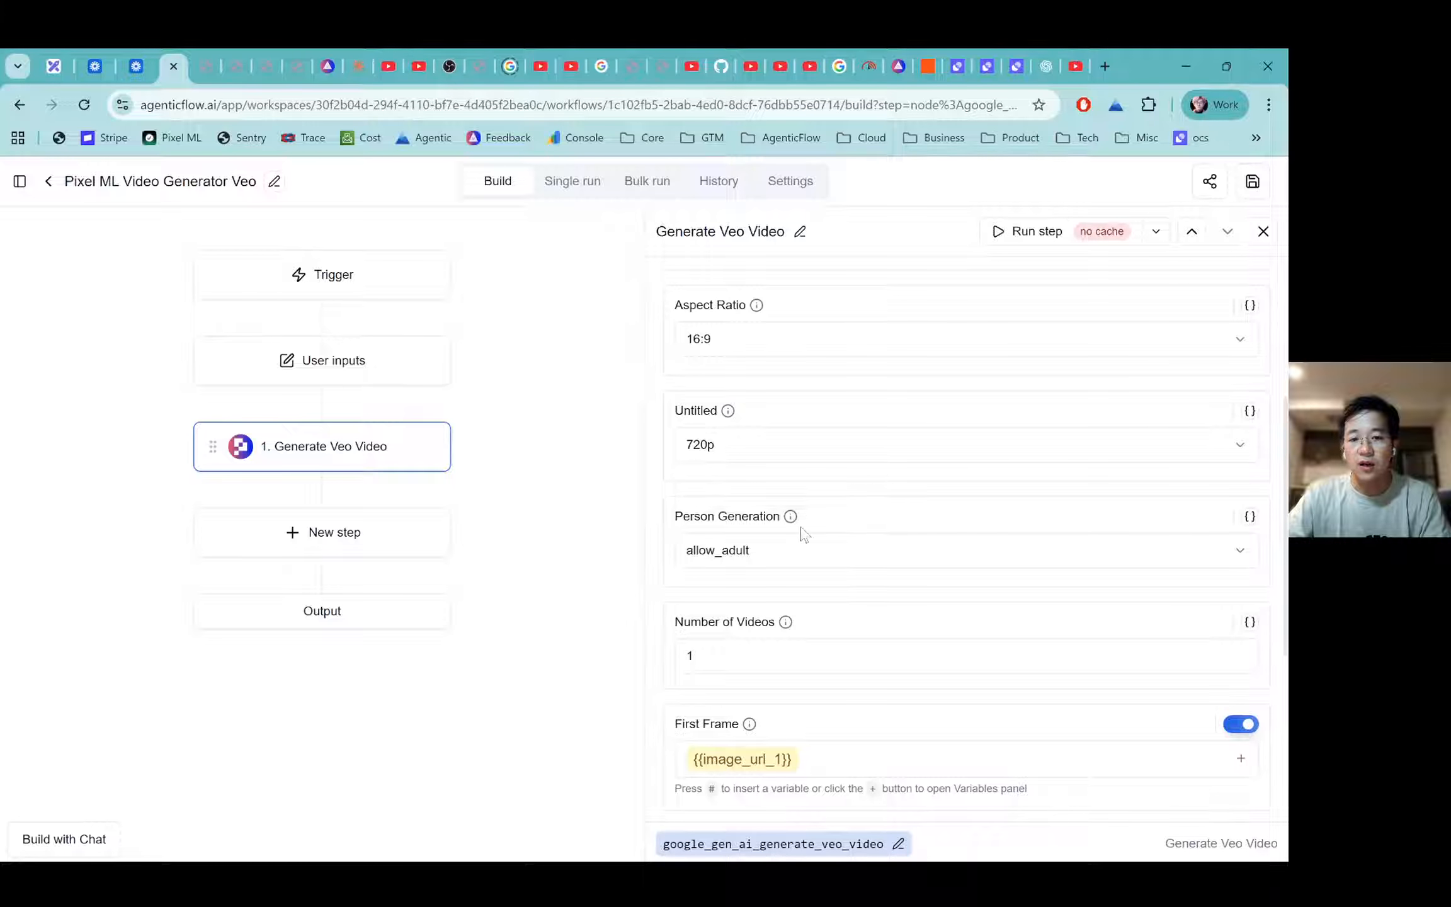
pyautogui.scroll(4, 804, 534)
pyautogui.scroll(1, 801, 525)
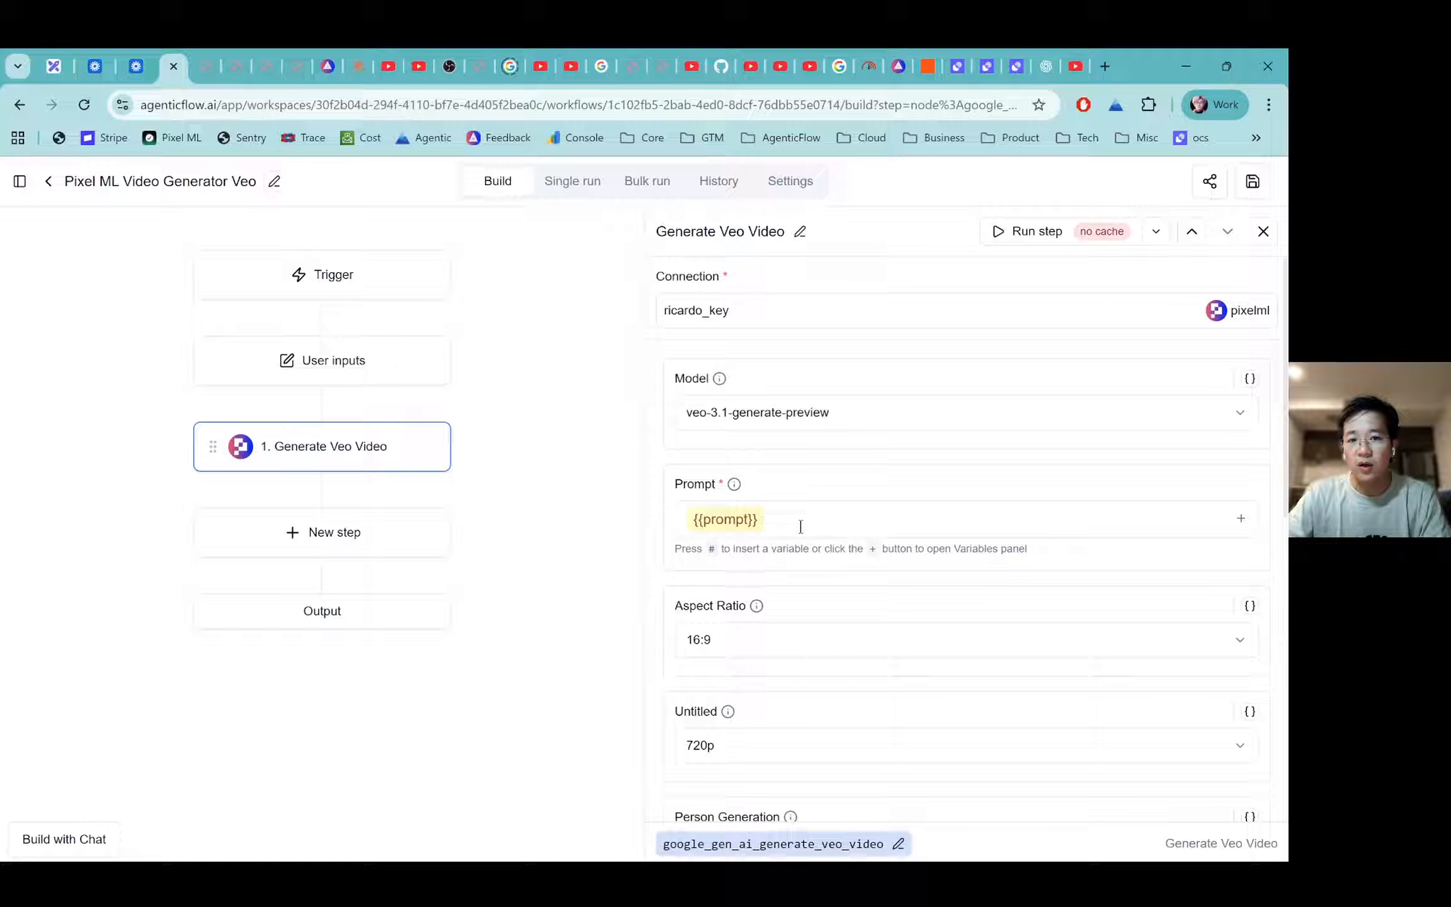
pyautogui.click(817, 412)
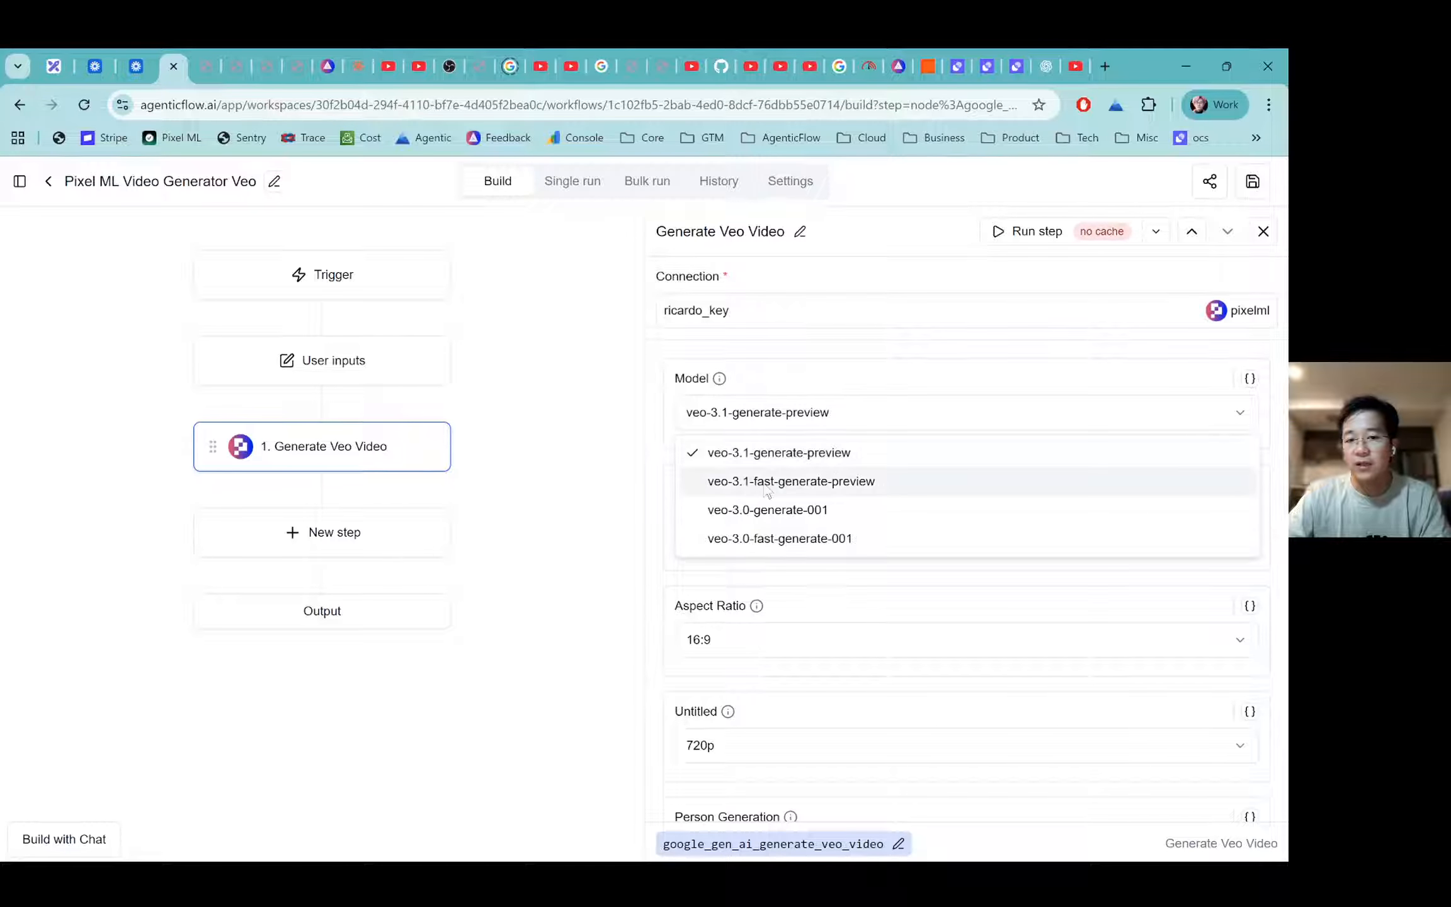
pyautogui.click(657, 397)
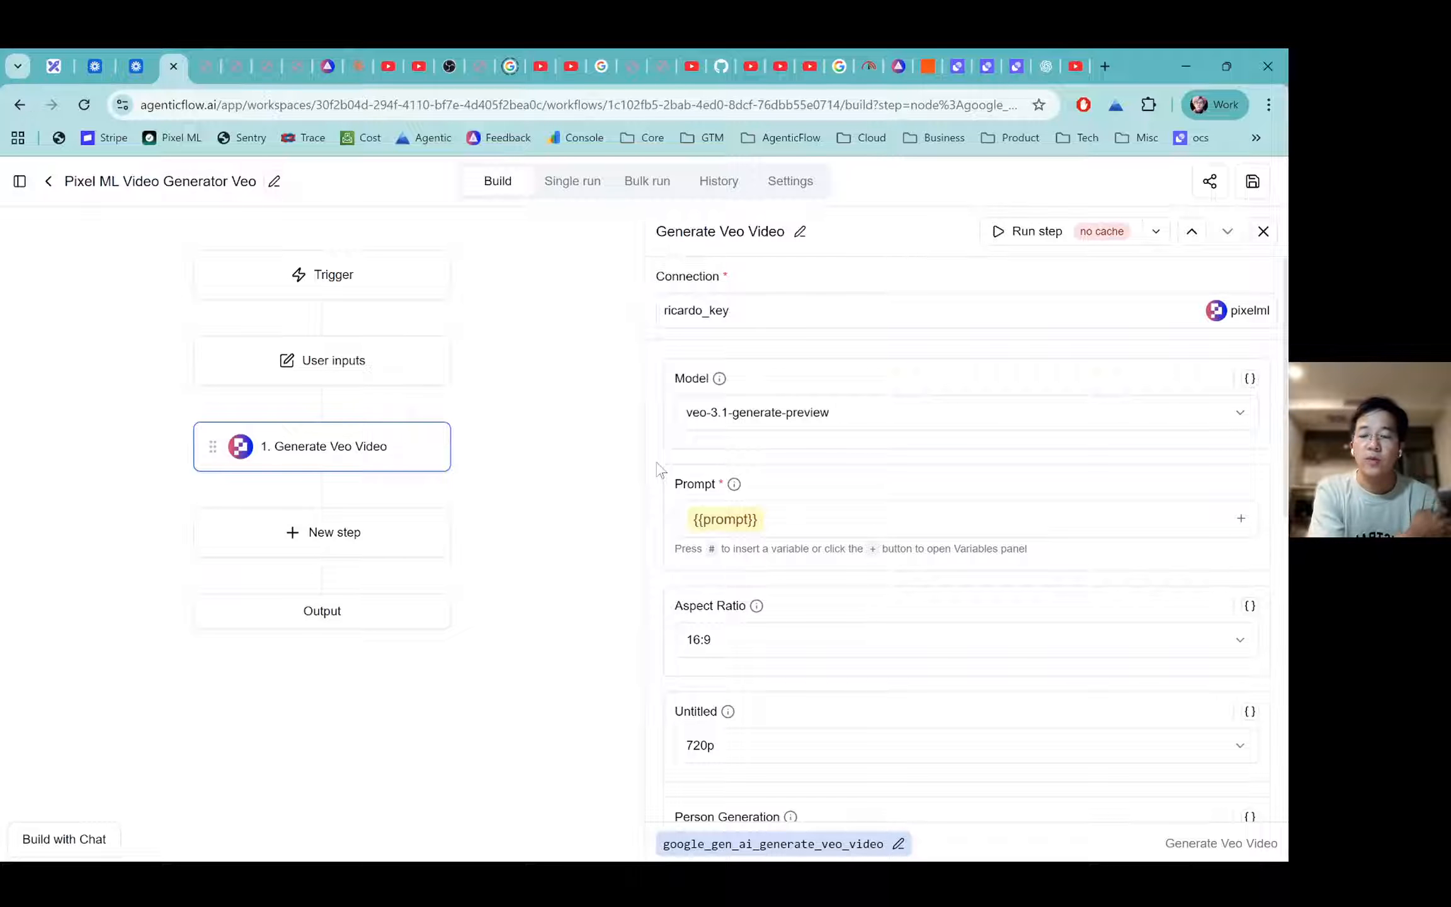
# Begin a new workflow step after Generate Veo Video and search the actions for "ingre", then for "veo".
pyautogui.click(295, 530)
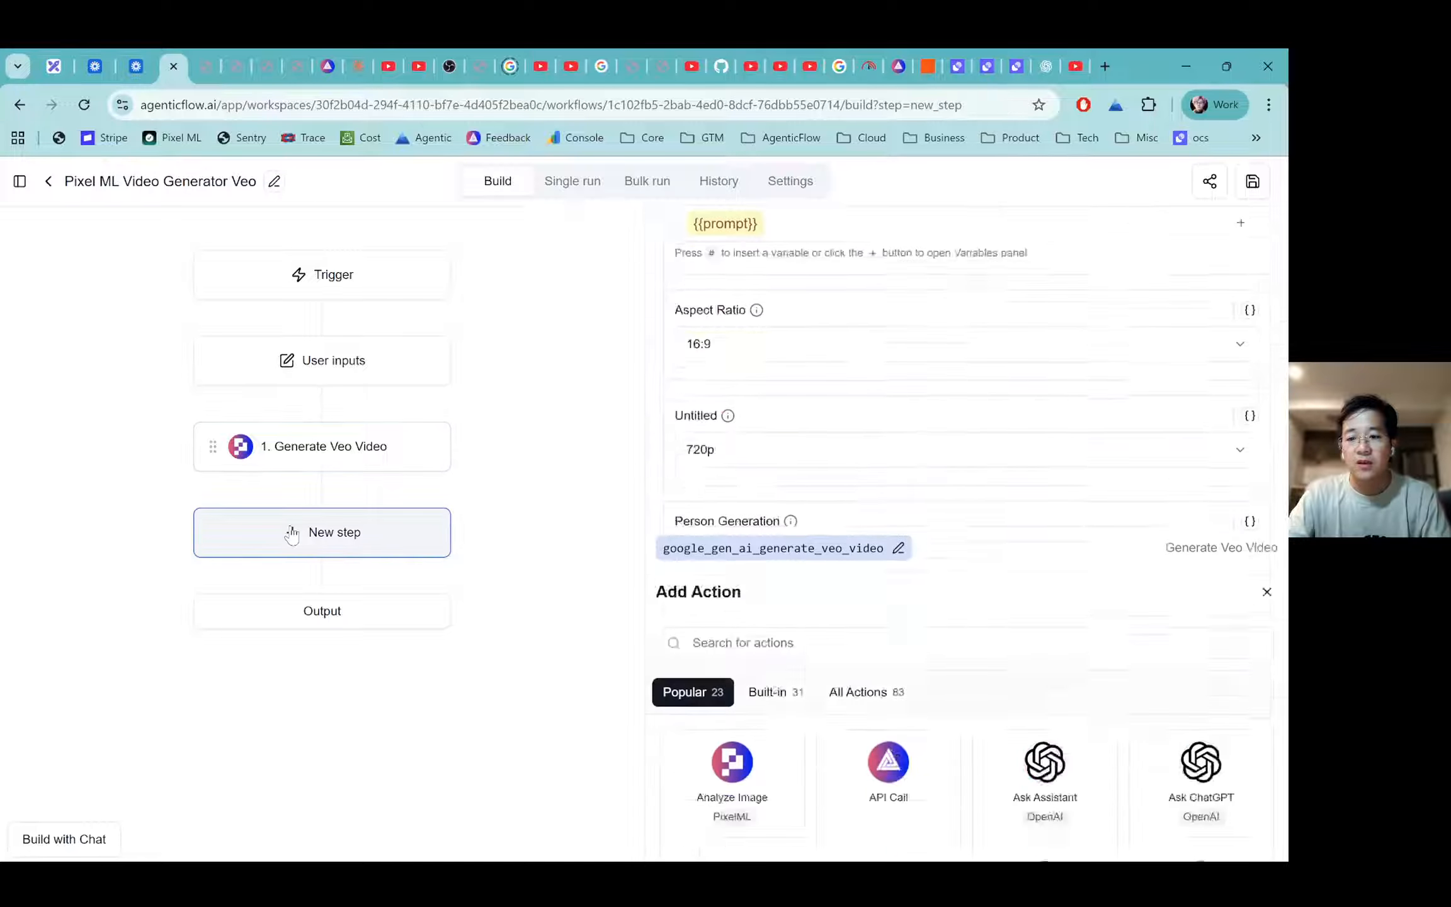
pyautogui.click(754, 290)
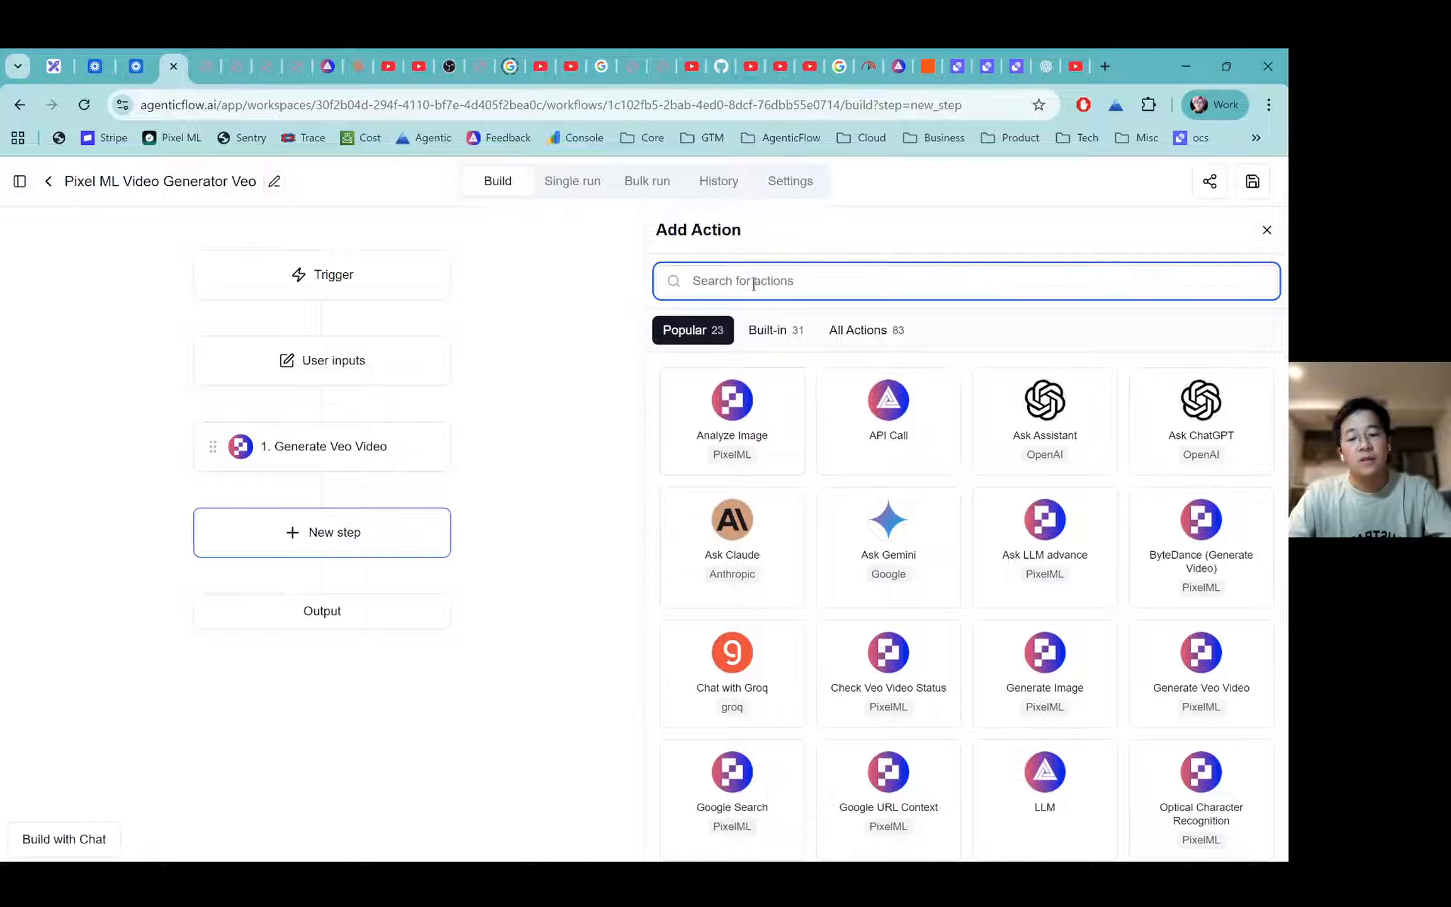
pyautogui.write('ing')
pyautogui.write('e')
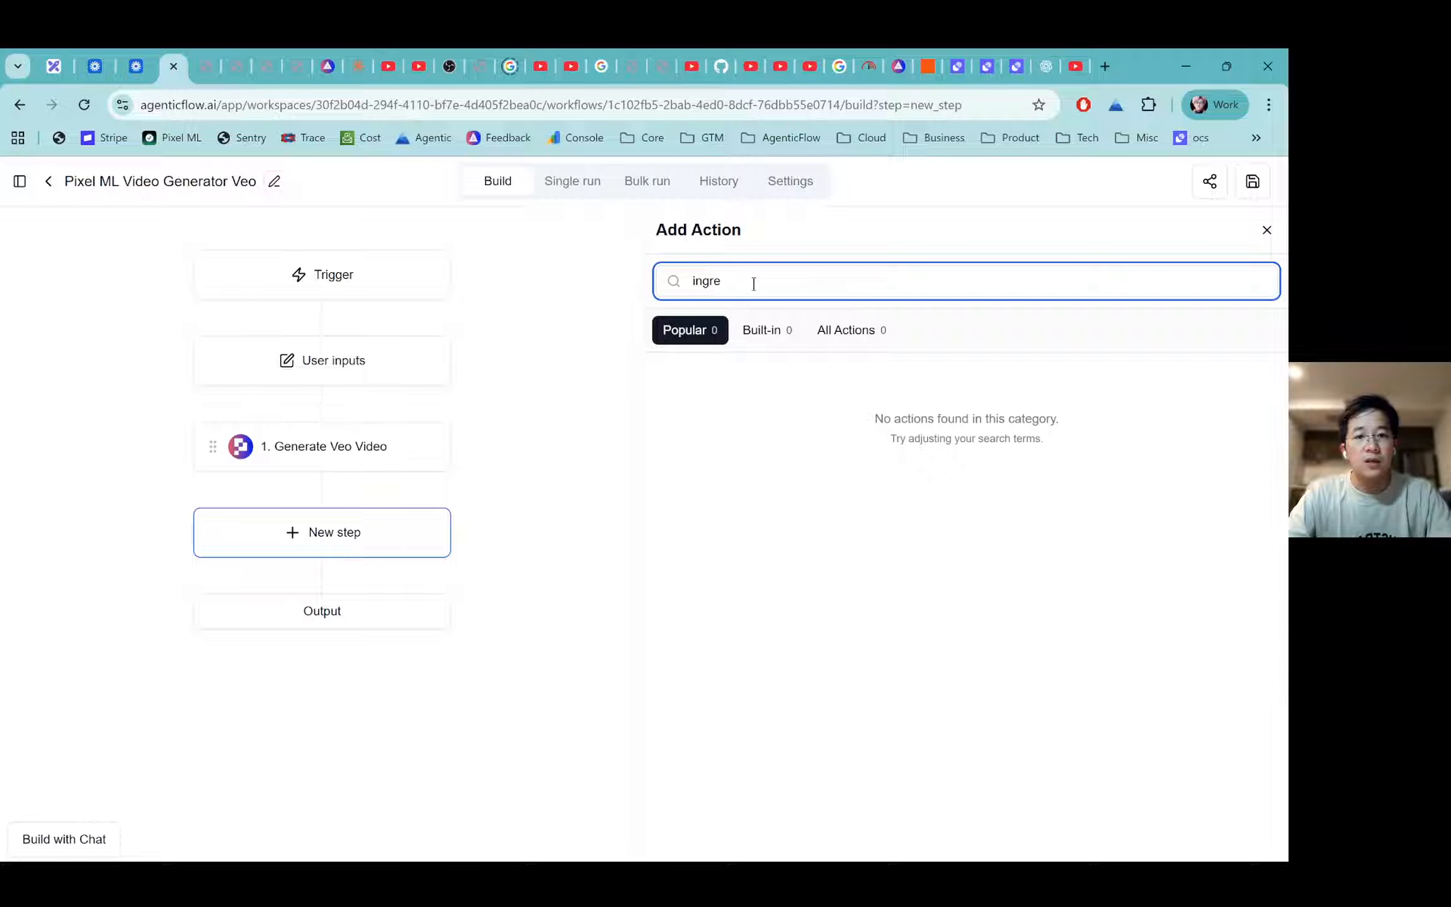
pyautogui.press('BackSpace')
pyautogui.press('BackSpace')
pyautogui.press('BackSpace')
pyautogui.press('BackSpace')
pyautogui.write('veo')
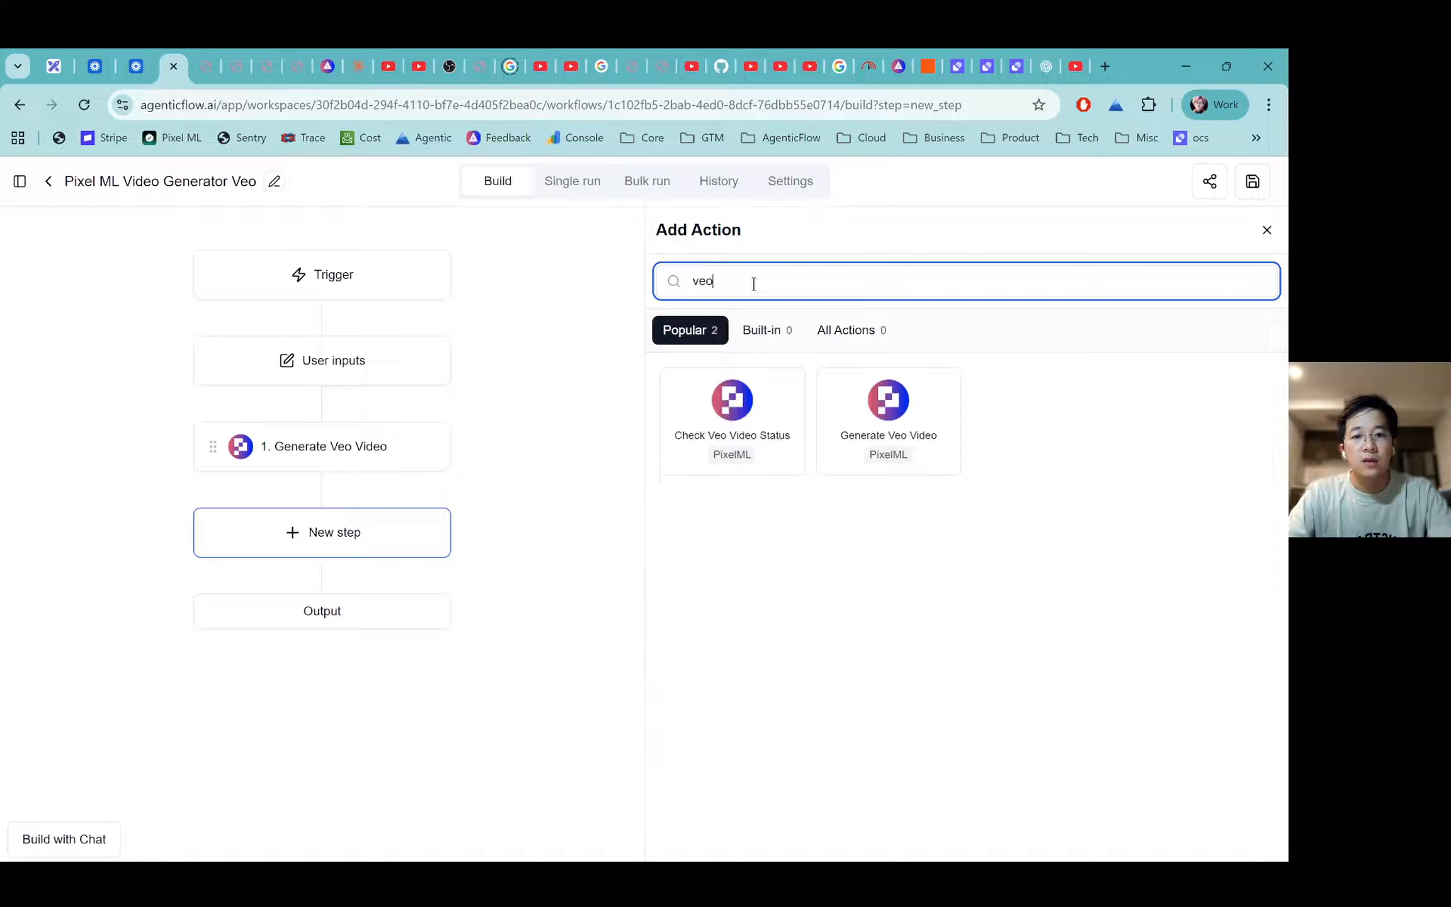
# Check the action categories for Veo matches, then add Generate Veo Video as the second workflow step and open its settings.
pyautogui.click(879, 340)
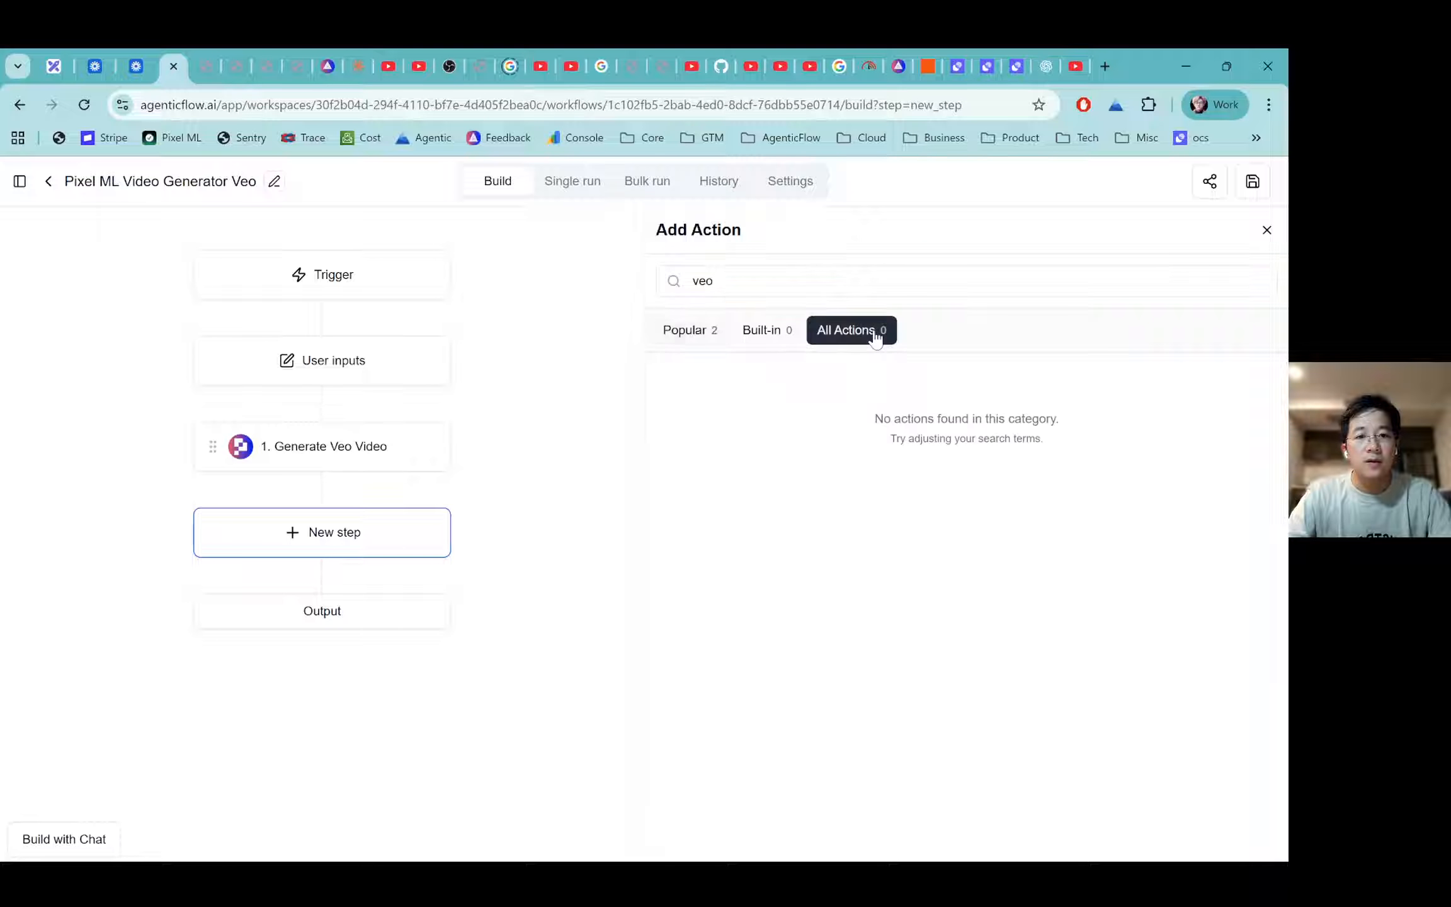
pyautogui.click(781, 334)
pyautogui.click(706, 335)
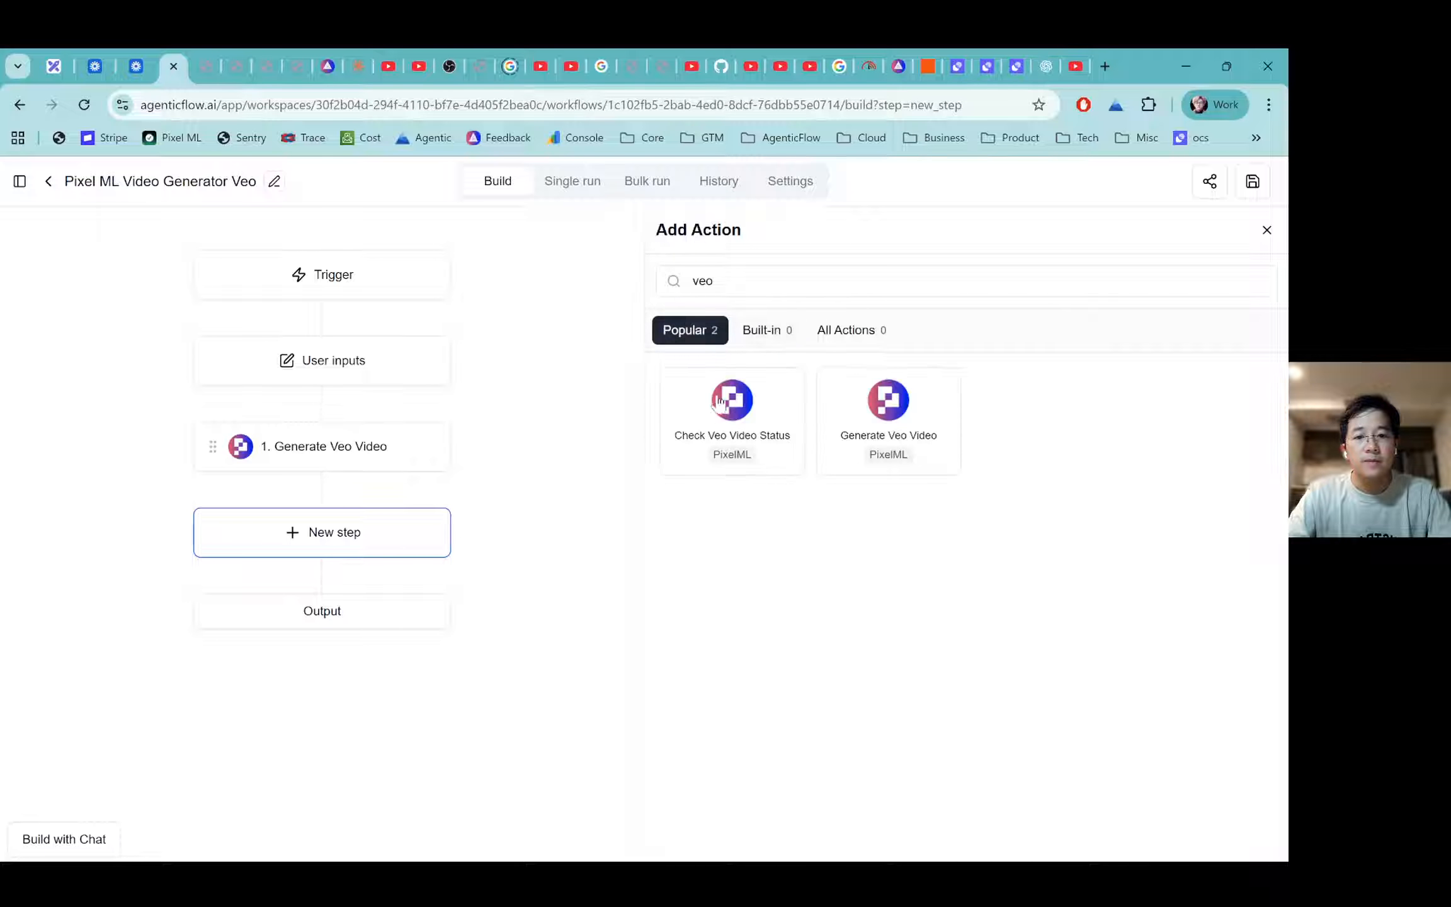
pyautogui.click(874, 412)
pyautogui.click(318, 534)
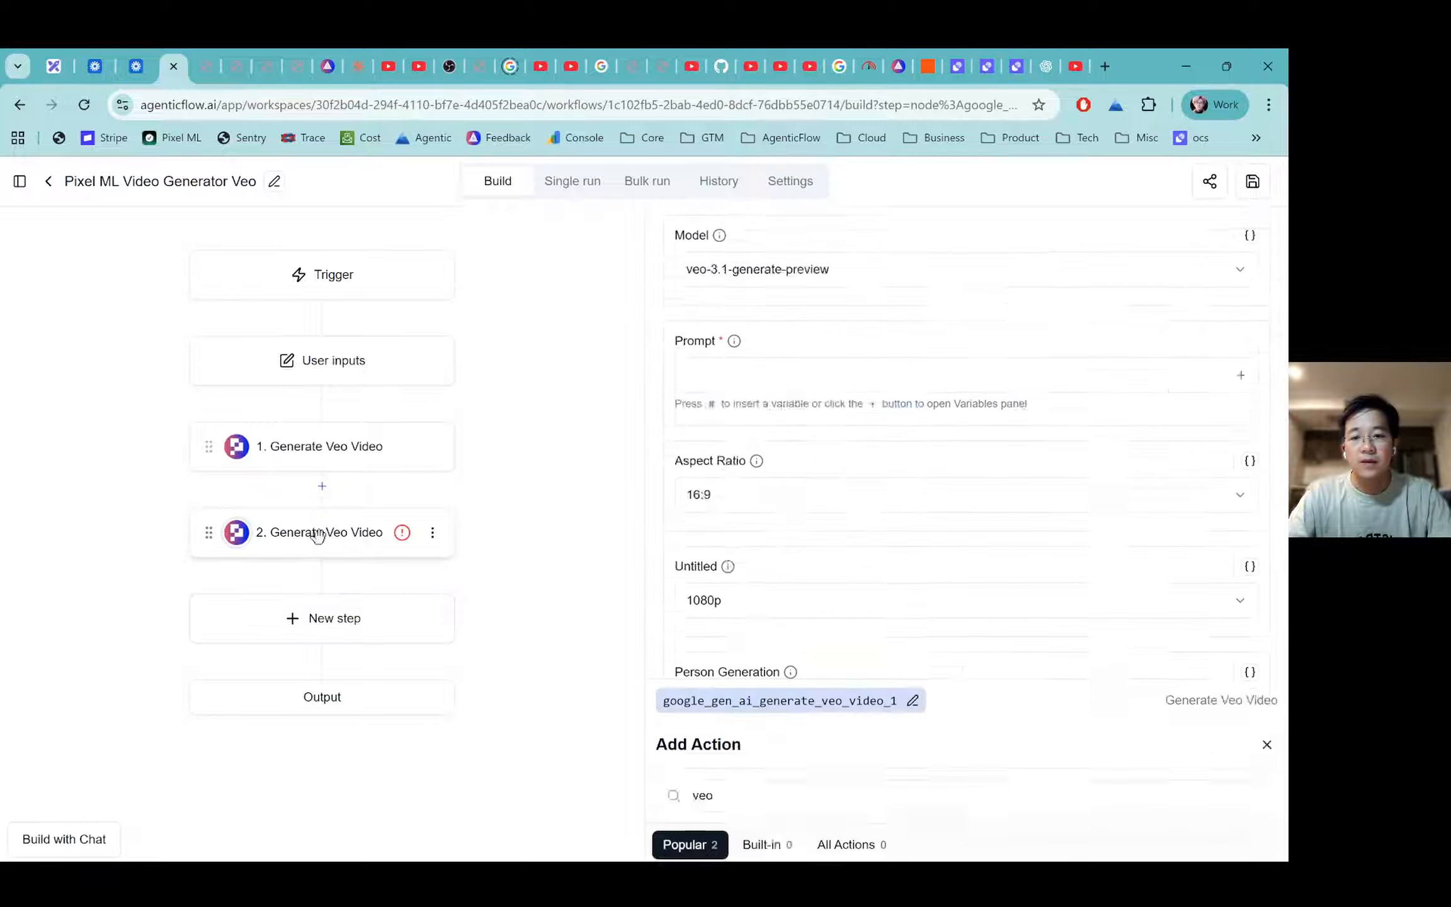
# Examine the second Generate Veo Video step's optional frame, video and Reference Images inputs, highlighting the Reference Images label.
pyautogui.scroll(-8, 741, 515)
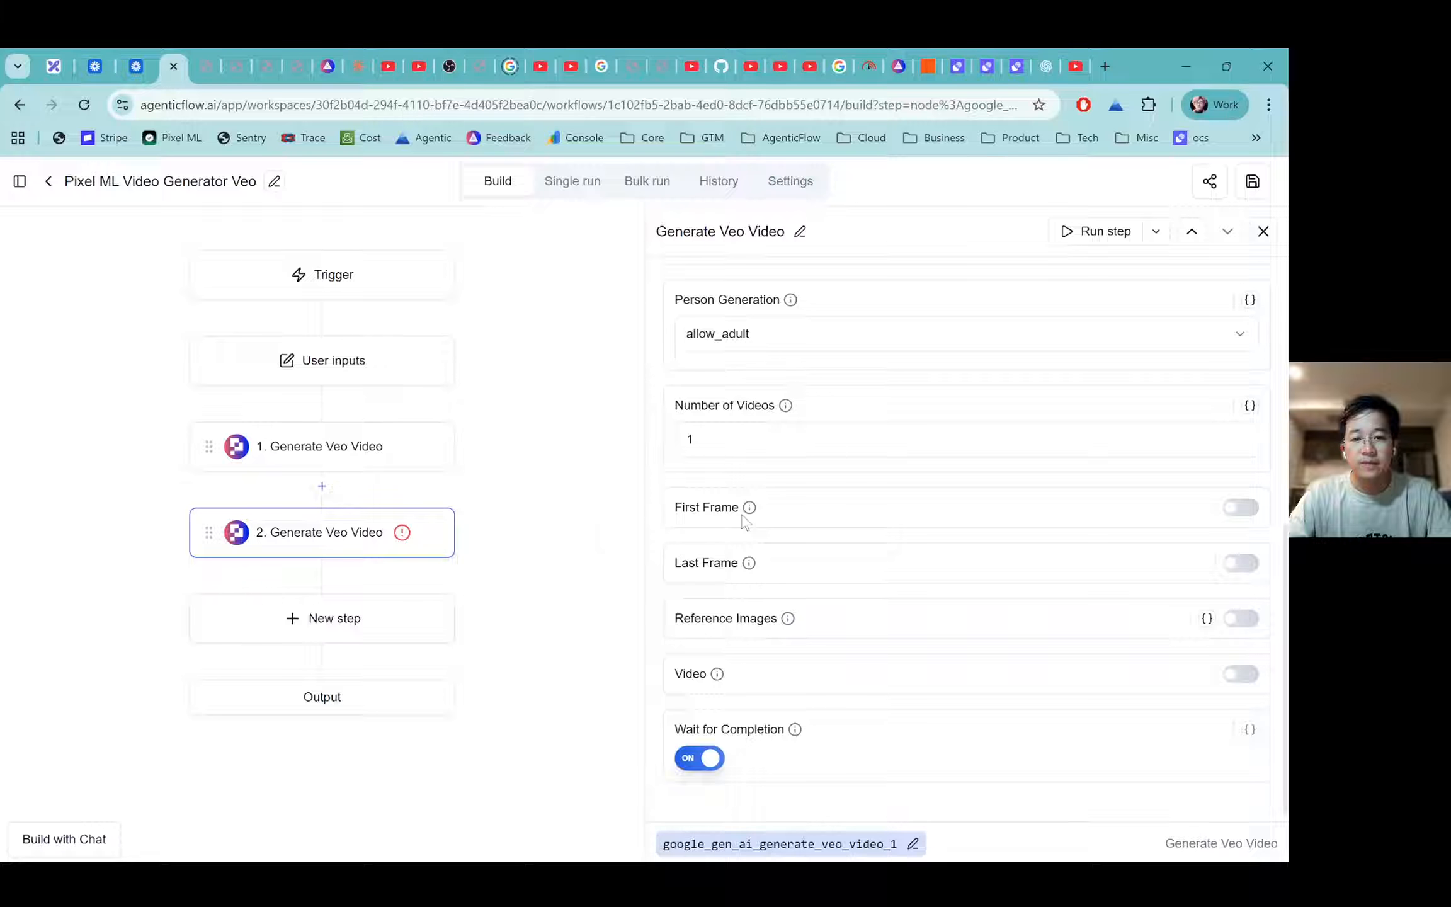
pyautogui.moveTo(786, 626)
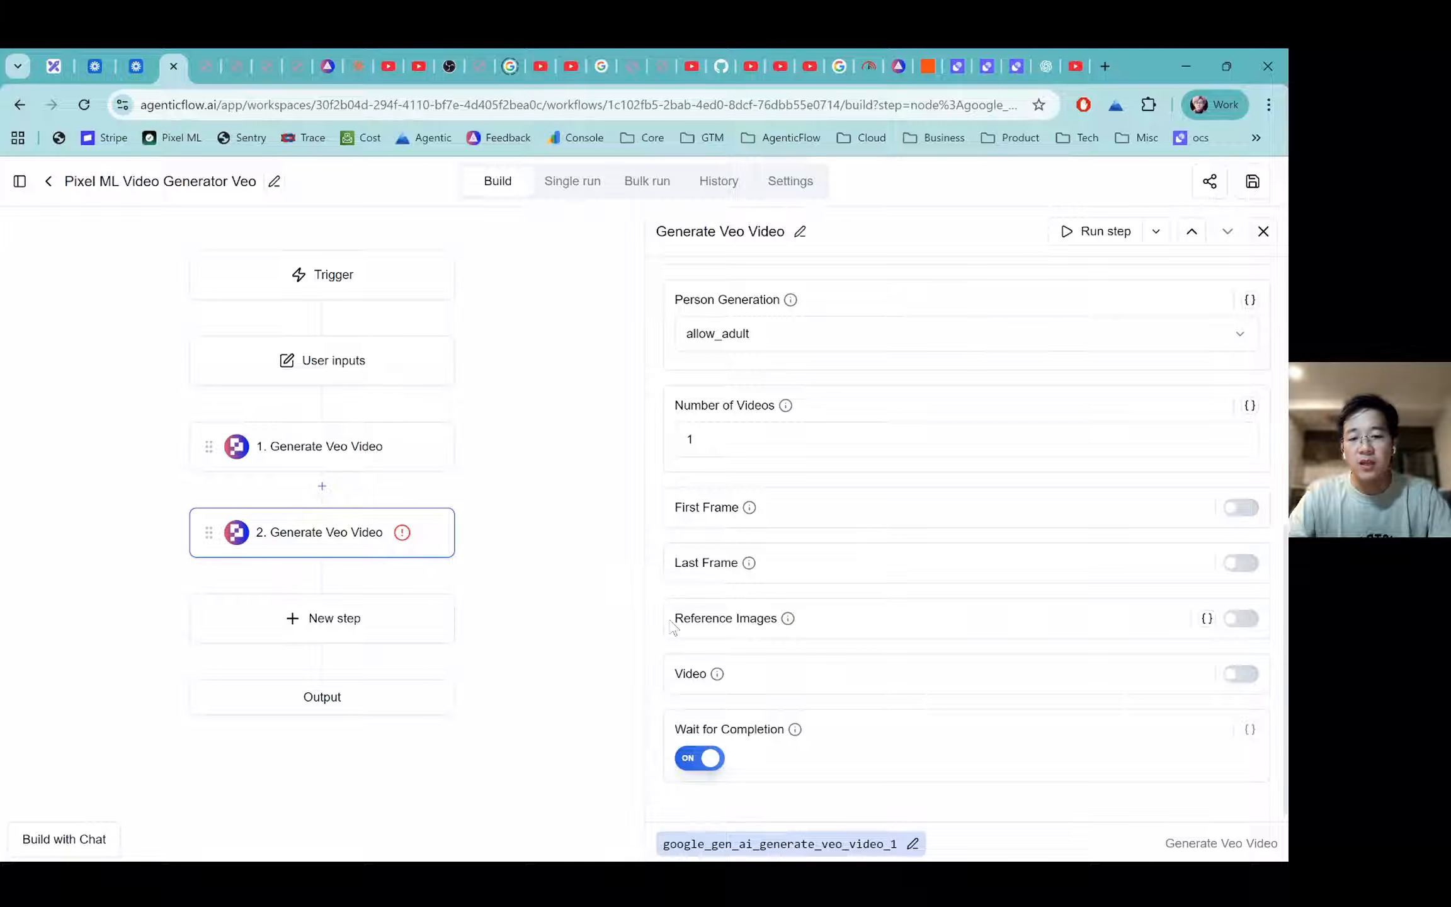
pyautogui.moveTo(677, 616); pyautogui.dragTo(777, 622)
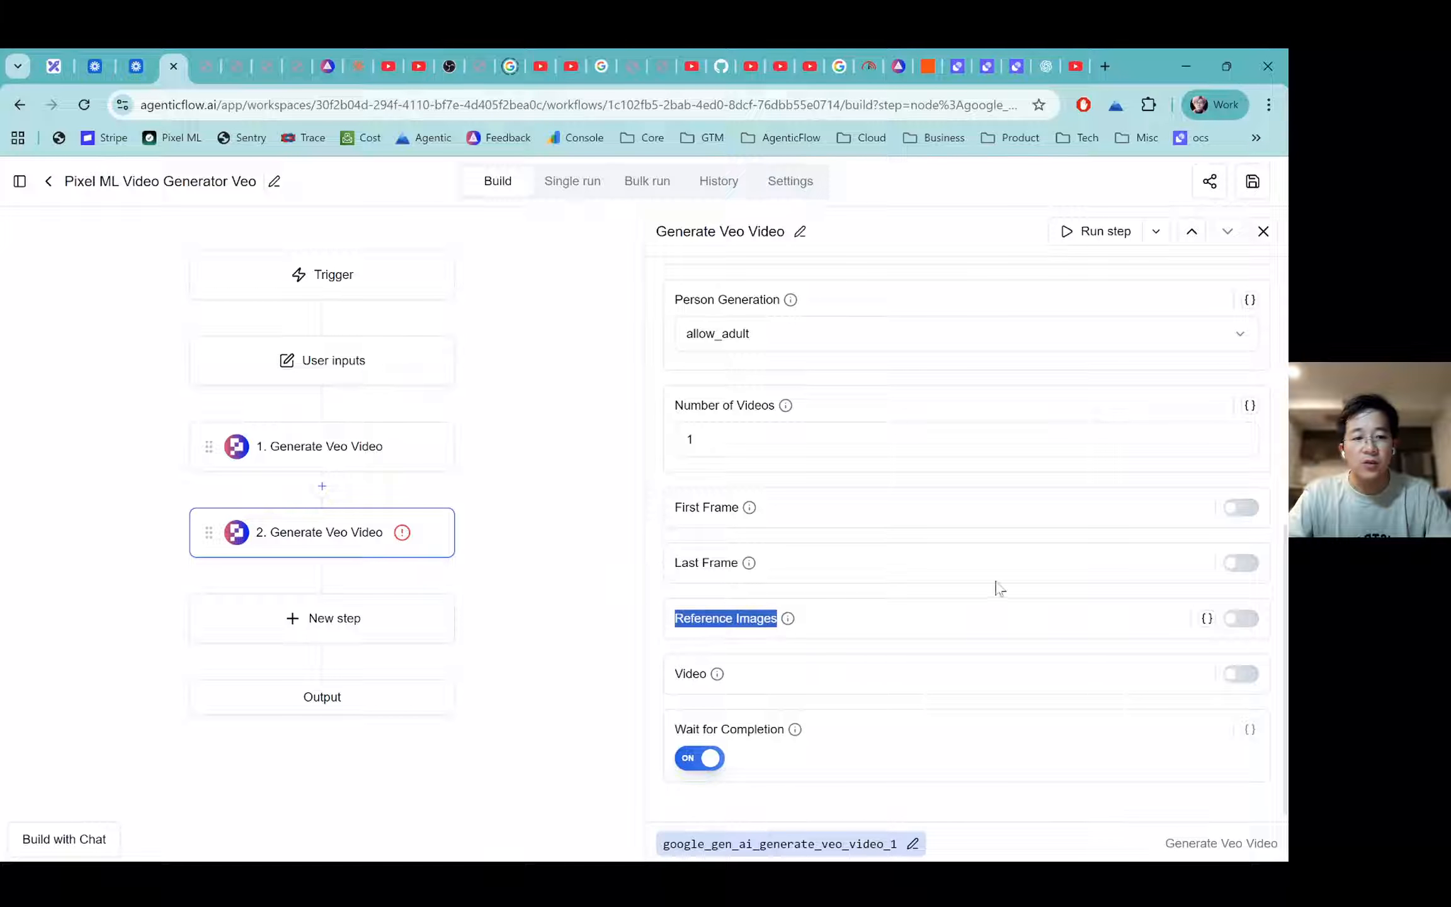
pyautogui.click(555, 447)
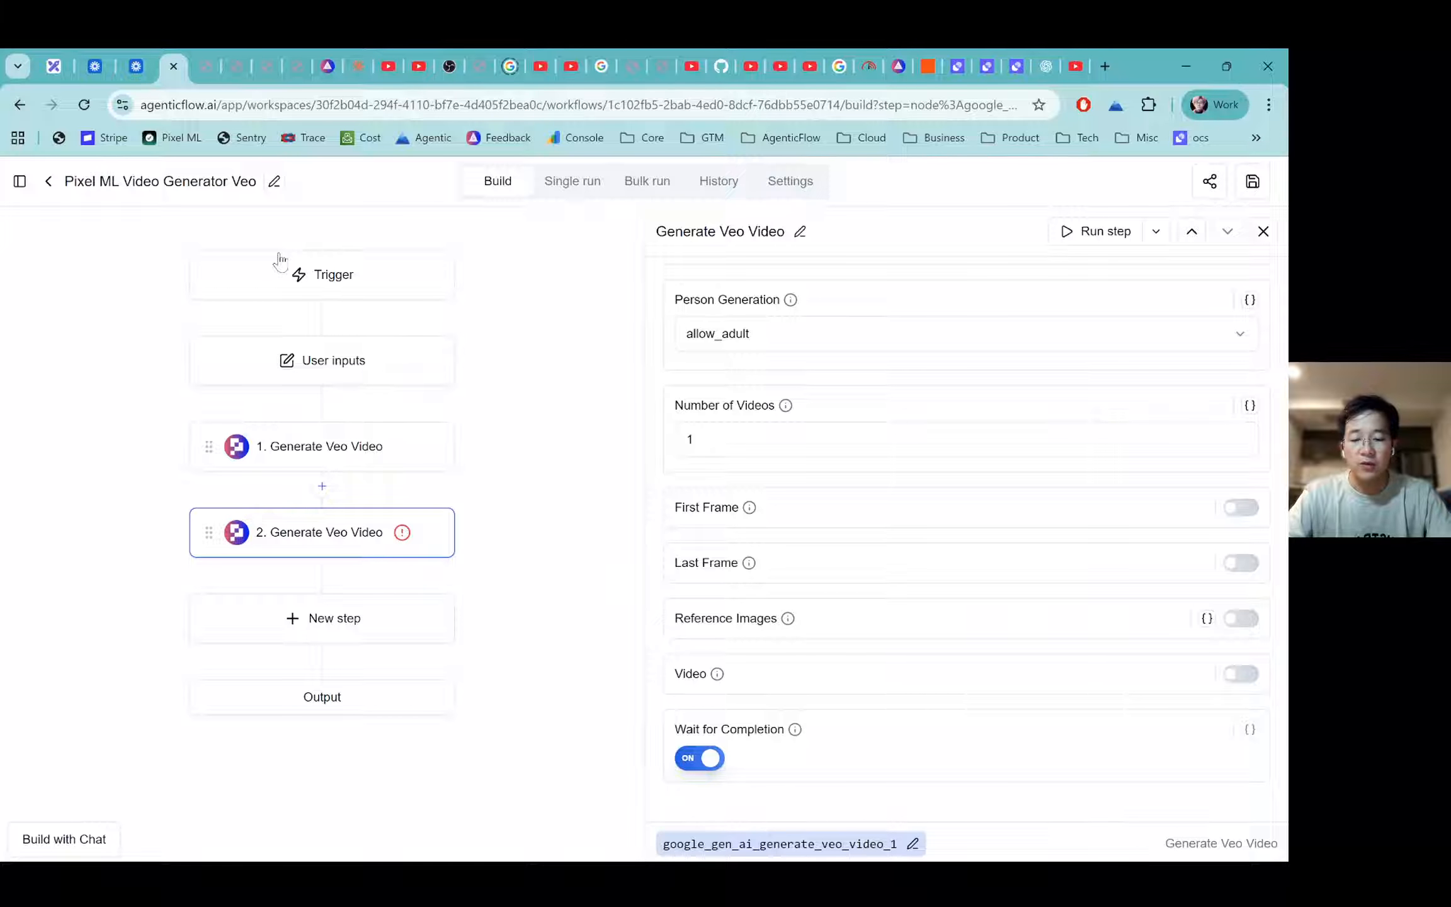
# Search Google for "veo 3 flow google" in a new browser tab.
pyautogui.hotkey('ctrl', 't')
pyautogui.write('veo 3')
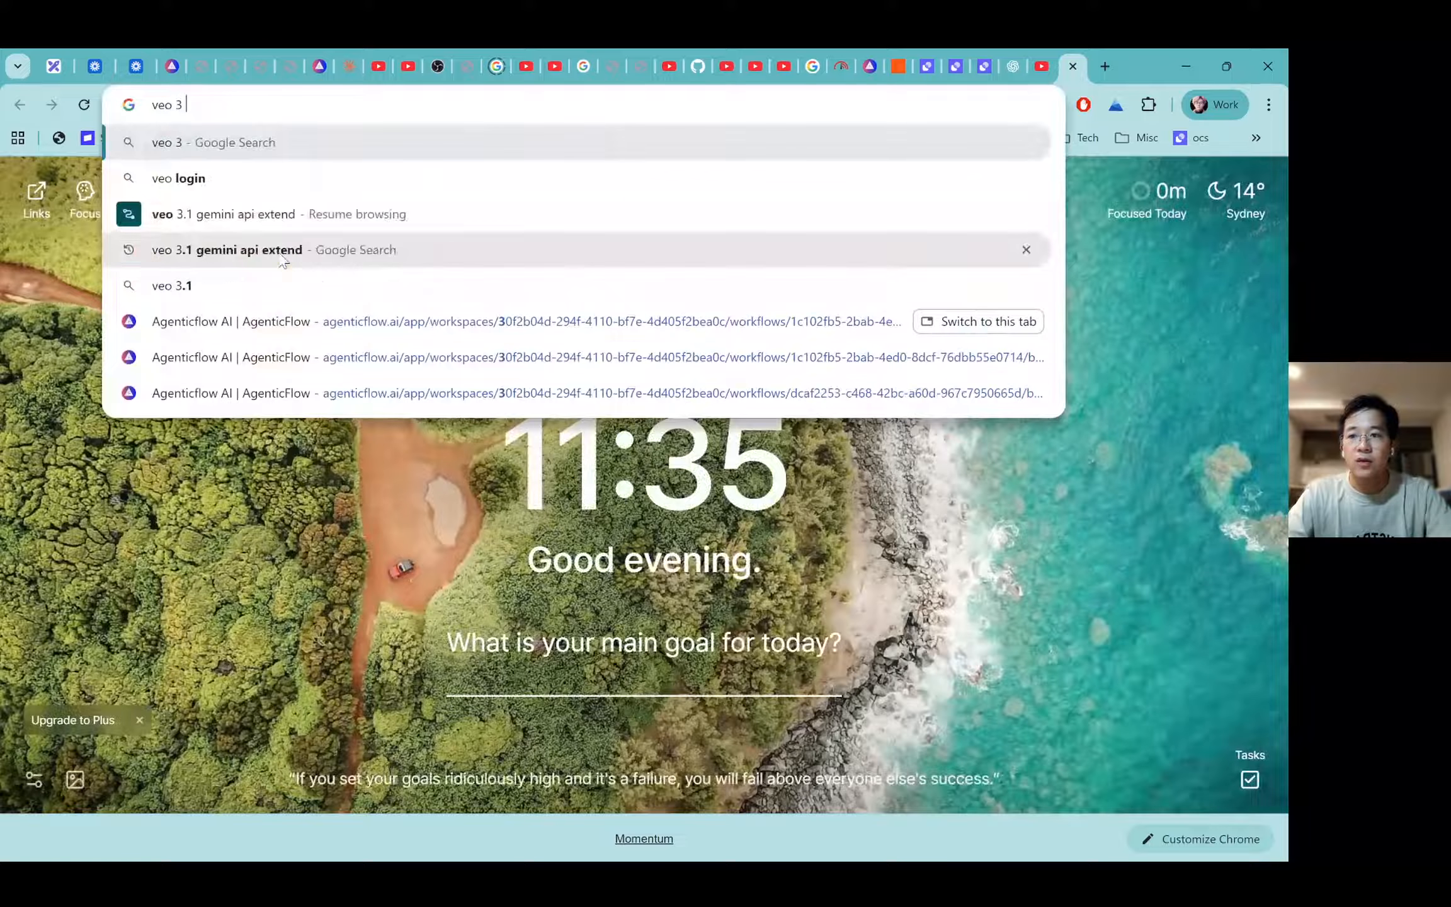
pyautogui.write(' flow google')
pyautogui.press('Return')
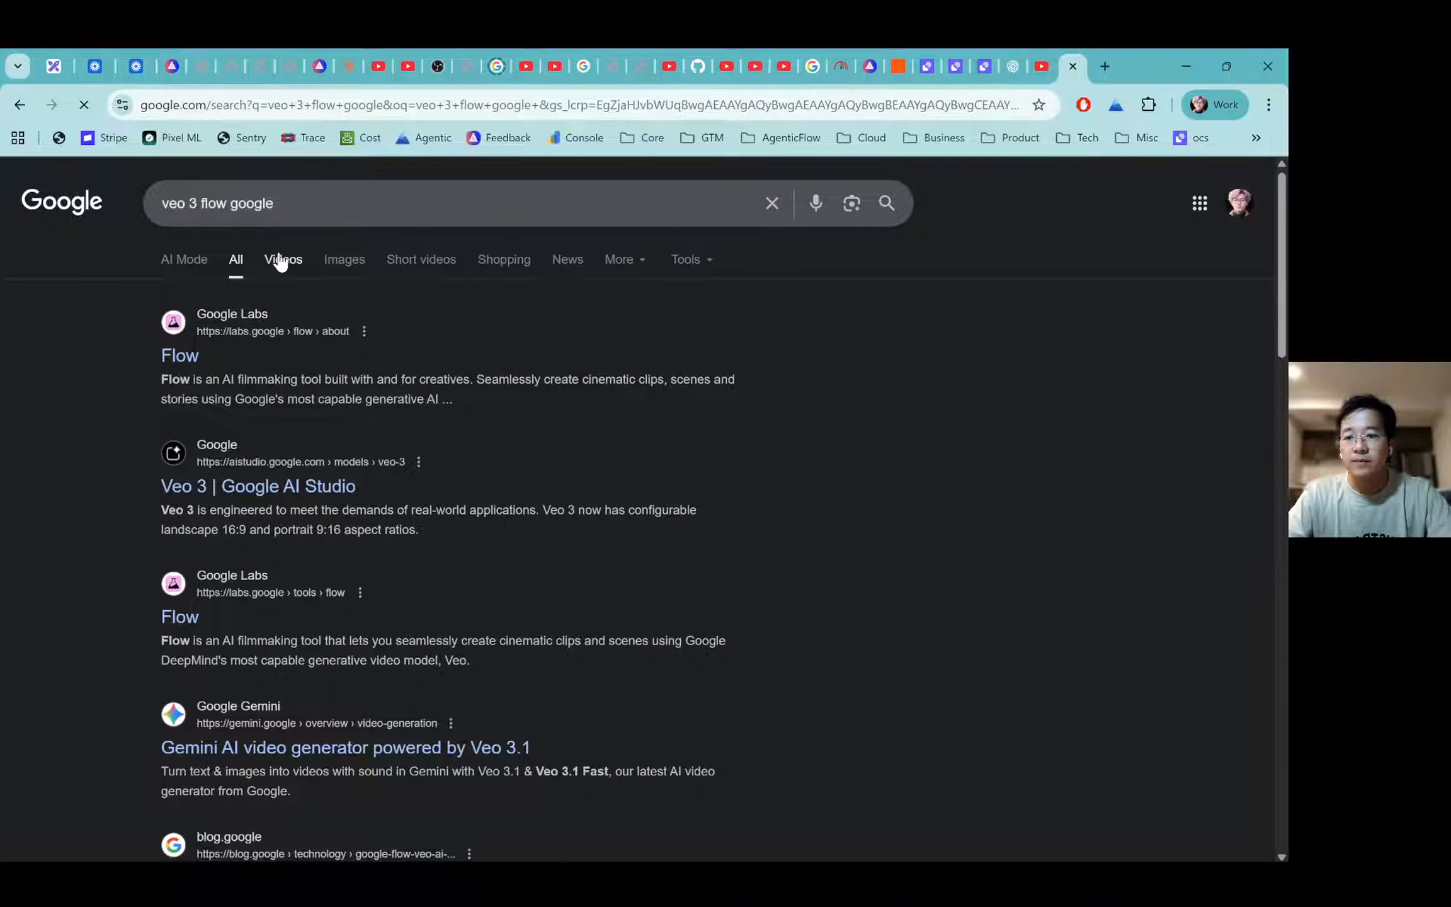
# Refine the search to "veo 3 flow google ingrediant to video" and open Google's article introducing Veo 3.1 and Flow capabilities.
pyautogui.click(348, 212)
pyautogui.write('ingred')
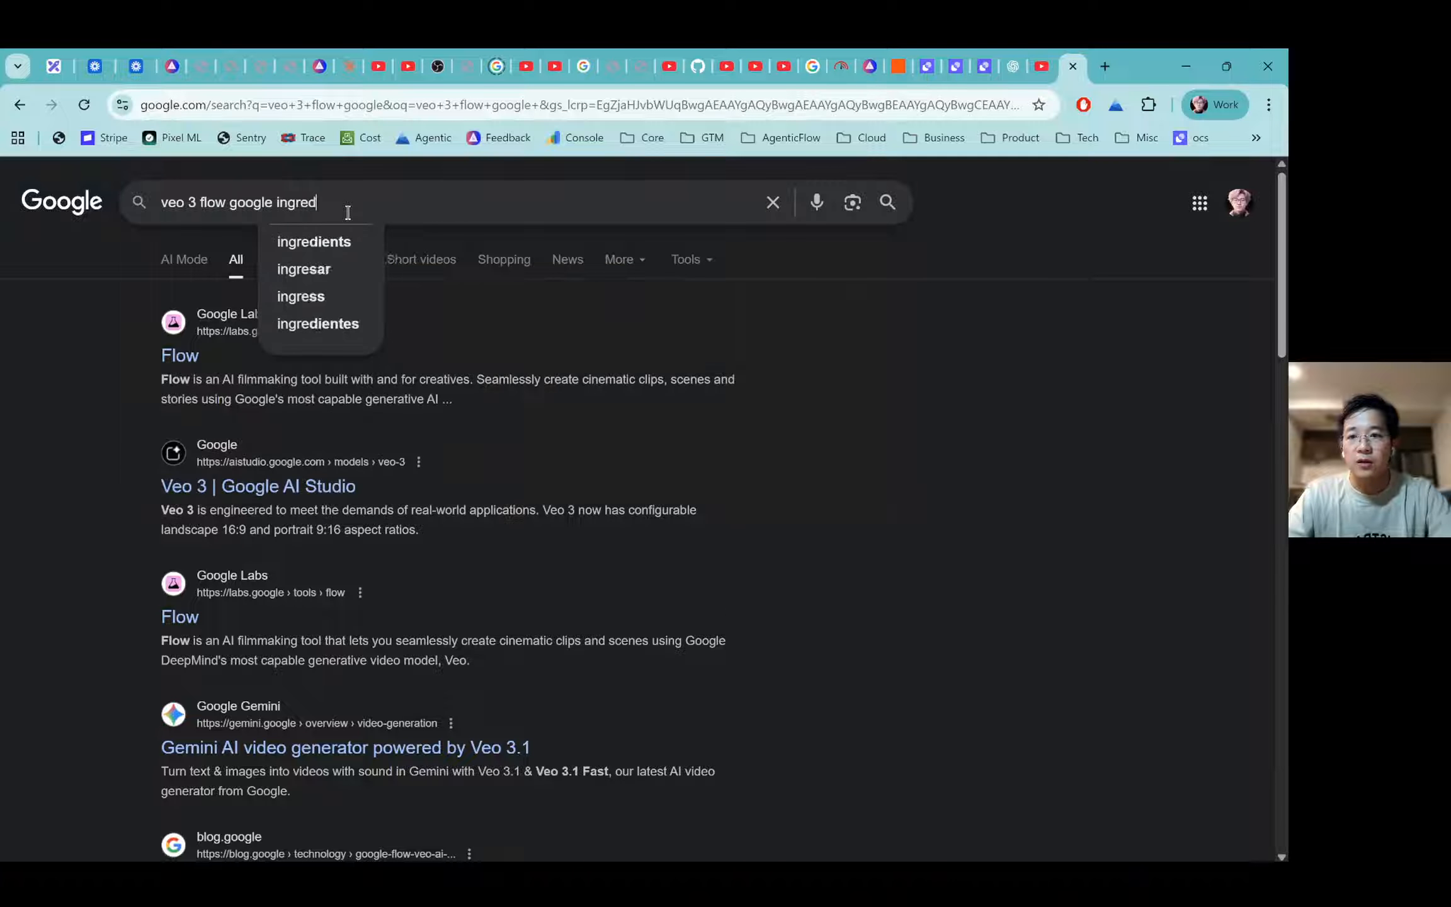
pyautogui.write('iant to video')
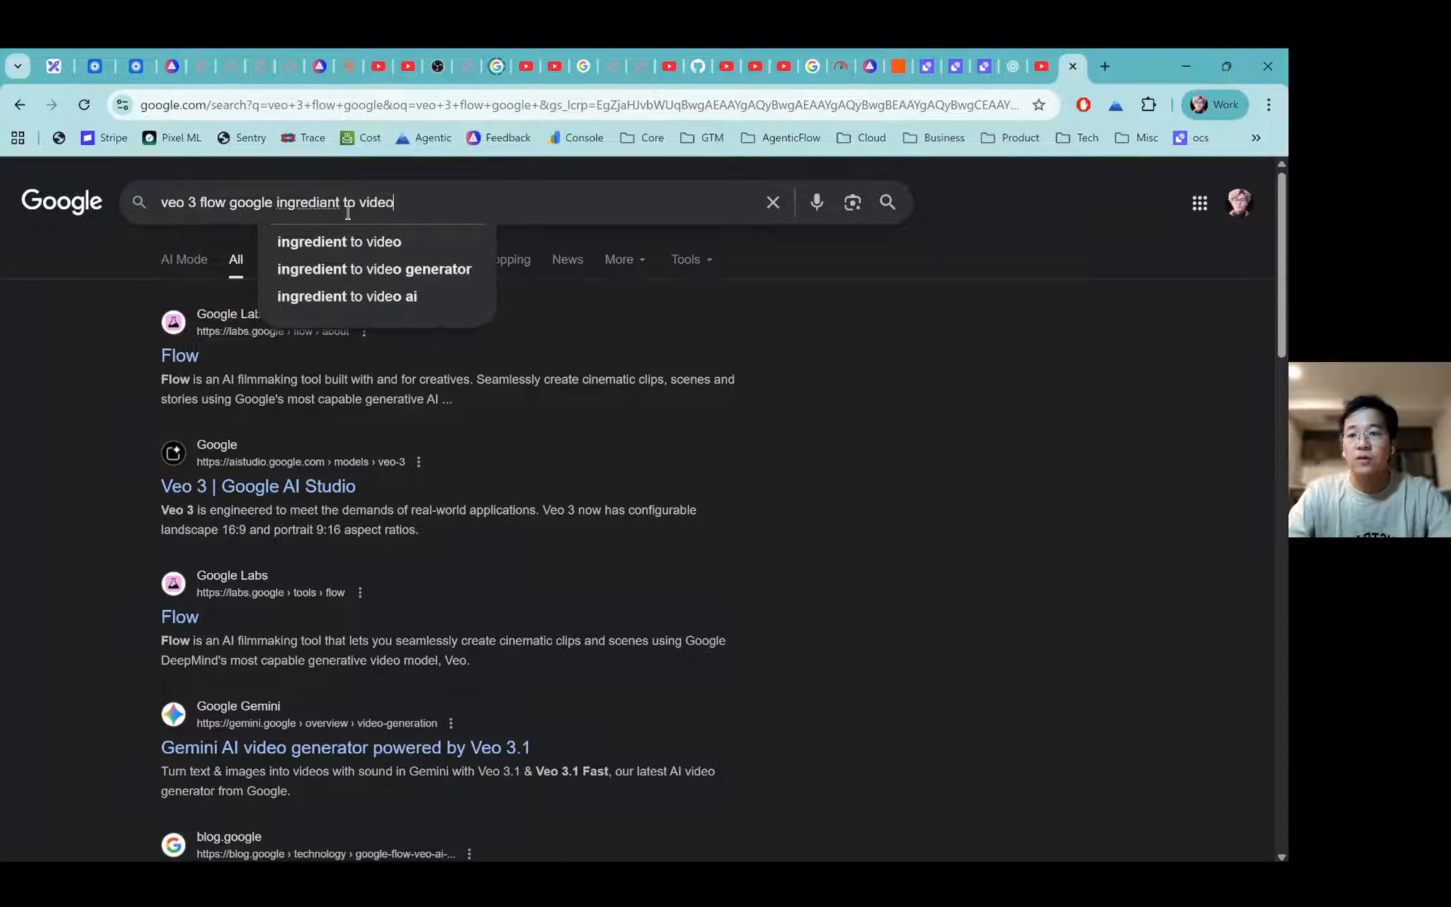
pyautogui.press('Return')
pyautogui.scroll(-5, 376, 511)
pyautogui.click(386, 575)
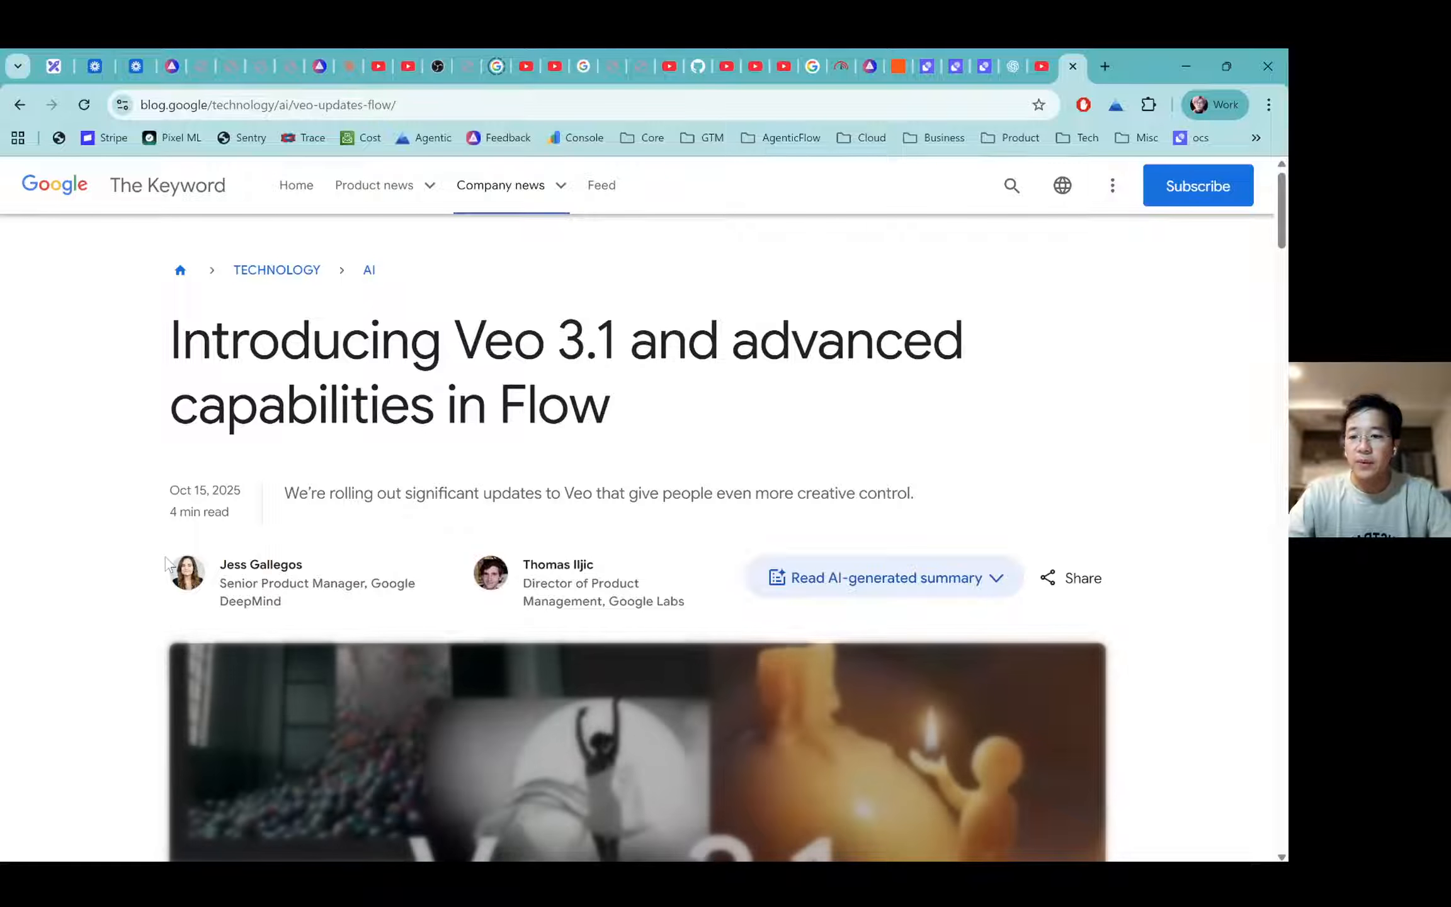
# Switch to the Excalidraw board and recolor the 'Ingredients to video' caption and the Next Iteration box beneath it red.
pyautogui.scroll(-5, 112, 614)
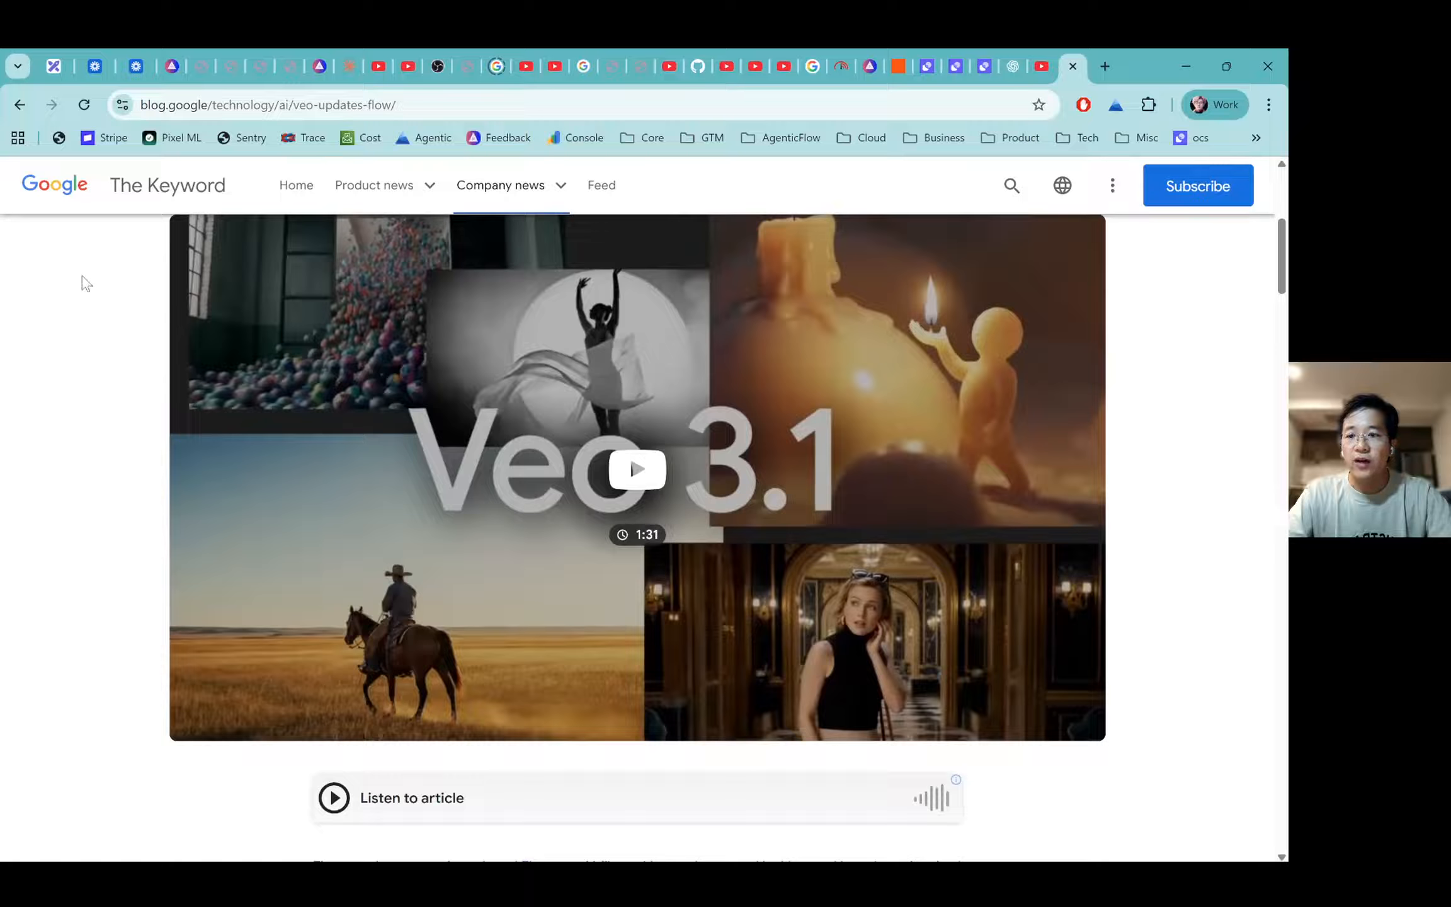
pyautogui.click(54, 66)
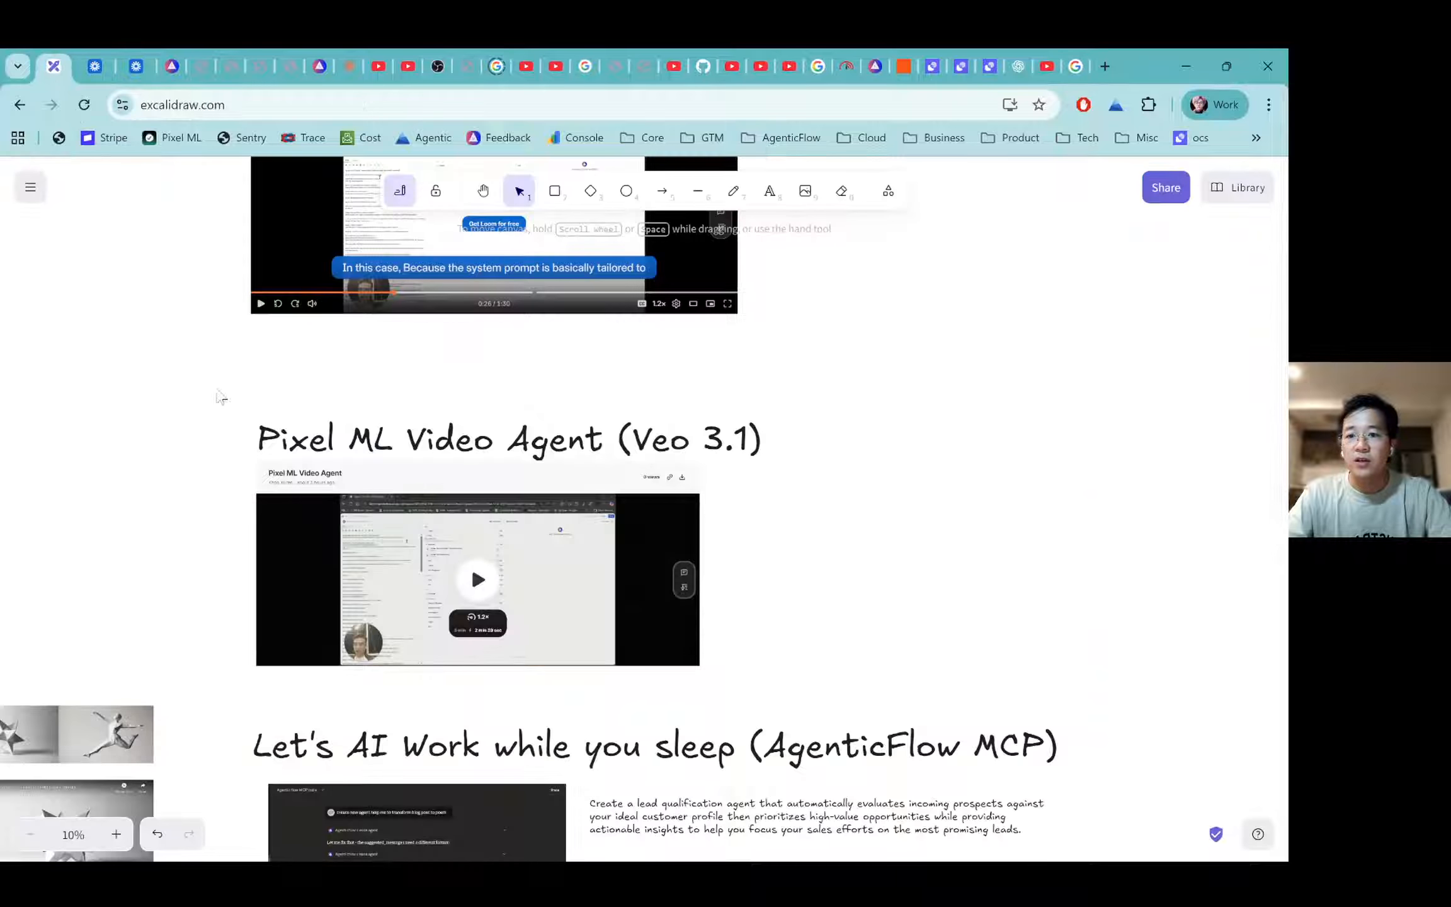
pyautogui.hscroll(-10, 224, 466)
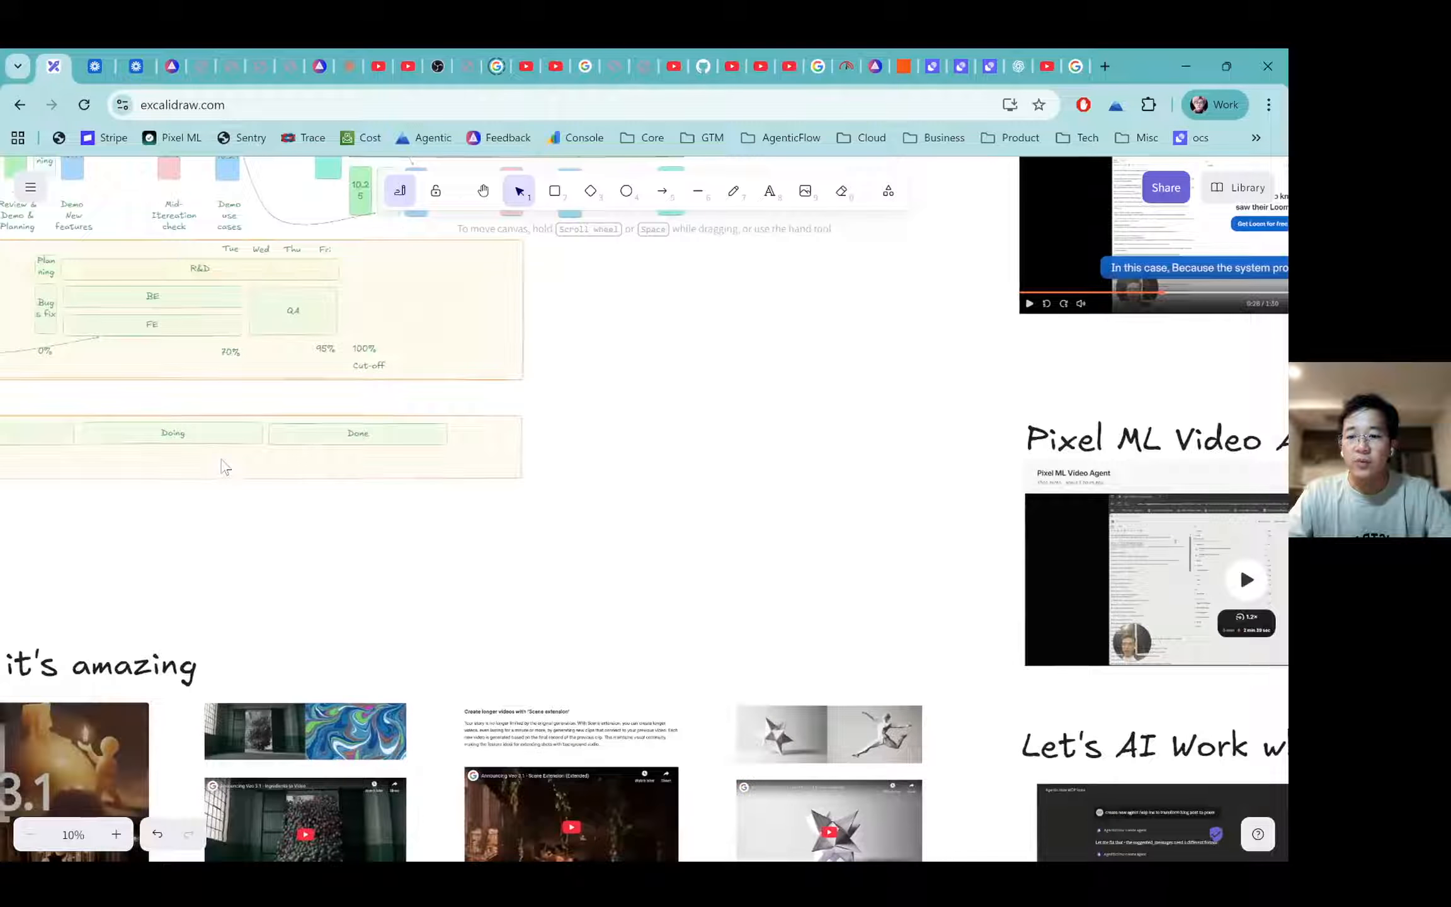
pyautogui.hscroll(-3, 223, 466)
pyautogui.scroll(3, 224, 466)
pyautogui.scroll(-7, 224, 466)
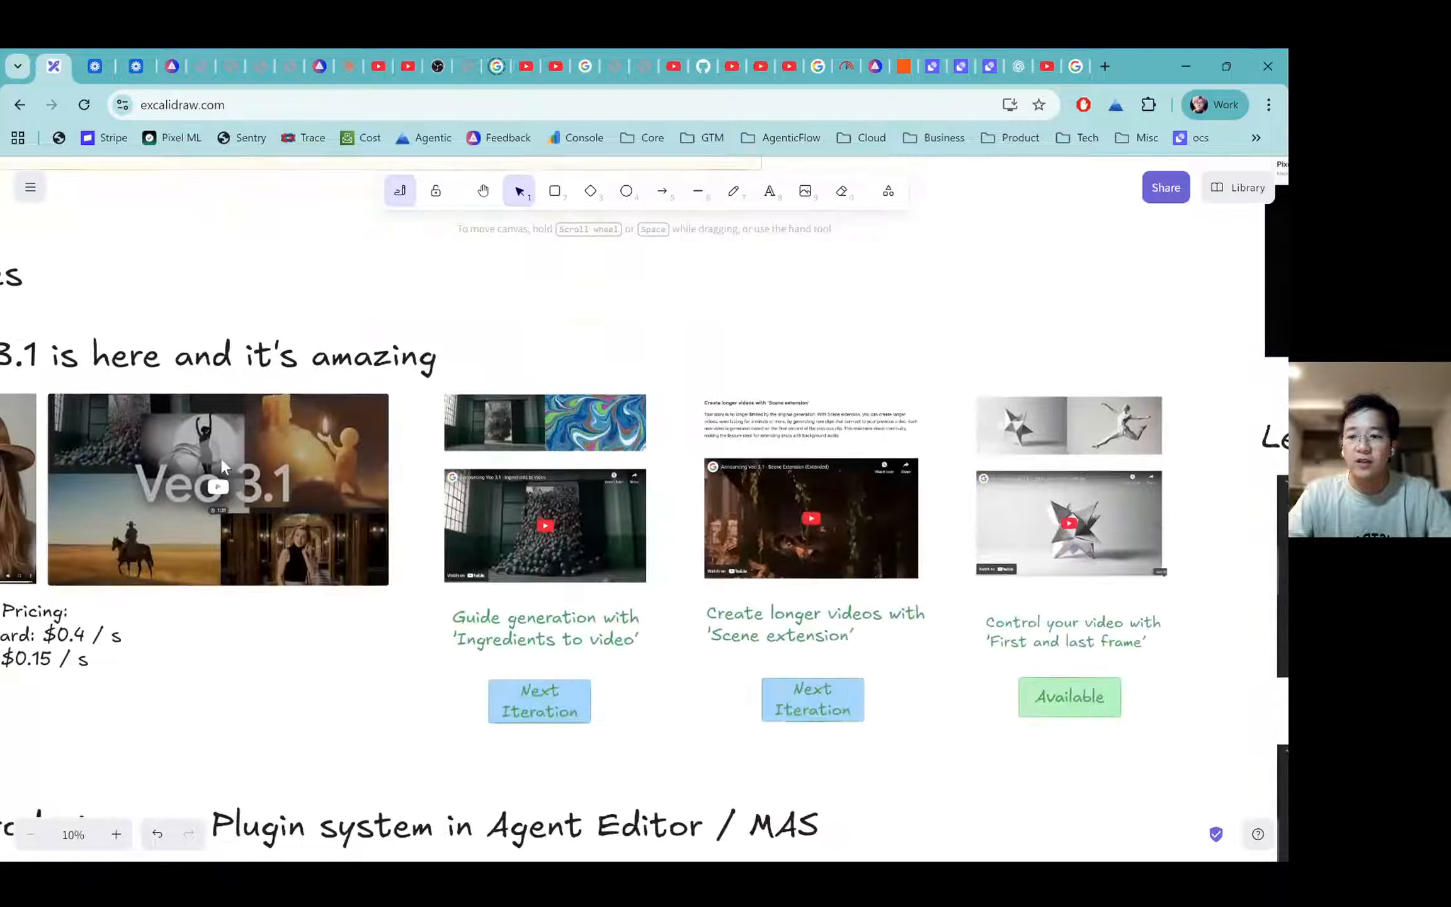
pyautogui.hscroll(-5, 224, 466)
pyautogui.hscroll(6, 413, 372)
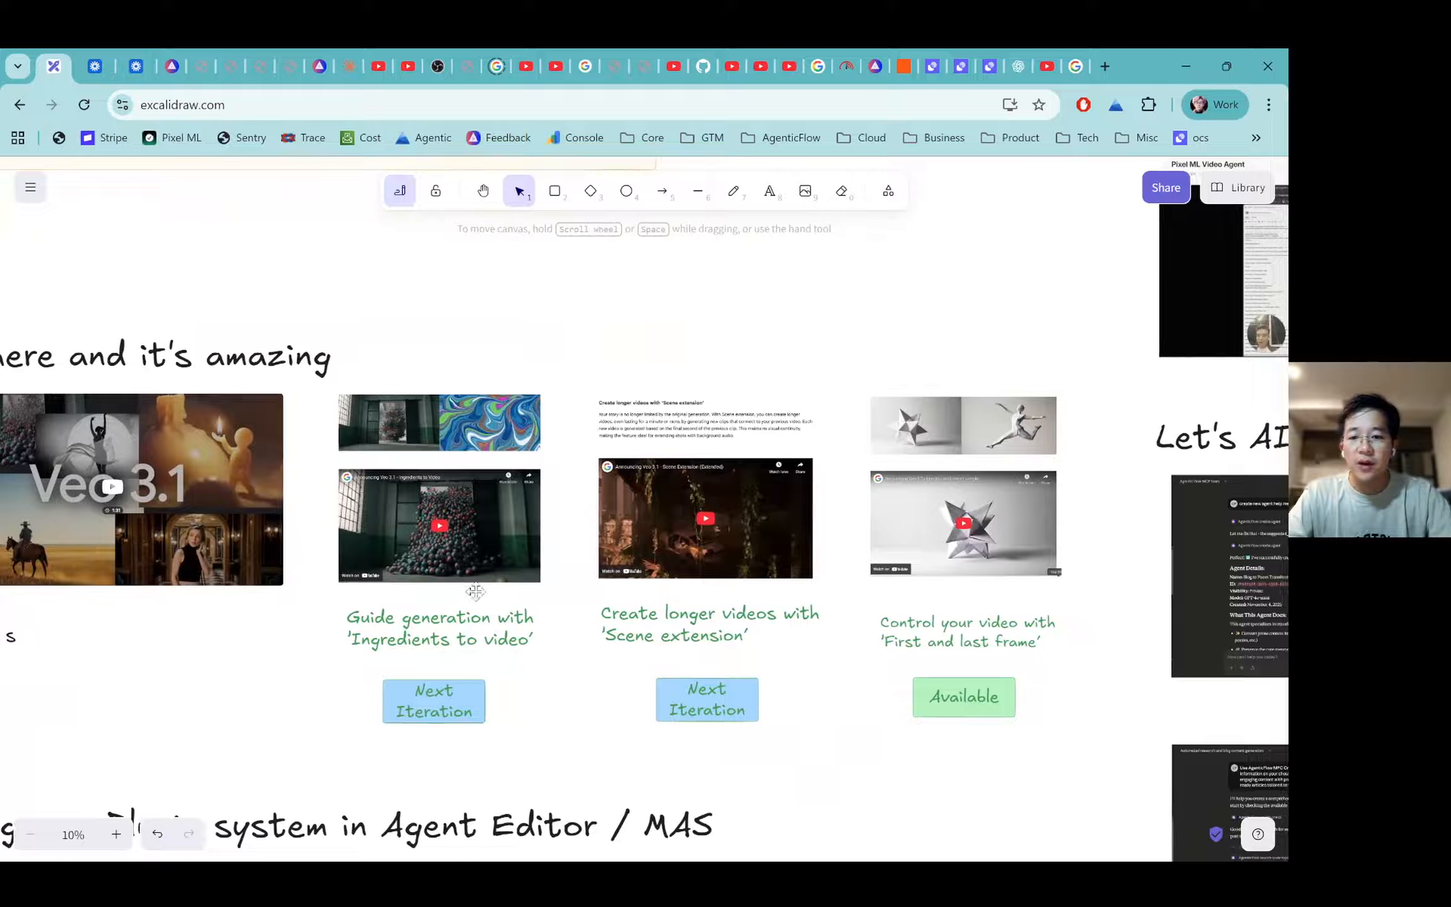
pyautogui.click(371, 618)
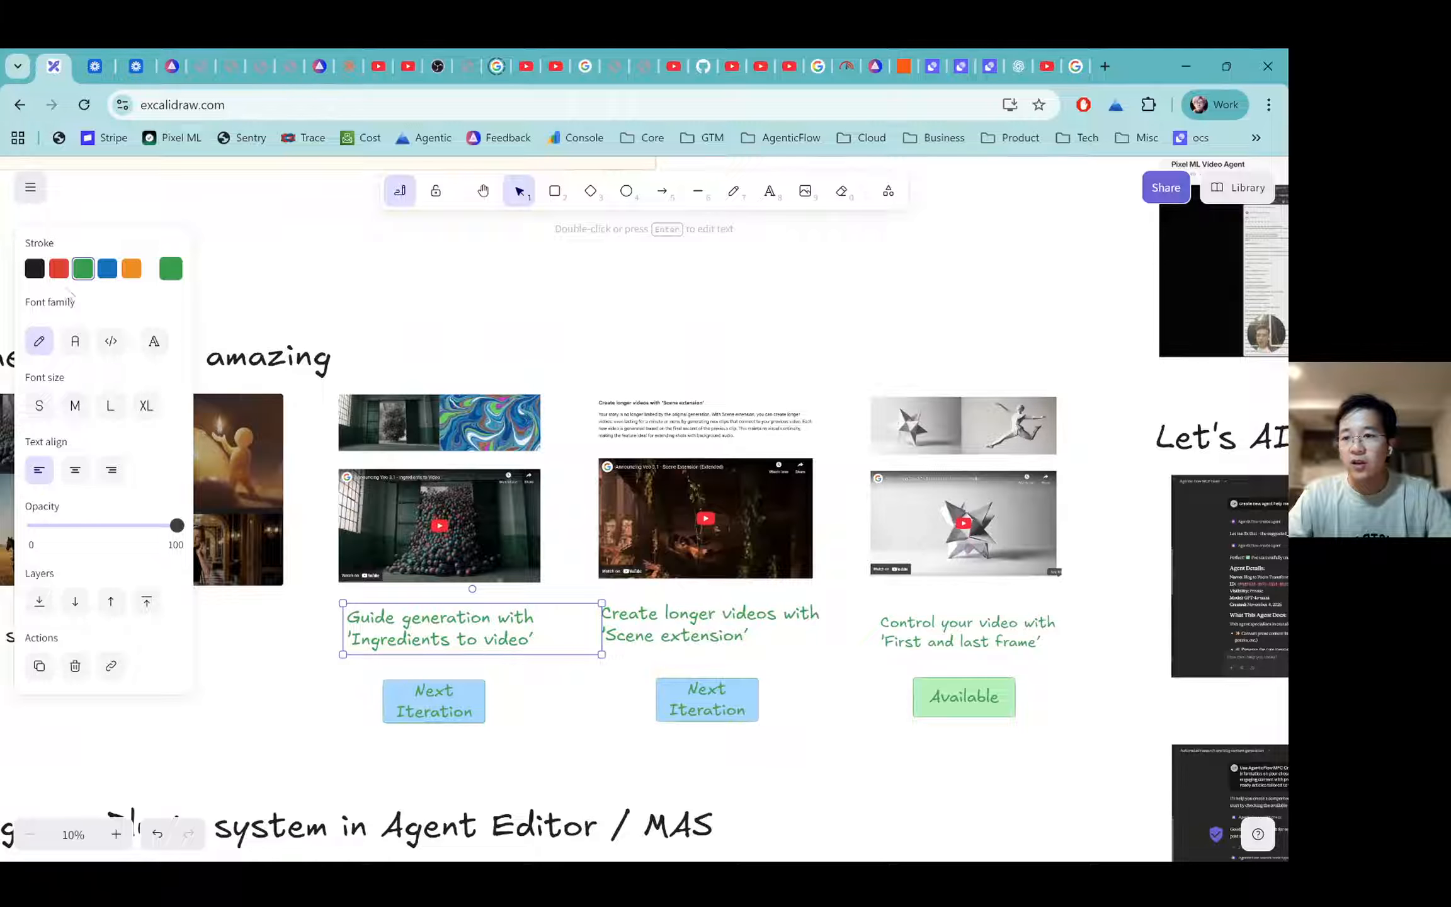
pyautogui.click(56, 272)
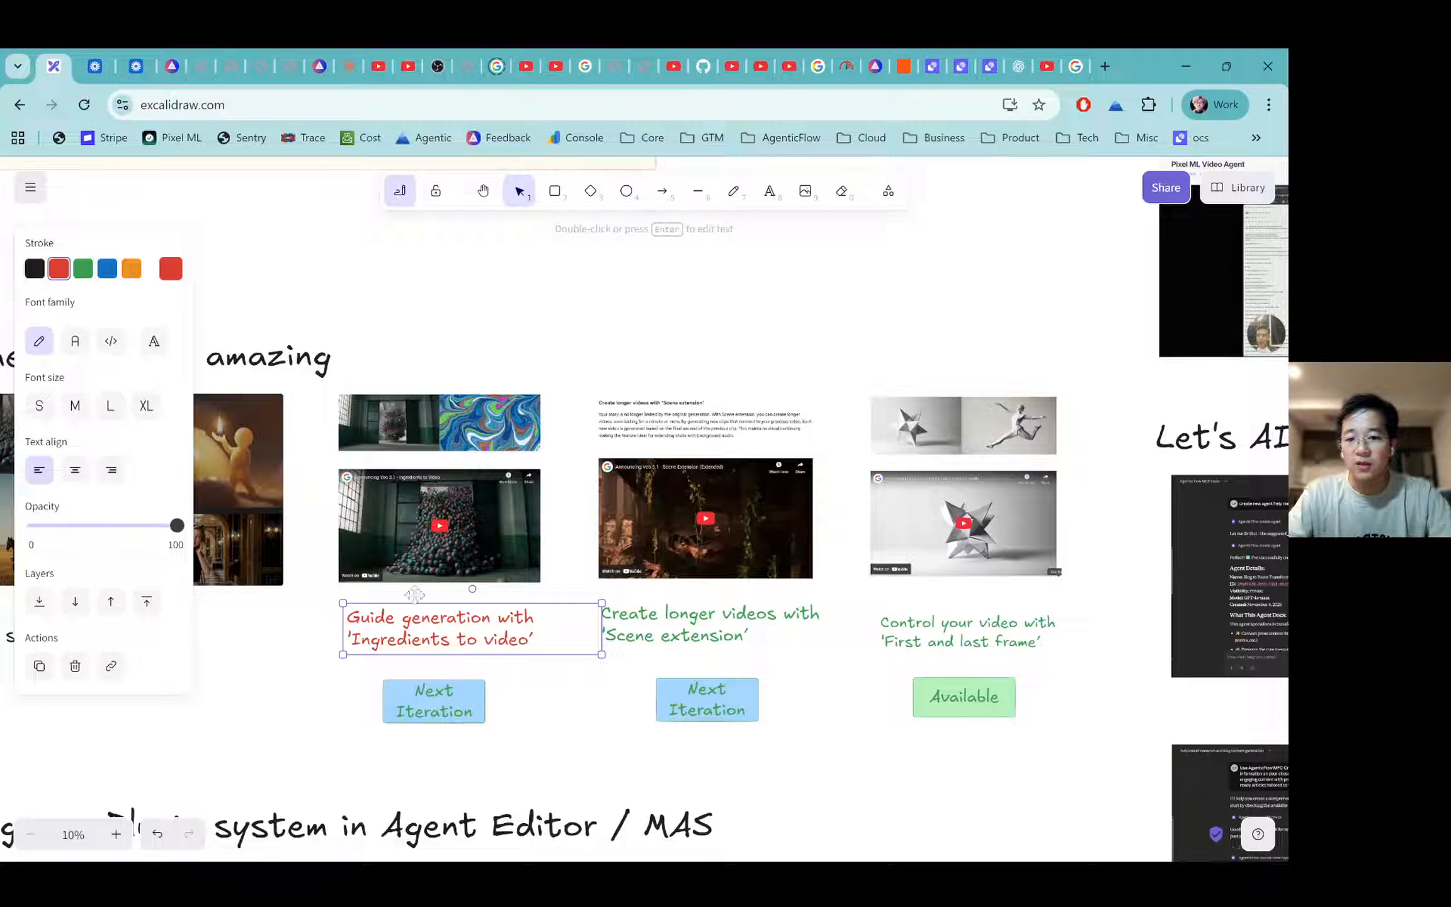
pyautogui.click(425, 696)
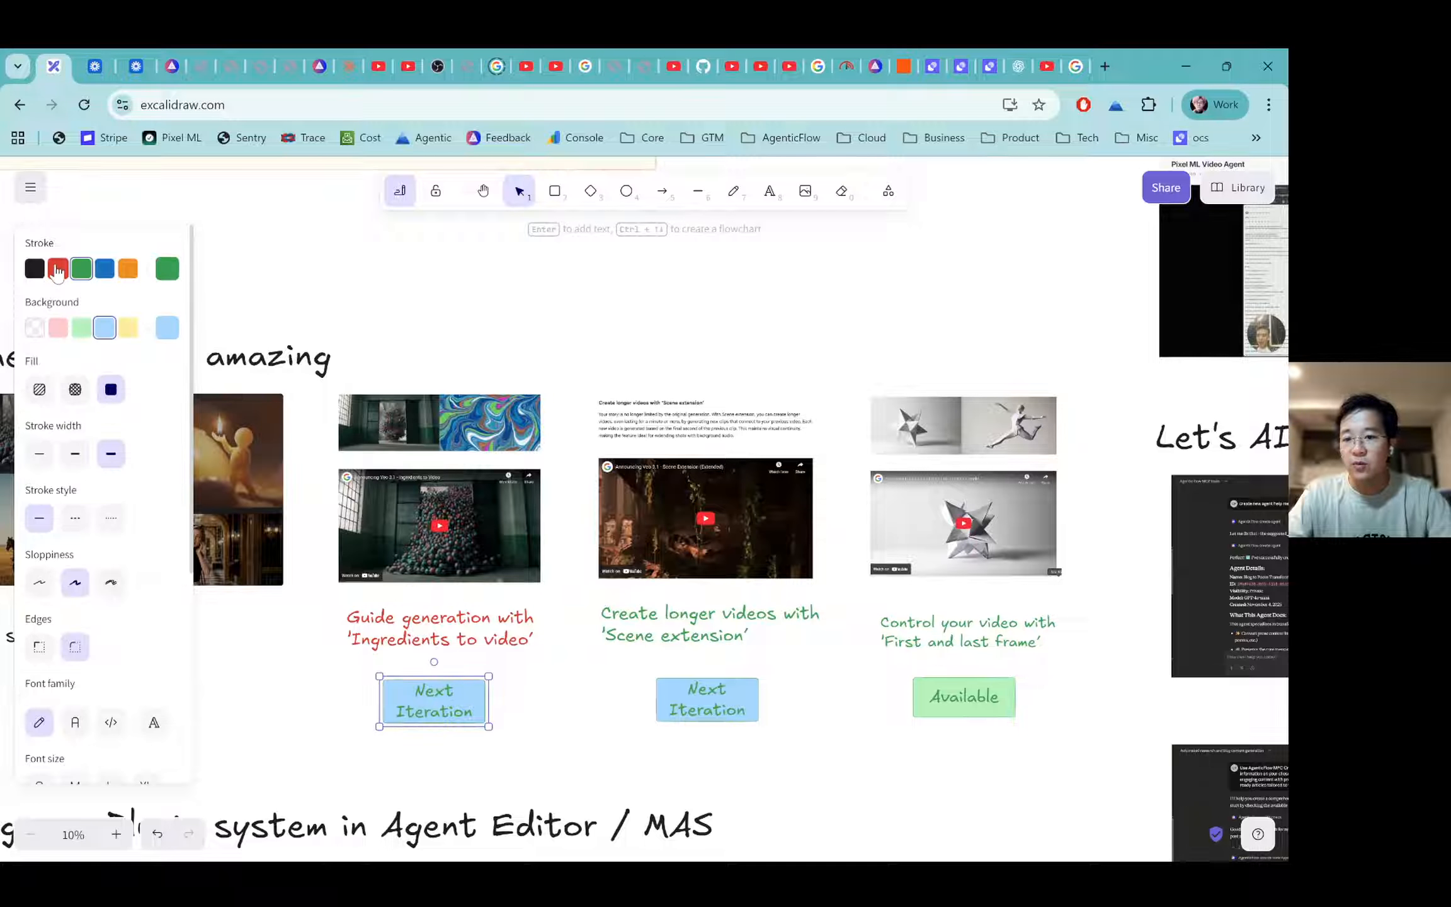
pyautogui.click(58, 272)
pyautogui.click(529, 751)
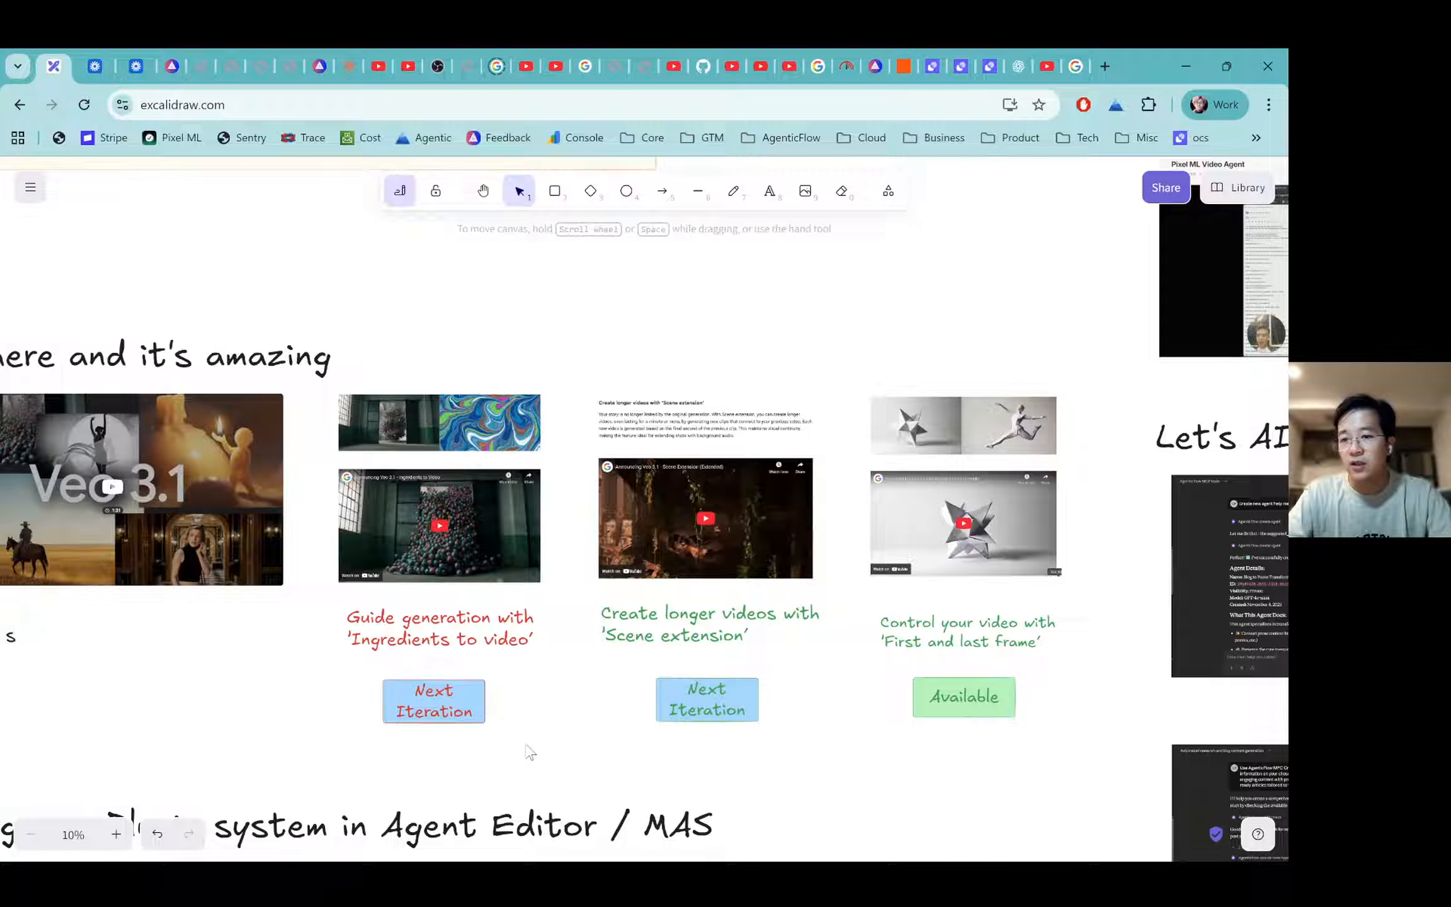
# Add the red text "Available on Nov 4" below the Next Iteration box of the 'Ingredients to video' feature.
pyautogui.click(771, 193)
pyautogui.click(407, 745)
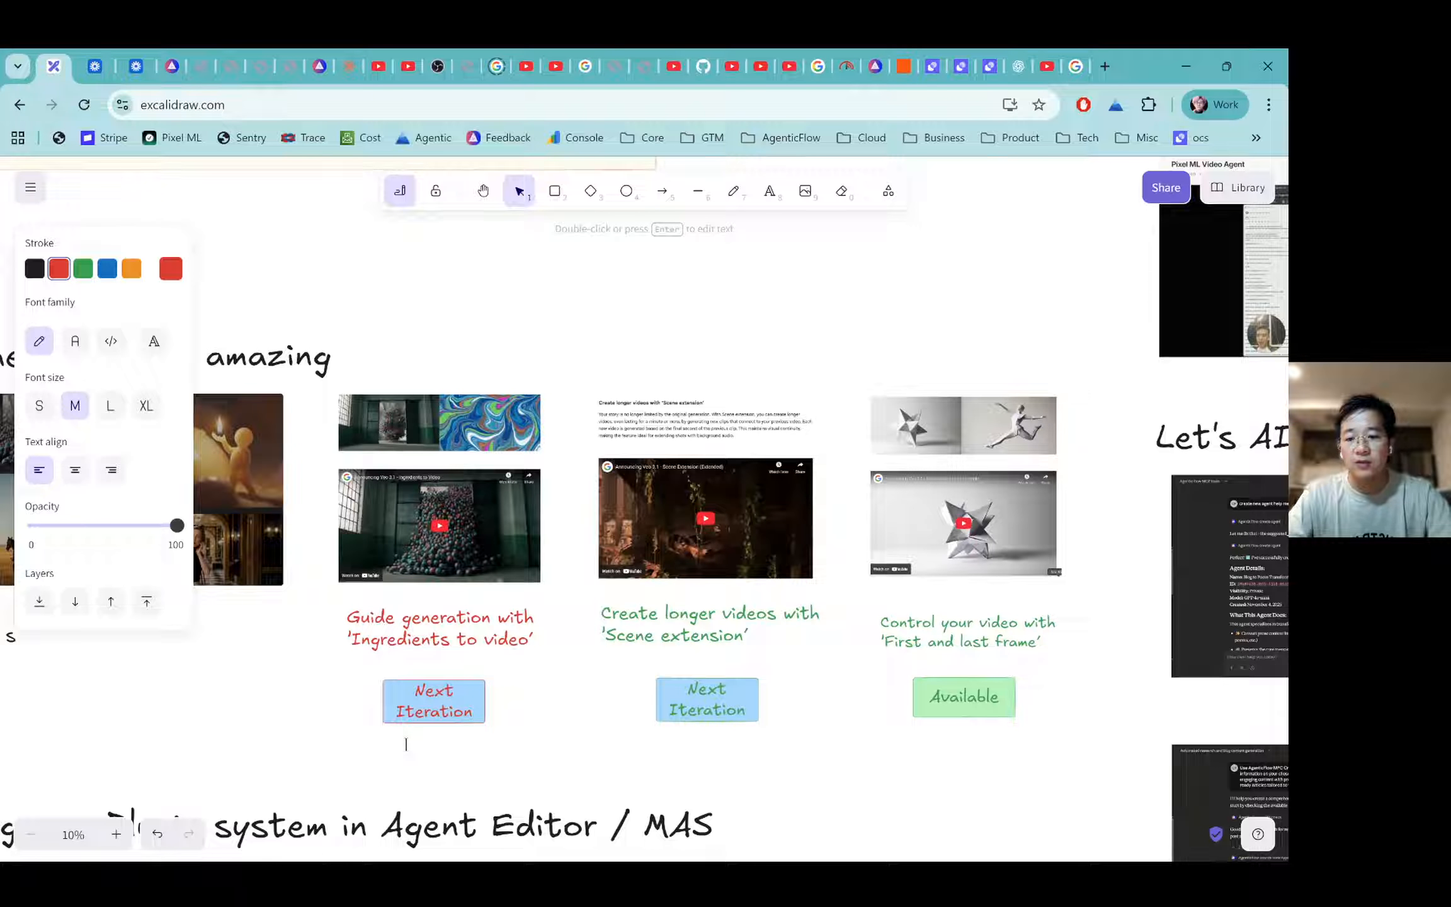
pyautogui.press('Escape')
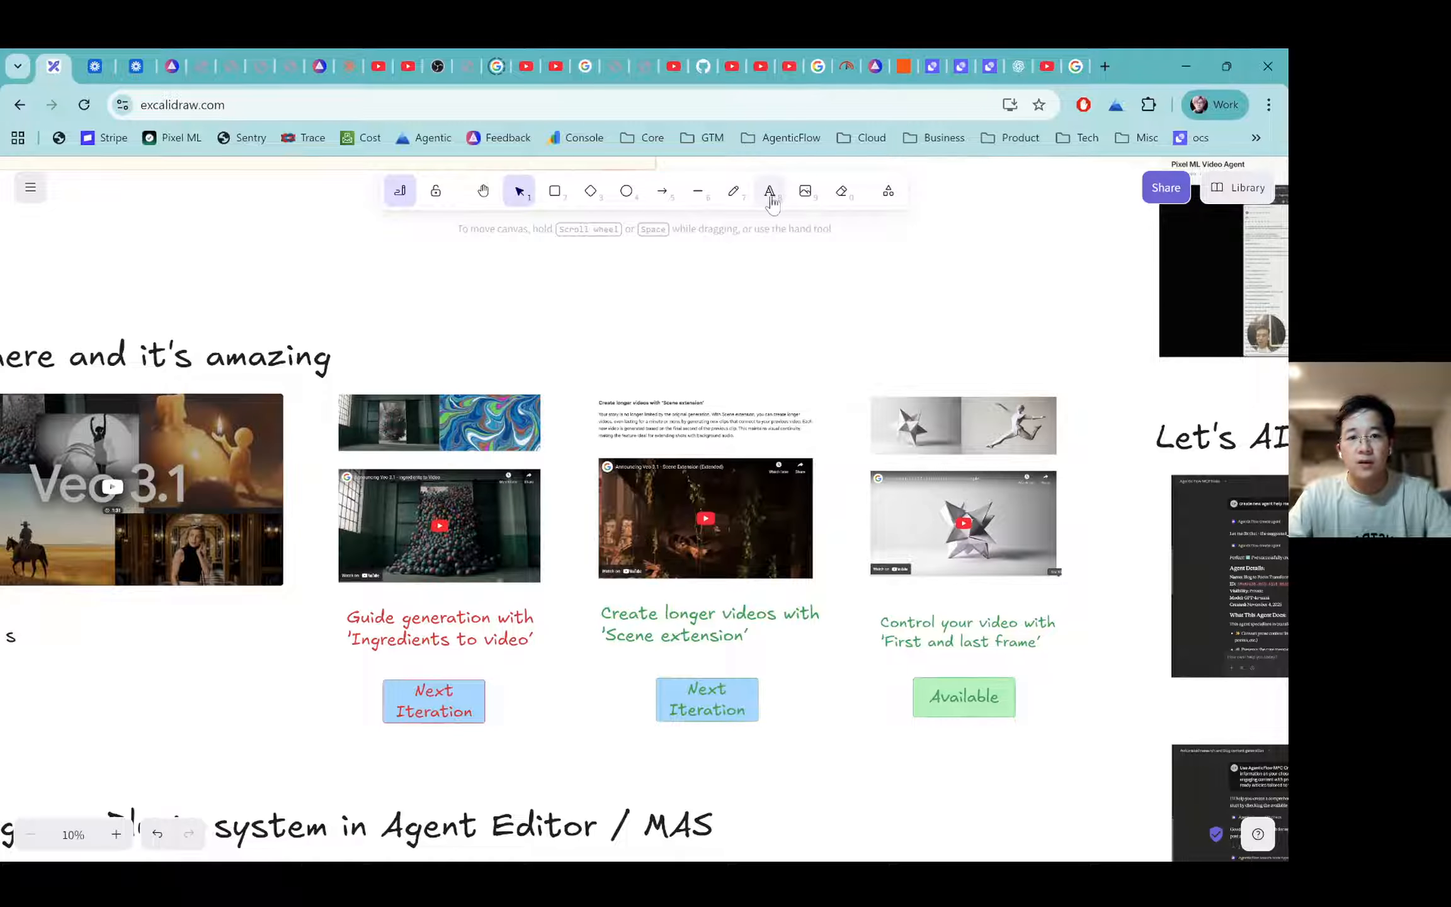
pyautogui.click(771, 193)
pyautogui.click(400, 740)
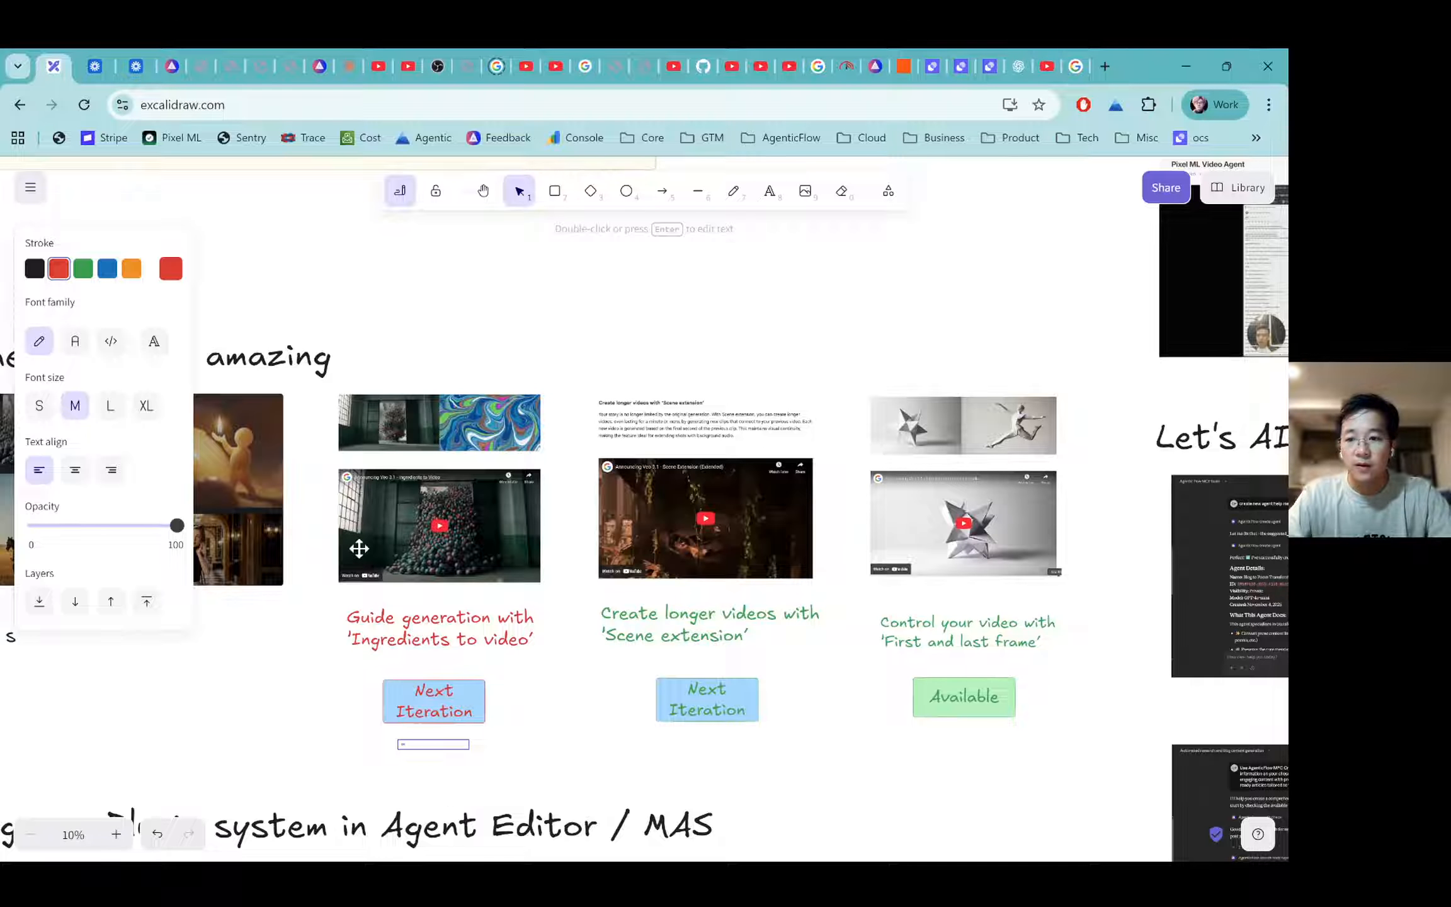
pyautogui.moveTo(467, 747)
pyautogui.mouseDown()
pyautogui.moveTo(1284, 788)
pyautogui.moveTo(469, 748)
pyautogui.mouseUp()
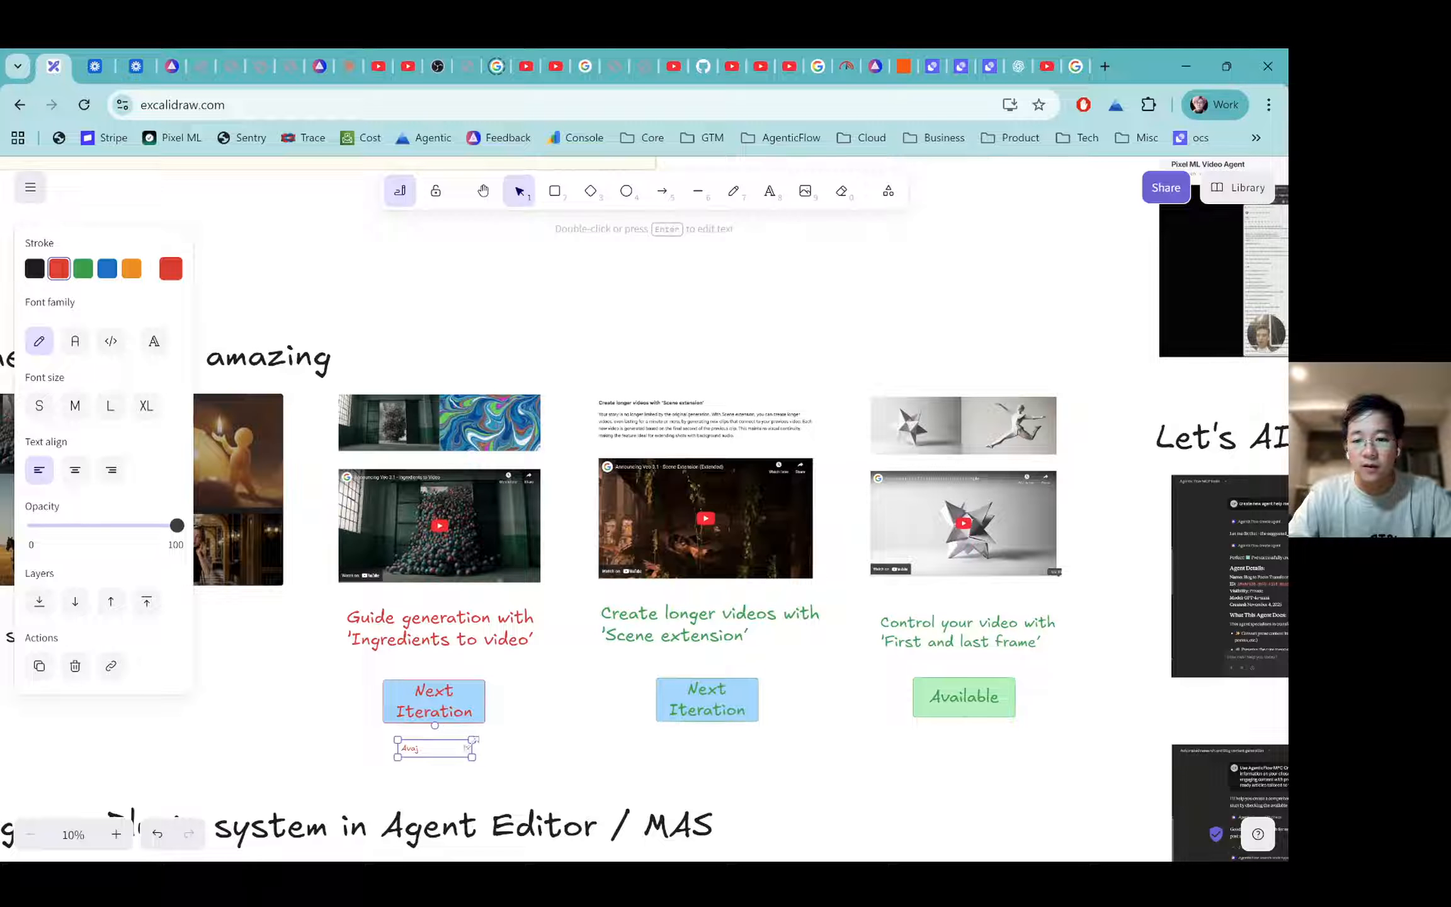
pyautogui.doubleClick(410, 748)
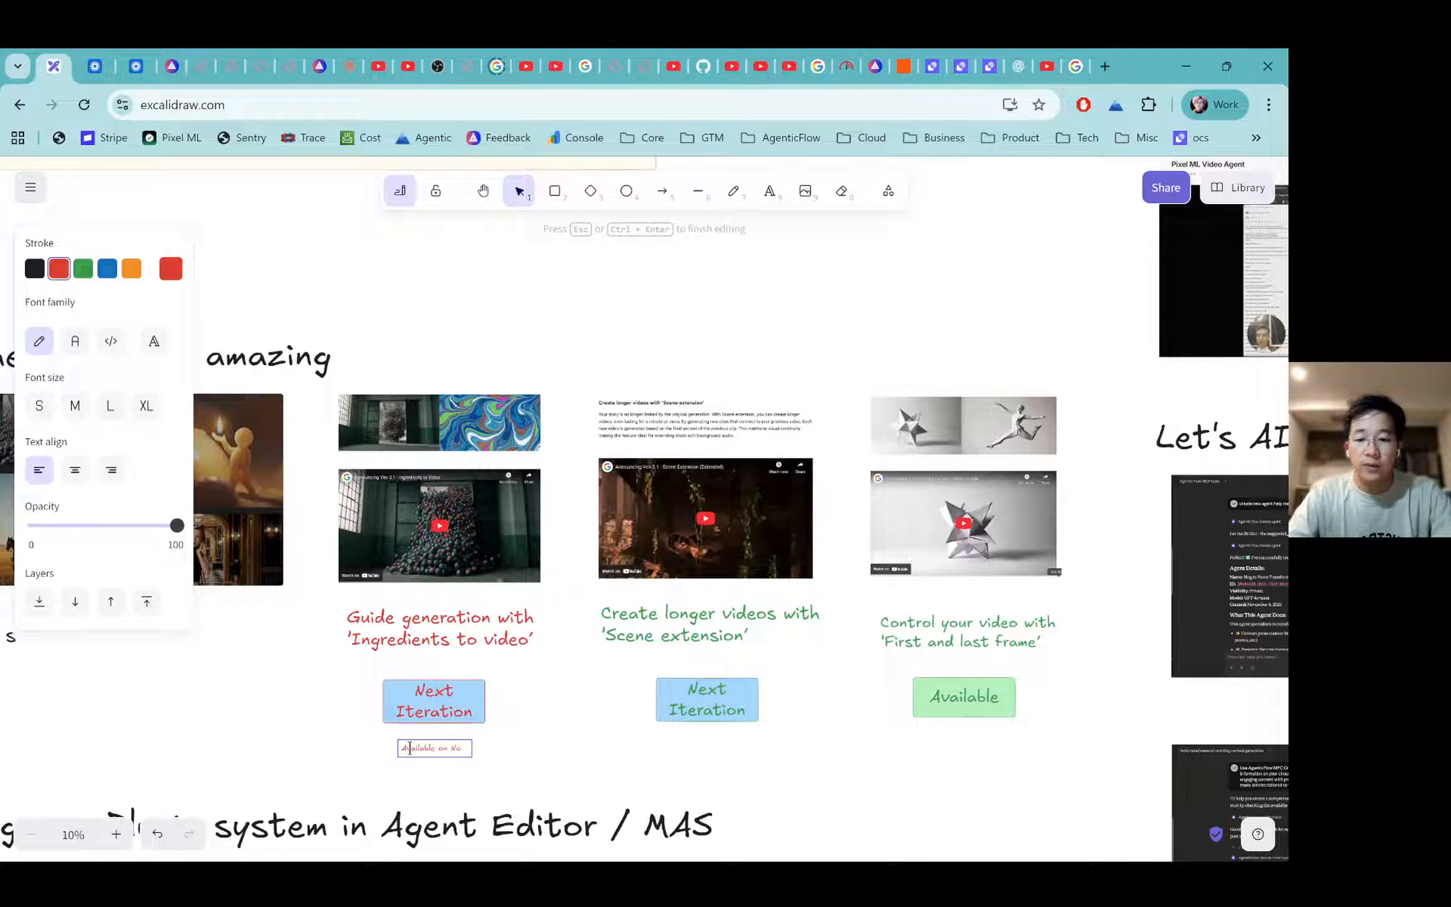
pyautogui.write('4')
pyautogui.press('Escape')
# Enlarge the "Available on Nov 4" text to heading size and shift it slightly under the 'Ingredients to video' box.
pyautogui.moveTo(590, 758); pyautogui.dragTo(983, 779)
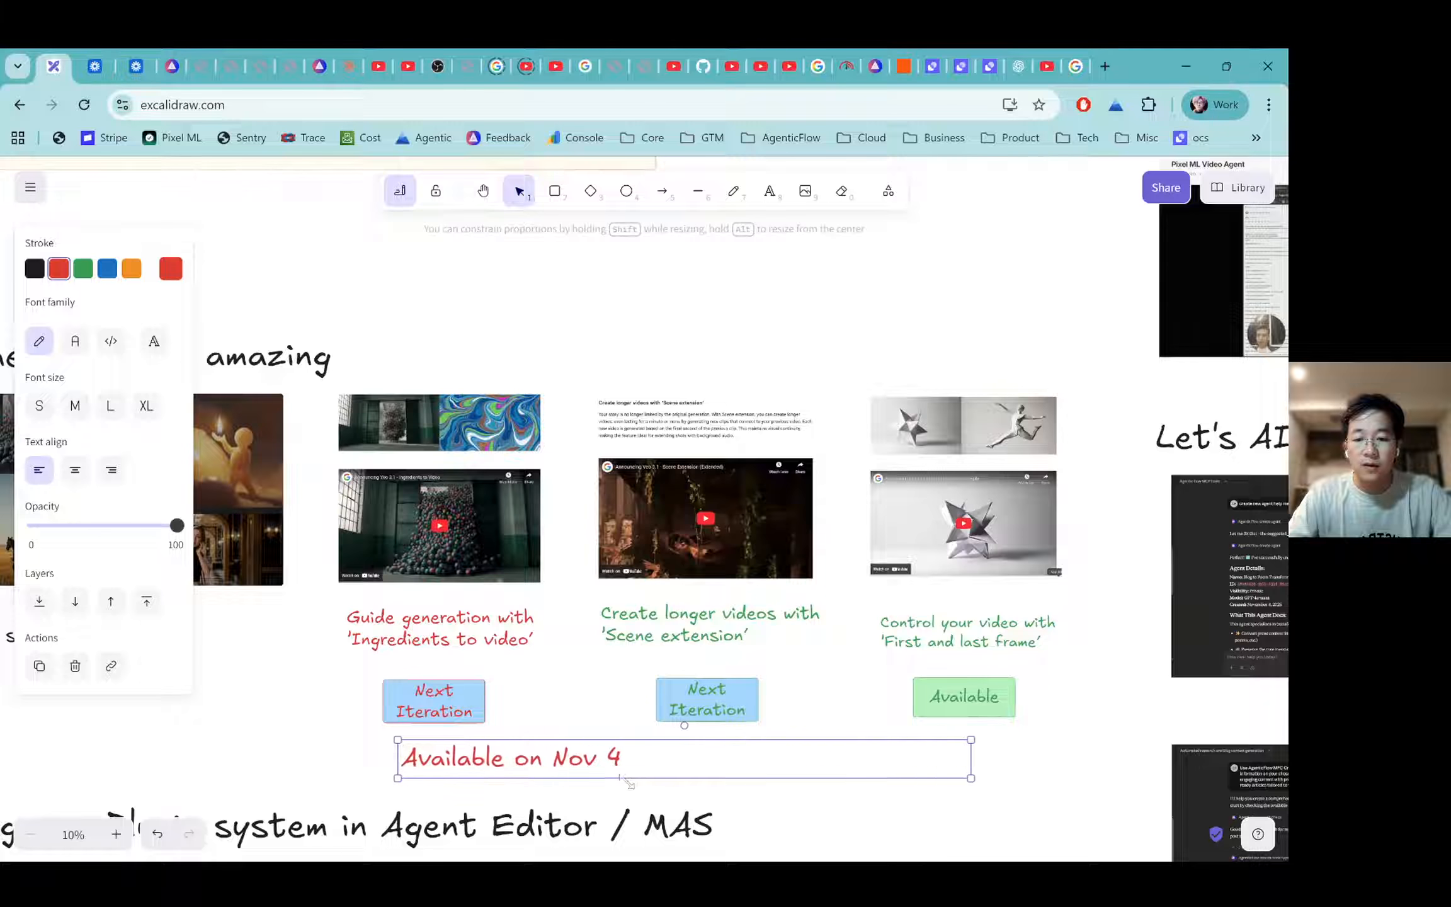
pyautogui.moveTo(491, 764); pyautogui.dragTo(477, 763)
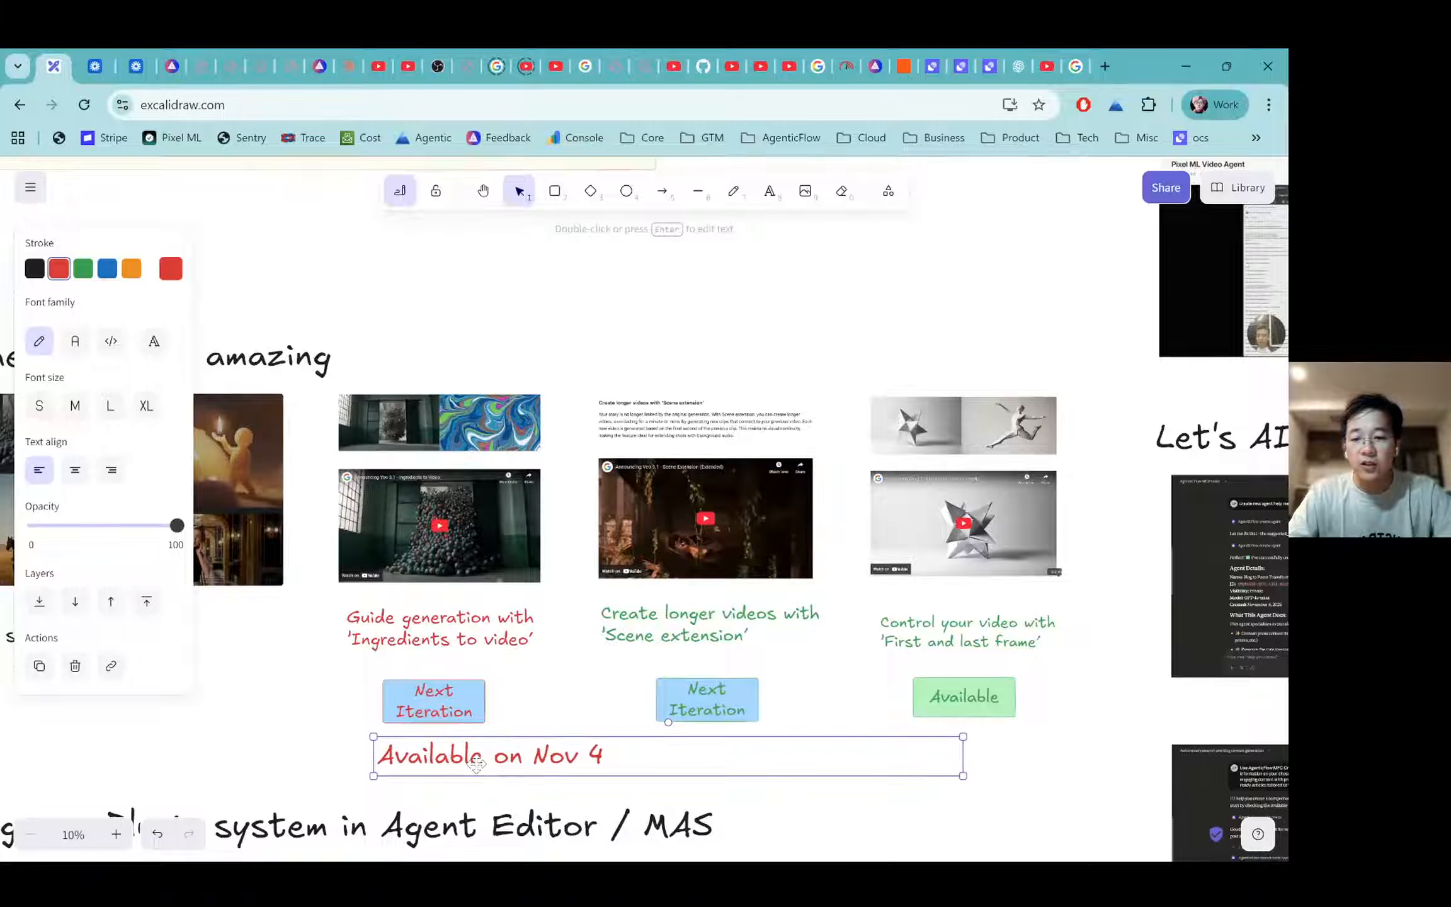
pyautogui.click(319, 672)
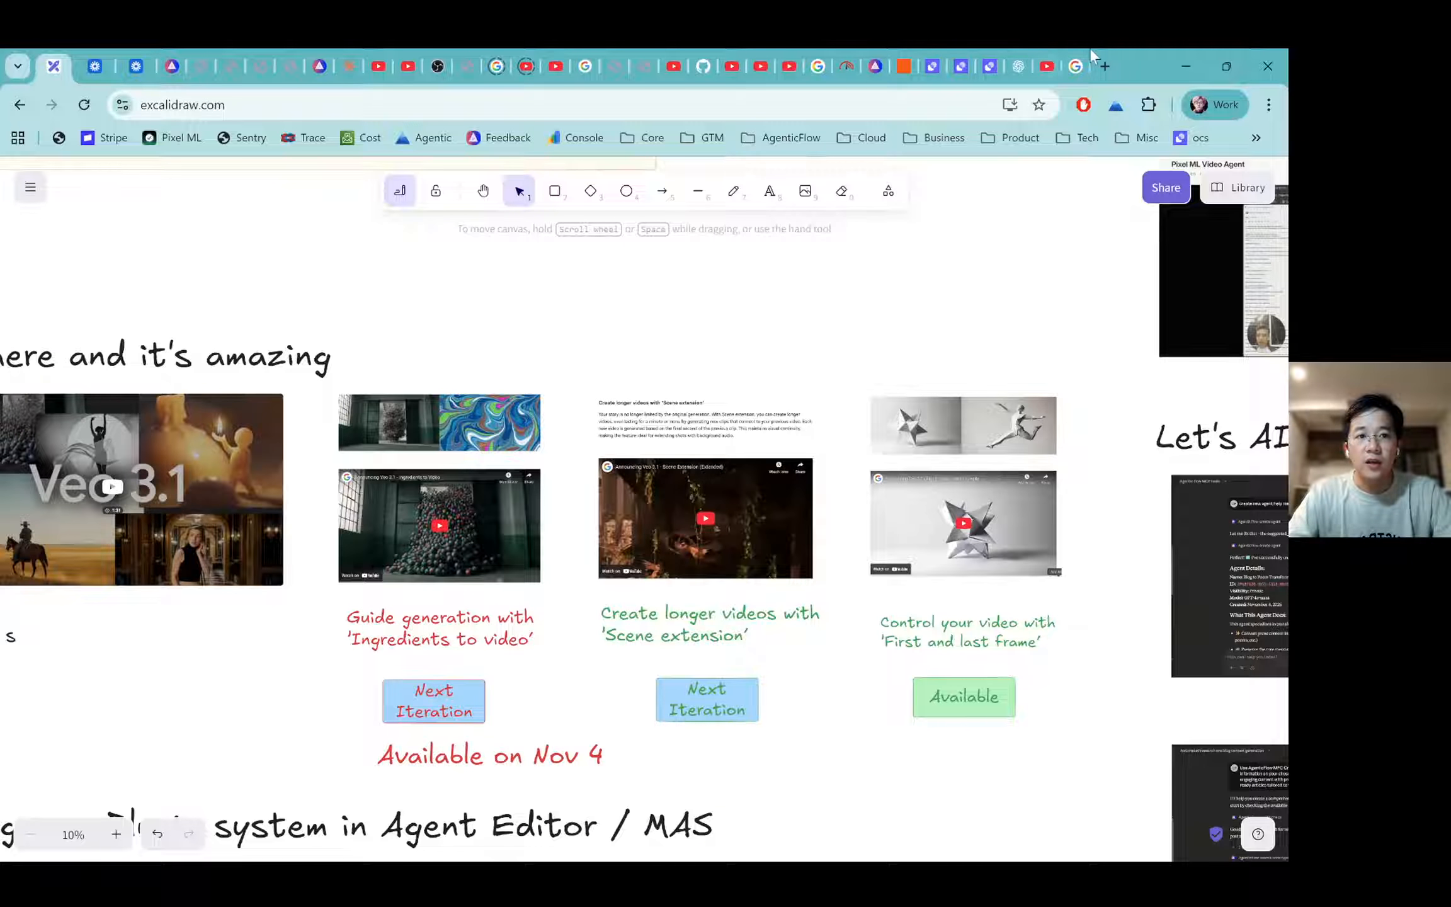
# Return to Google's Veo 3.1 article and look through its feature sections for the Ingredients to Video description.
pyautogui.click(1078, 66)
pyautogui.scroll(-3, 299, 544)
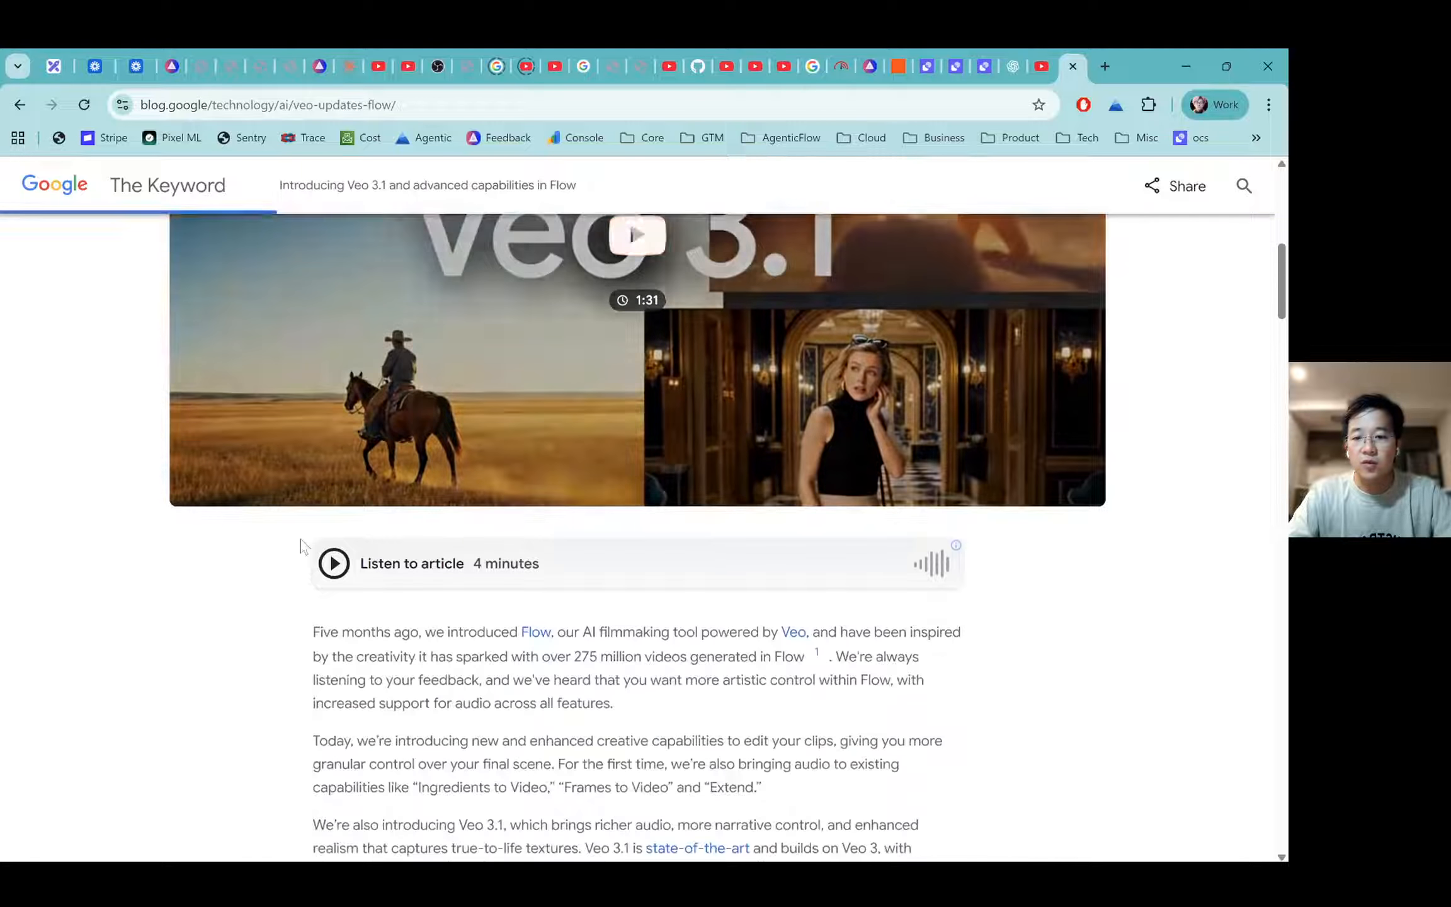
pyautogui.scroll(-15, 300, 546)
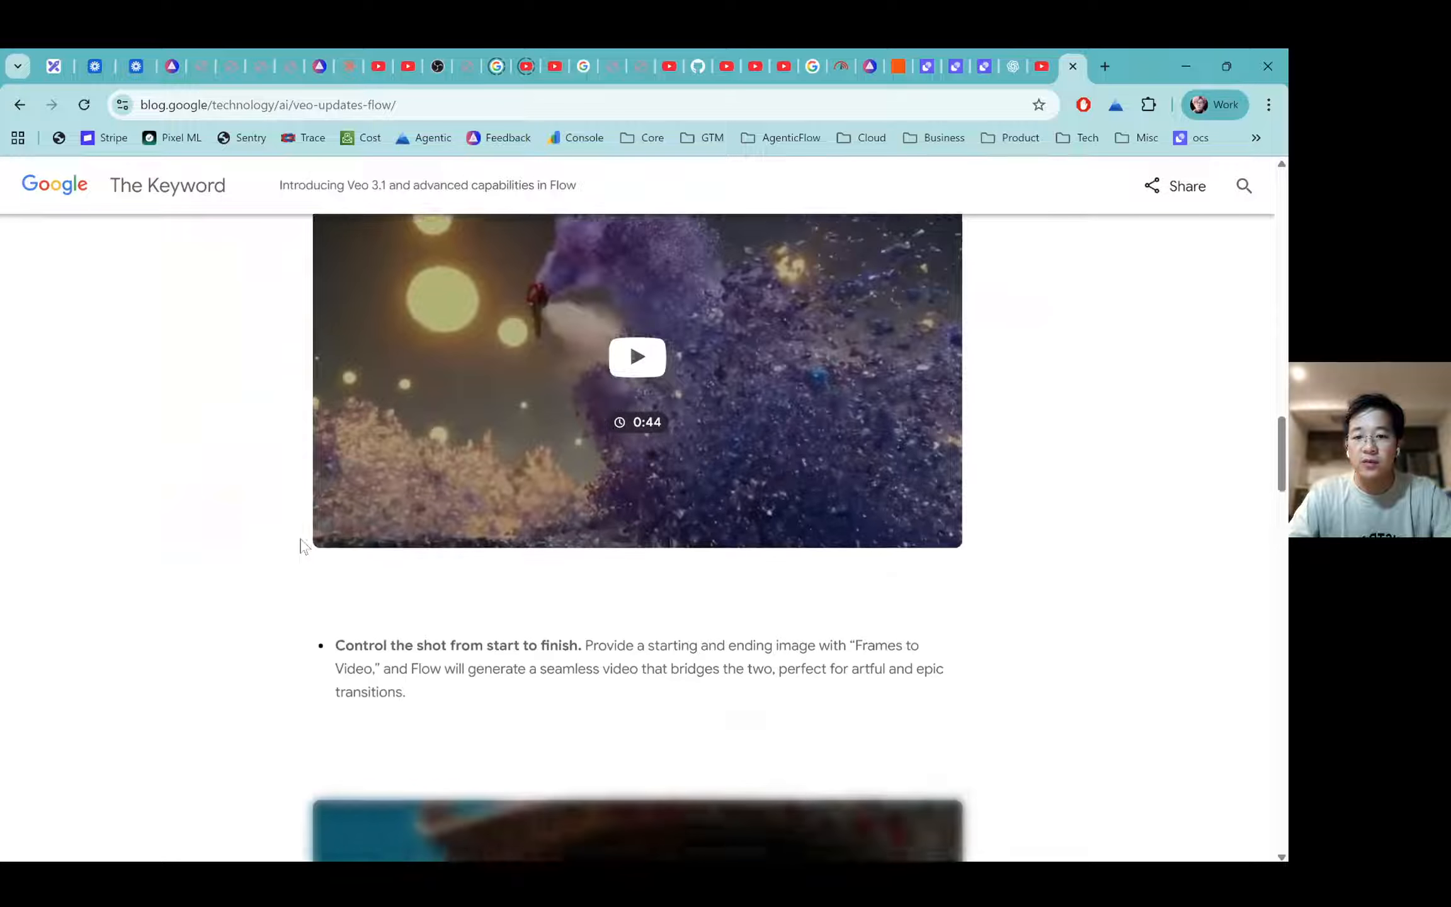
pyautogui.scroll(-20, 300, 545)
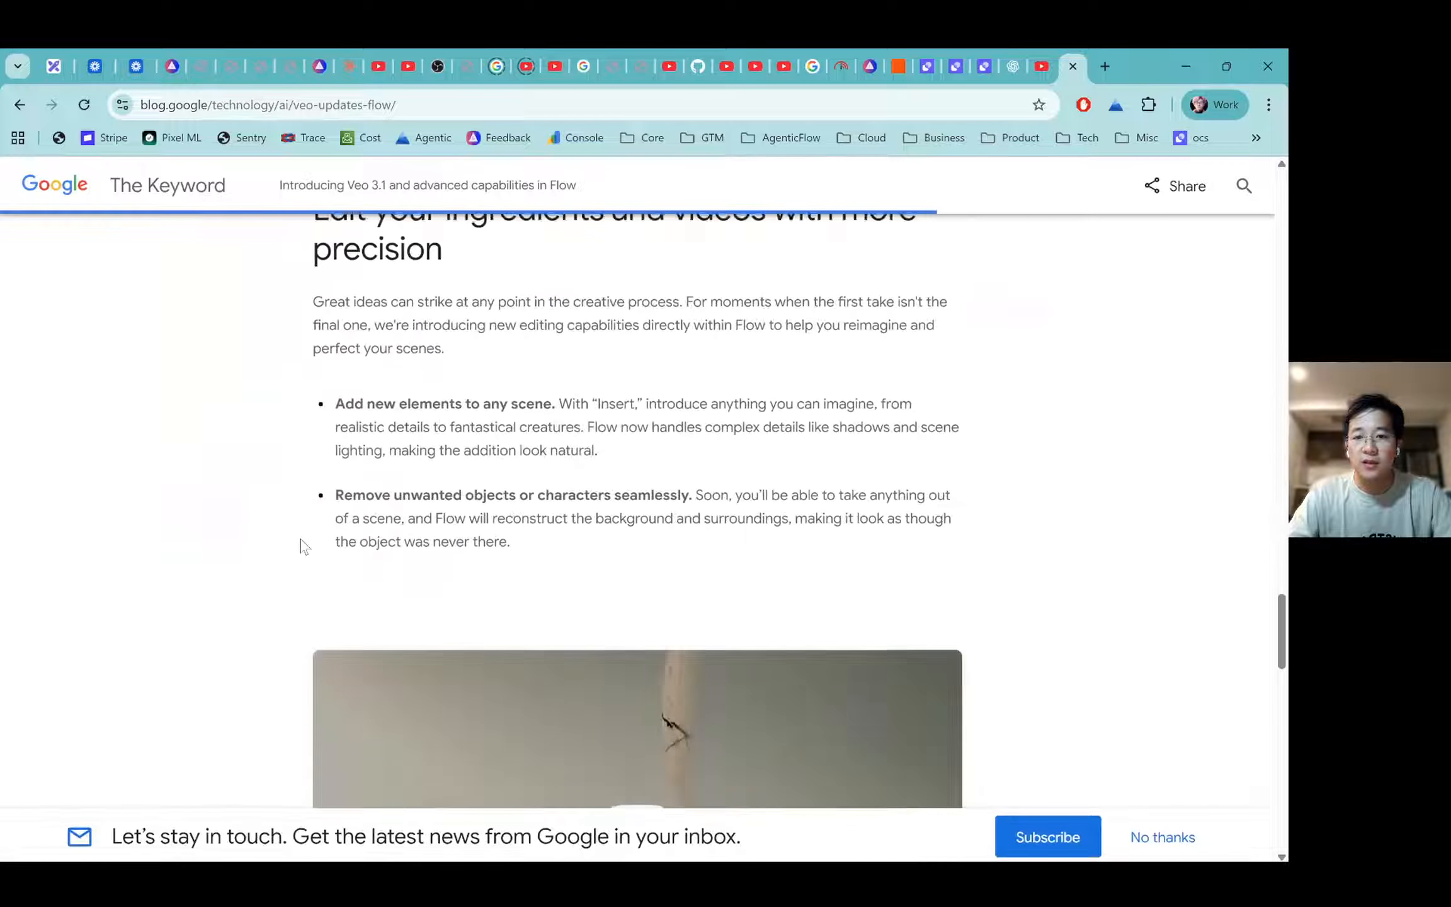
pyautogui.scroll(2, 300, 545)
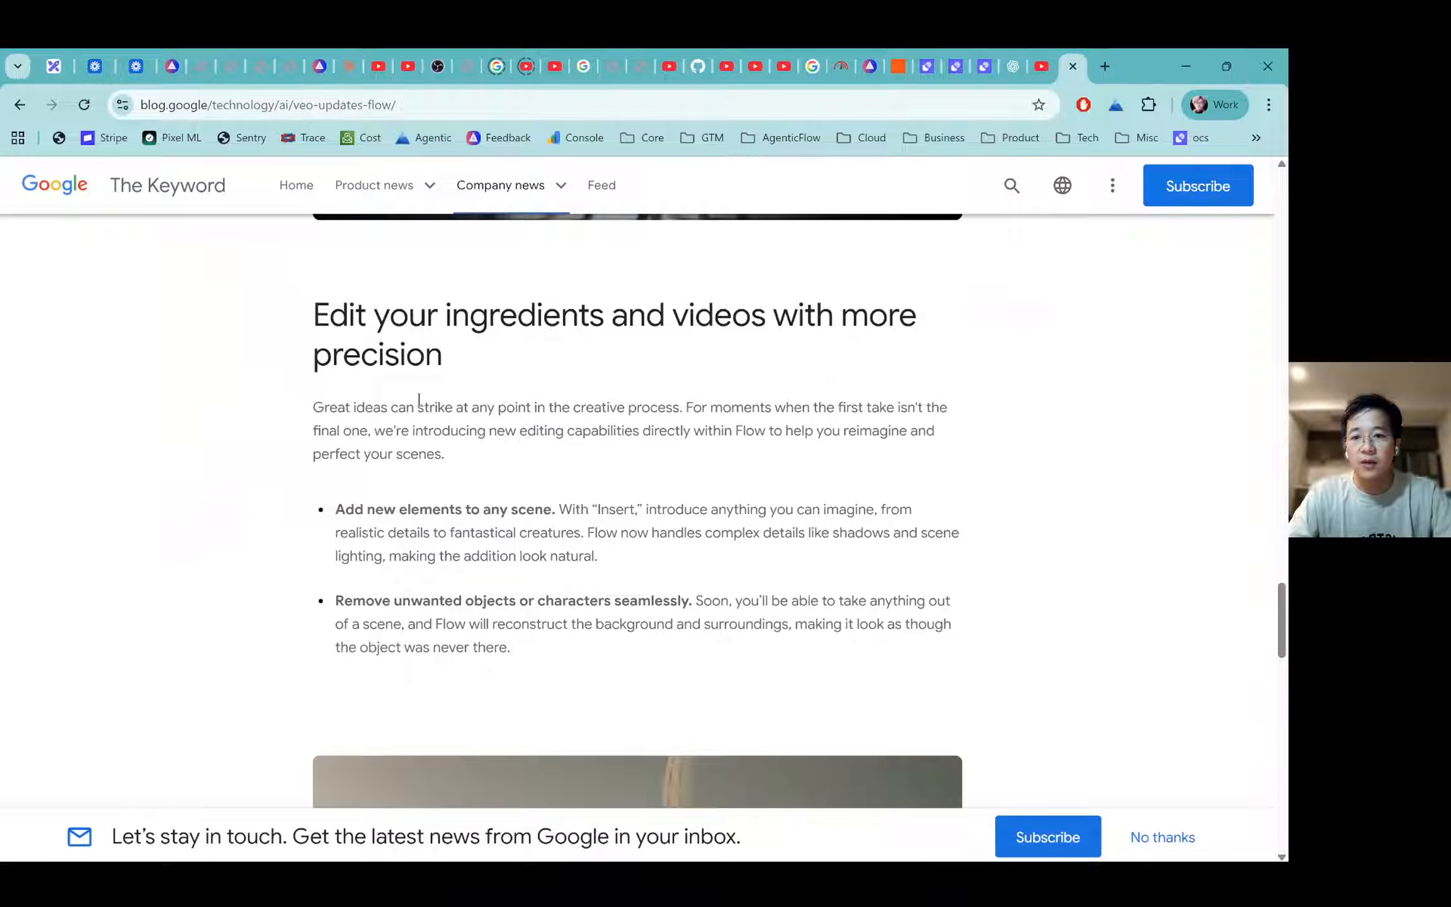
pyautogui.scroll(15, 419, 400)
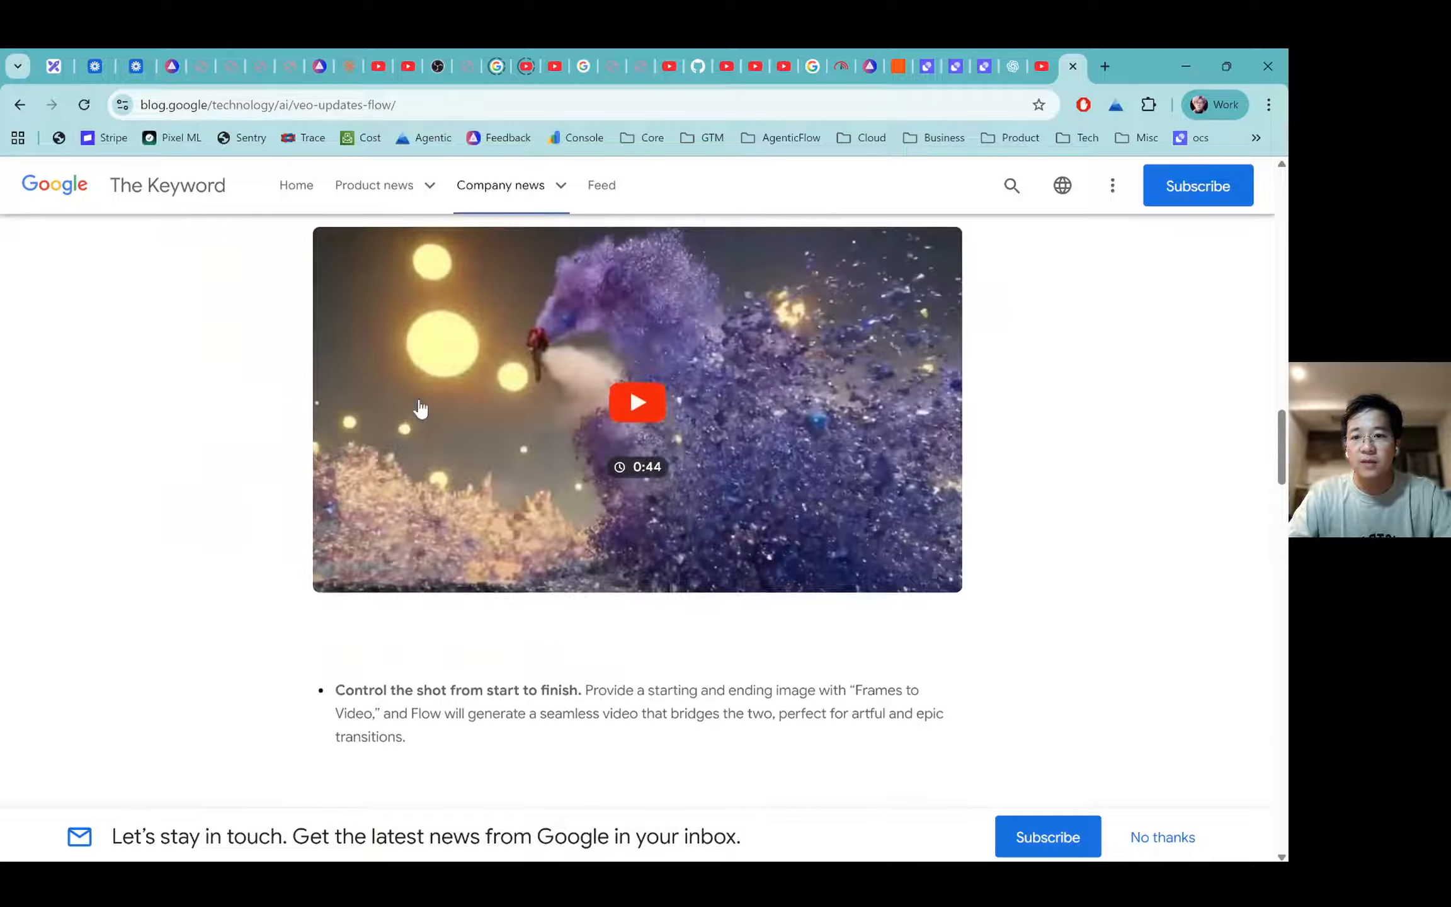
pyautogui.scroll(8, 420, 408)
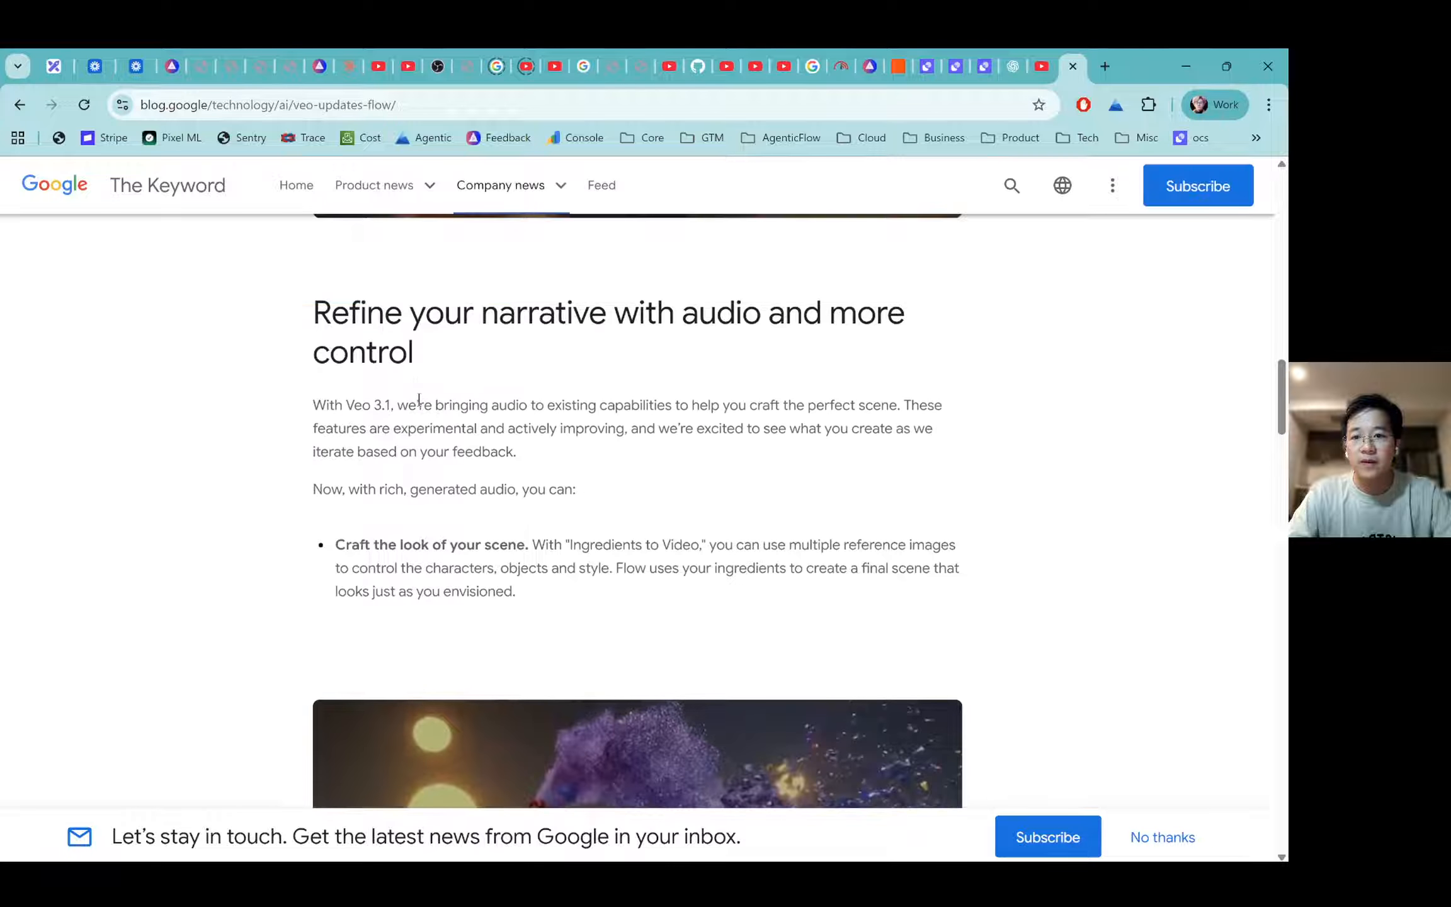
pyautogui.scroll(10, 419, 400)
# Play the article's embedded video about adding and removing objects in a scene, and pause it near the end.
pyautogui.scroll(-20, 420, 406)
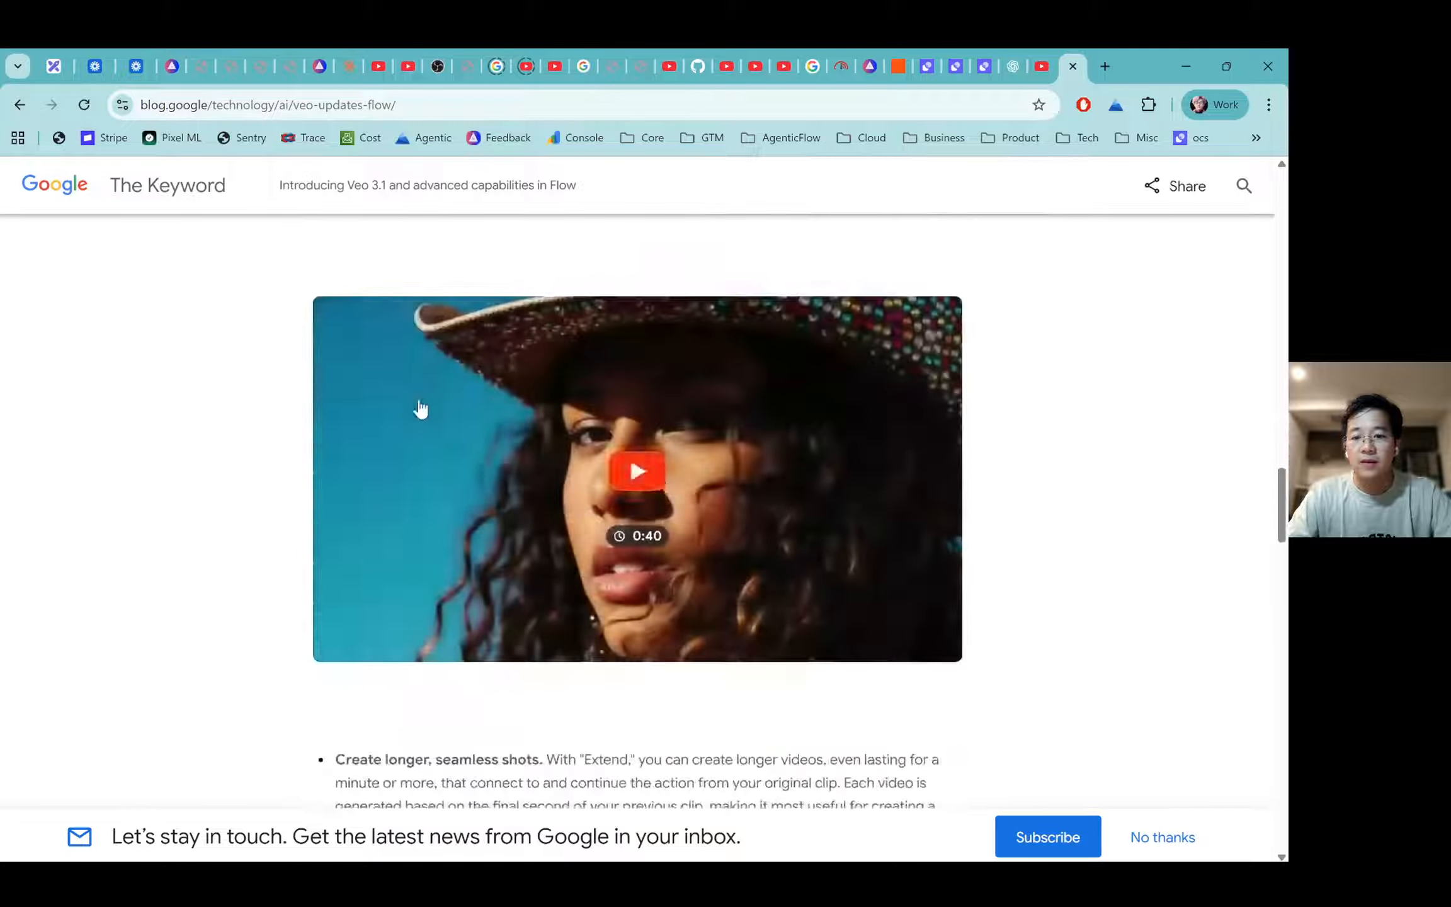
pyautogui.scroll(-20, 421, 408)
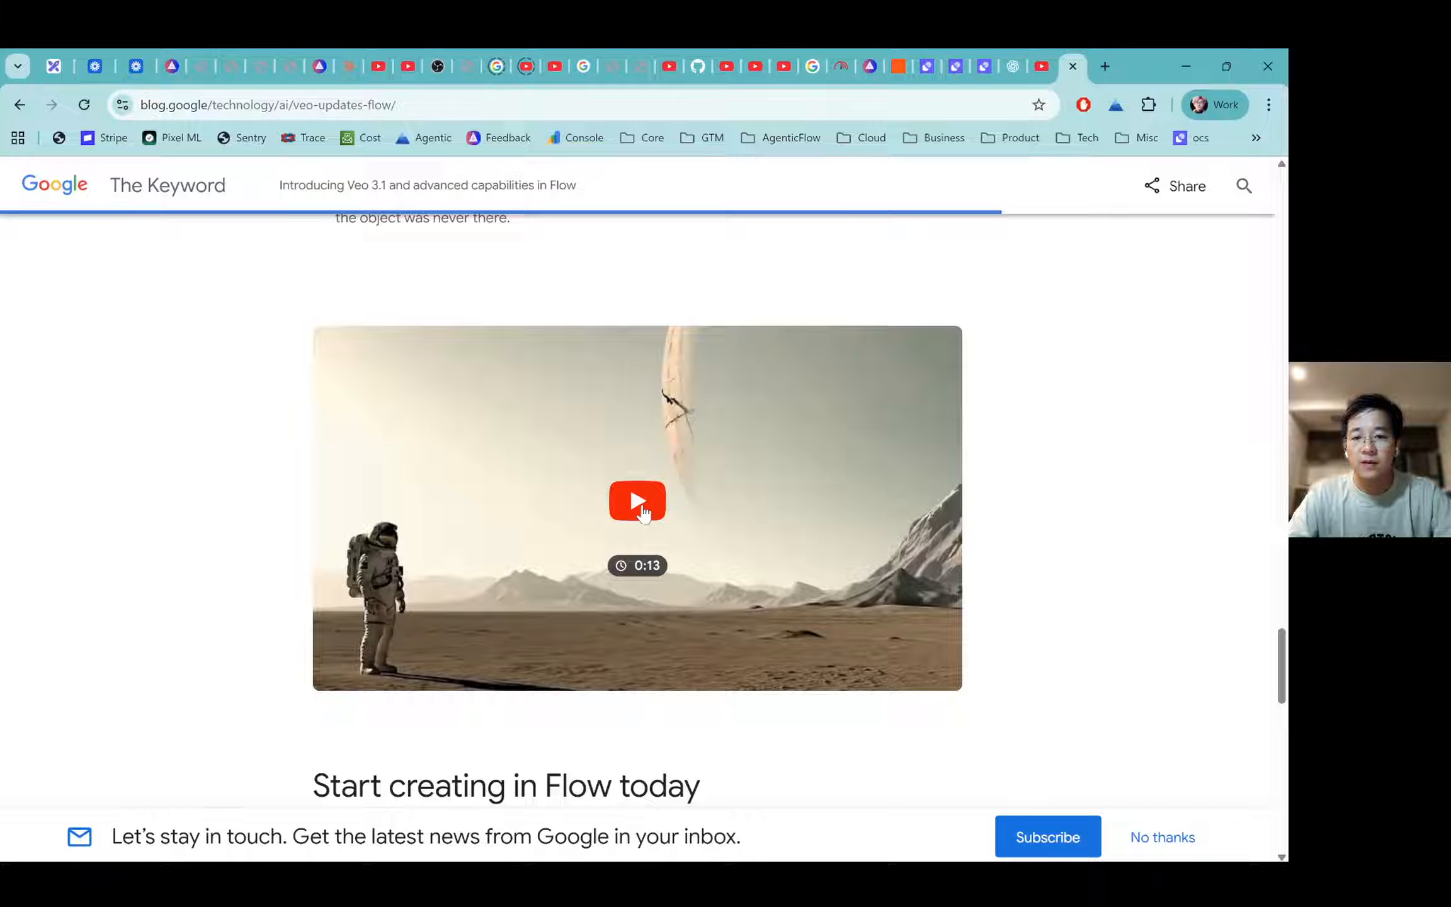
pyautogui.click(637, 502)
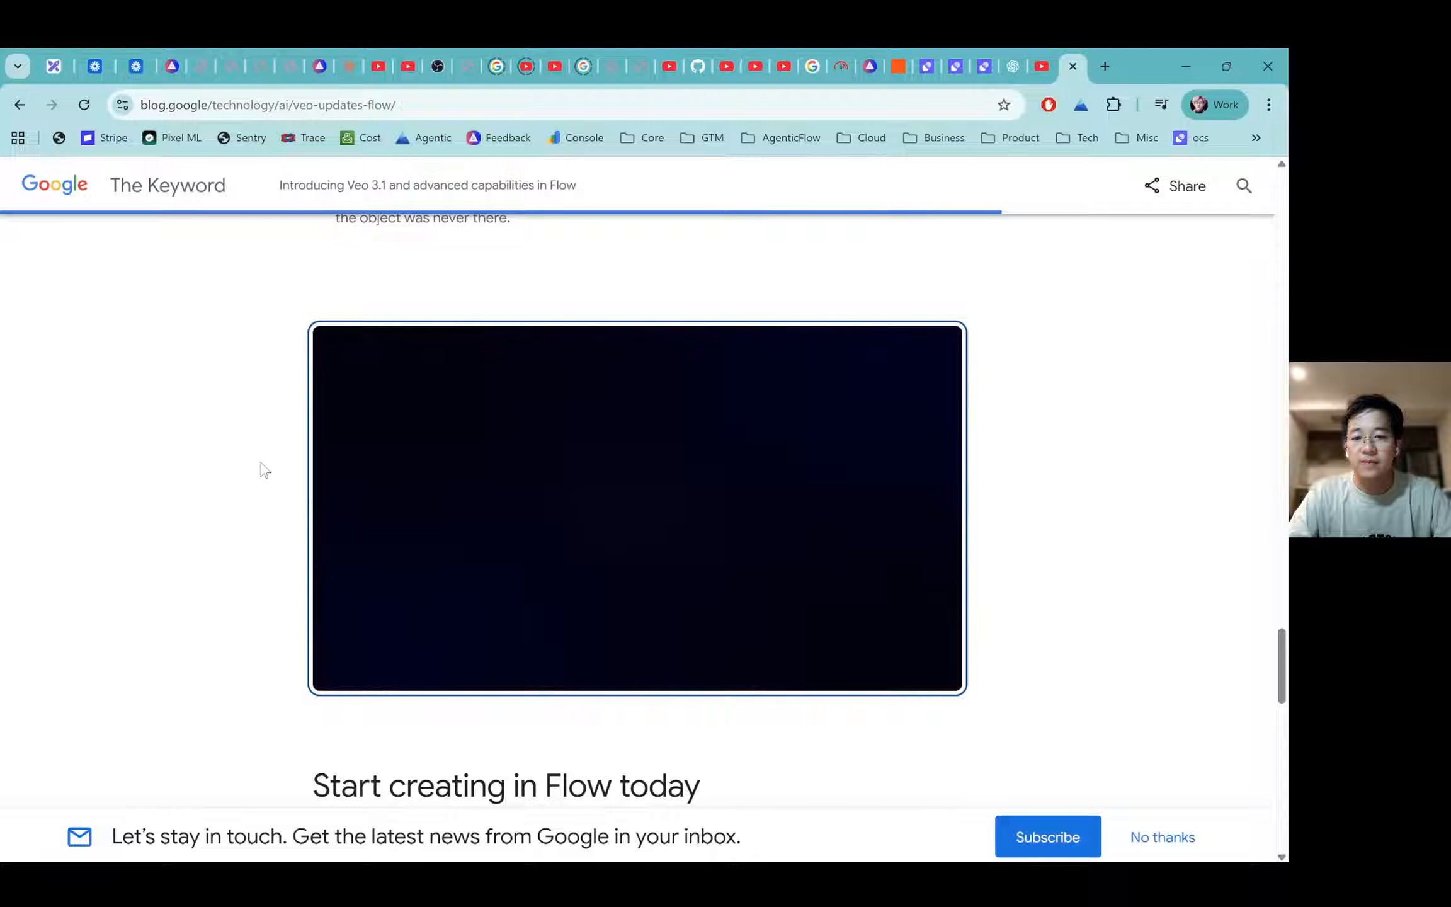
pyautogui.click(343, 673)
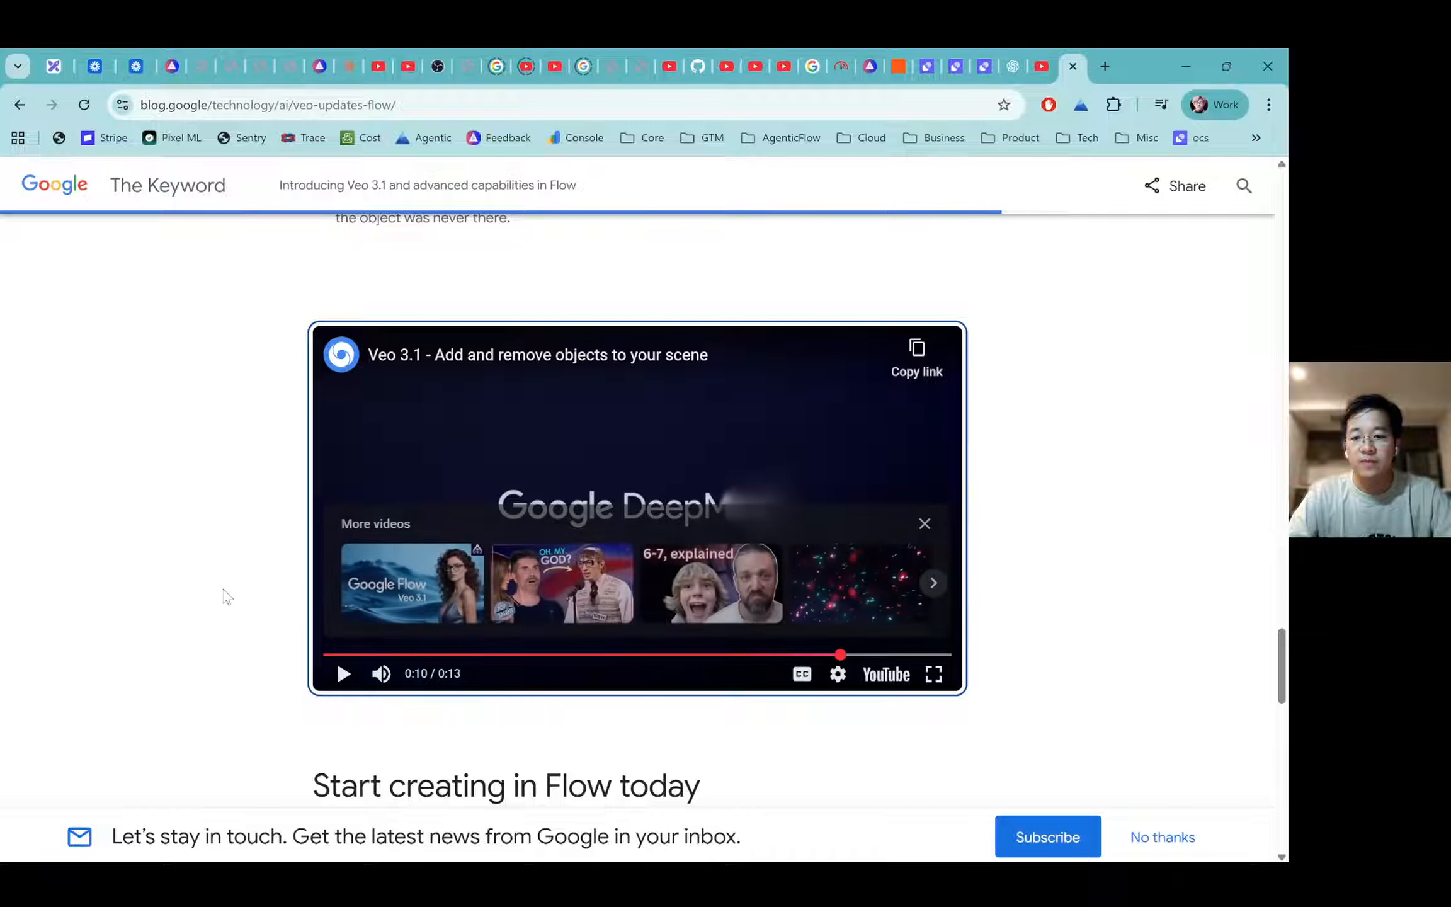
# Search the article's text for "ingre" and go through all the matches back to the first one.
pyautogui.hotkey('ctrl', 'f')
pyautogui.write('ingrediant')
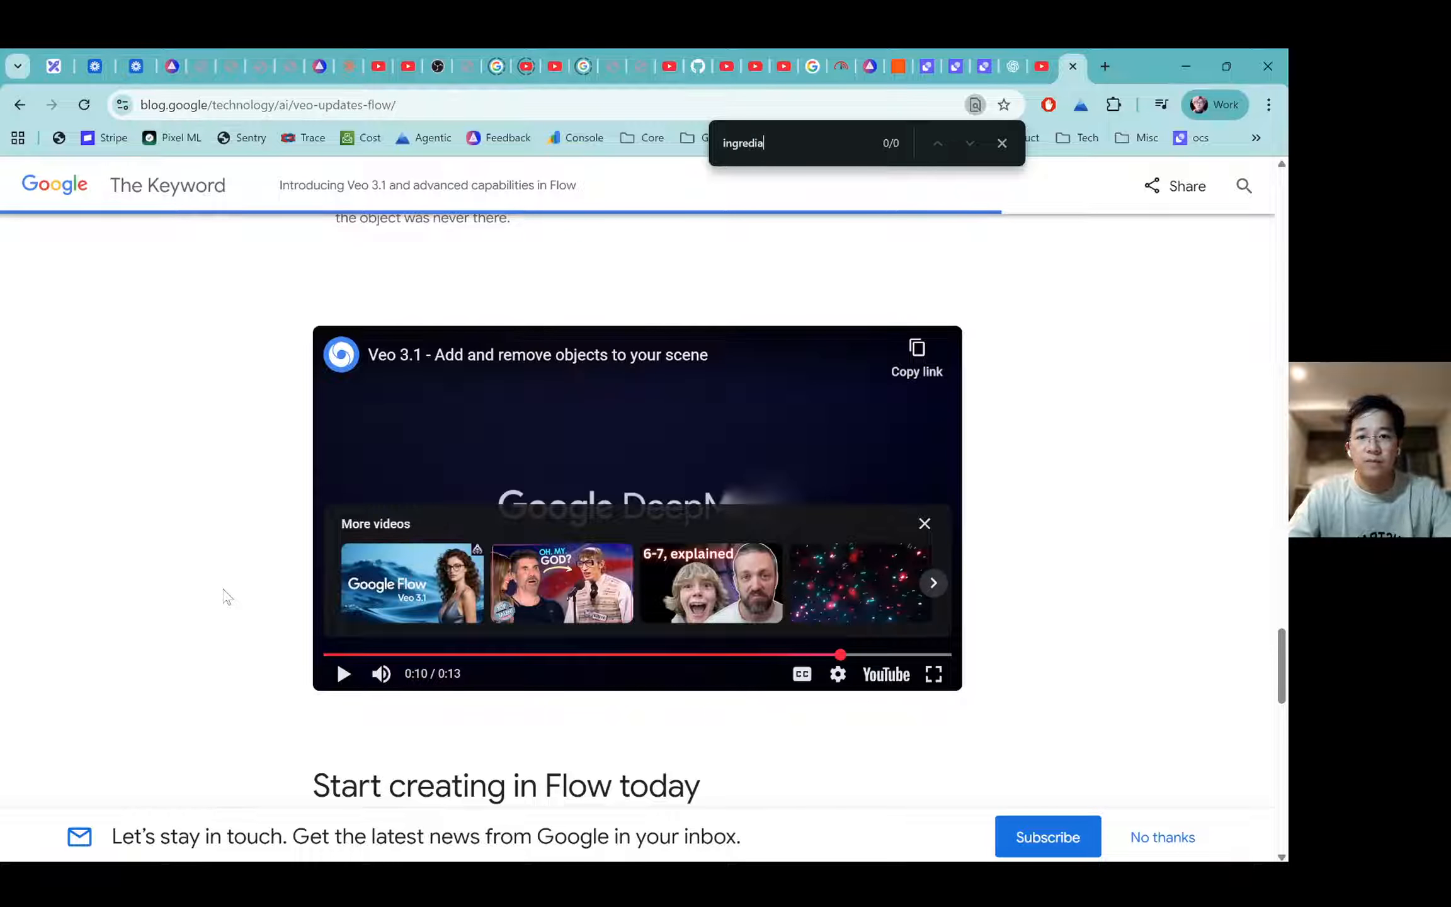
pyautogui.press('BackSpace')
pyautogui.press('BackSpace')
pyautogui.press('BackSpace')
pyautogui.press('BackSpace')
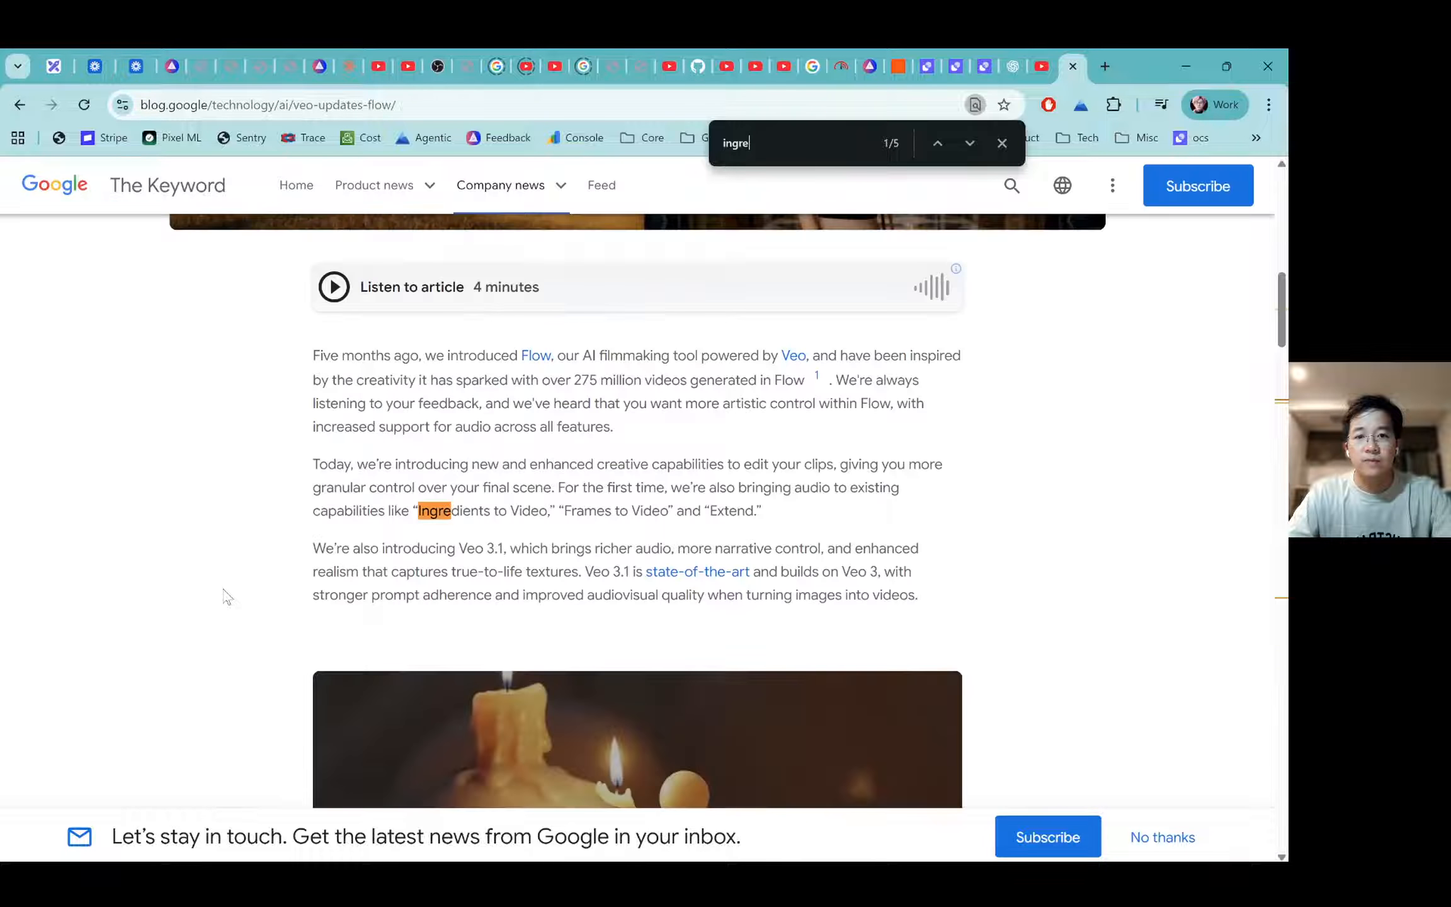
pyautogui.press('Return')
pyautogui.press('Return')
pyautogui.press('Return')
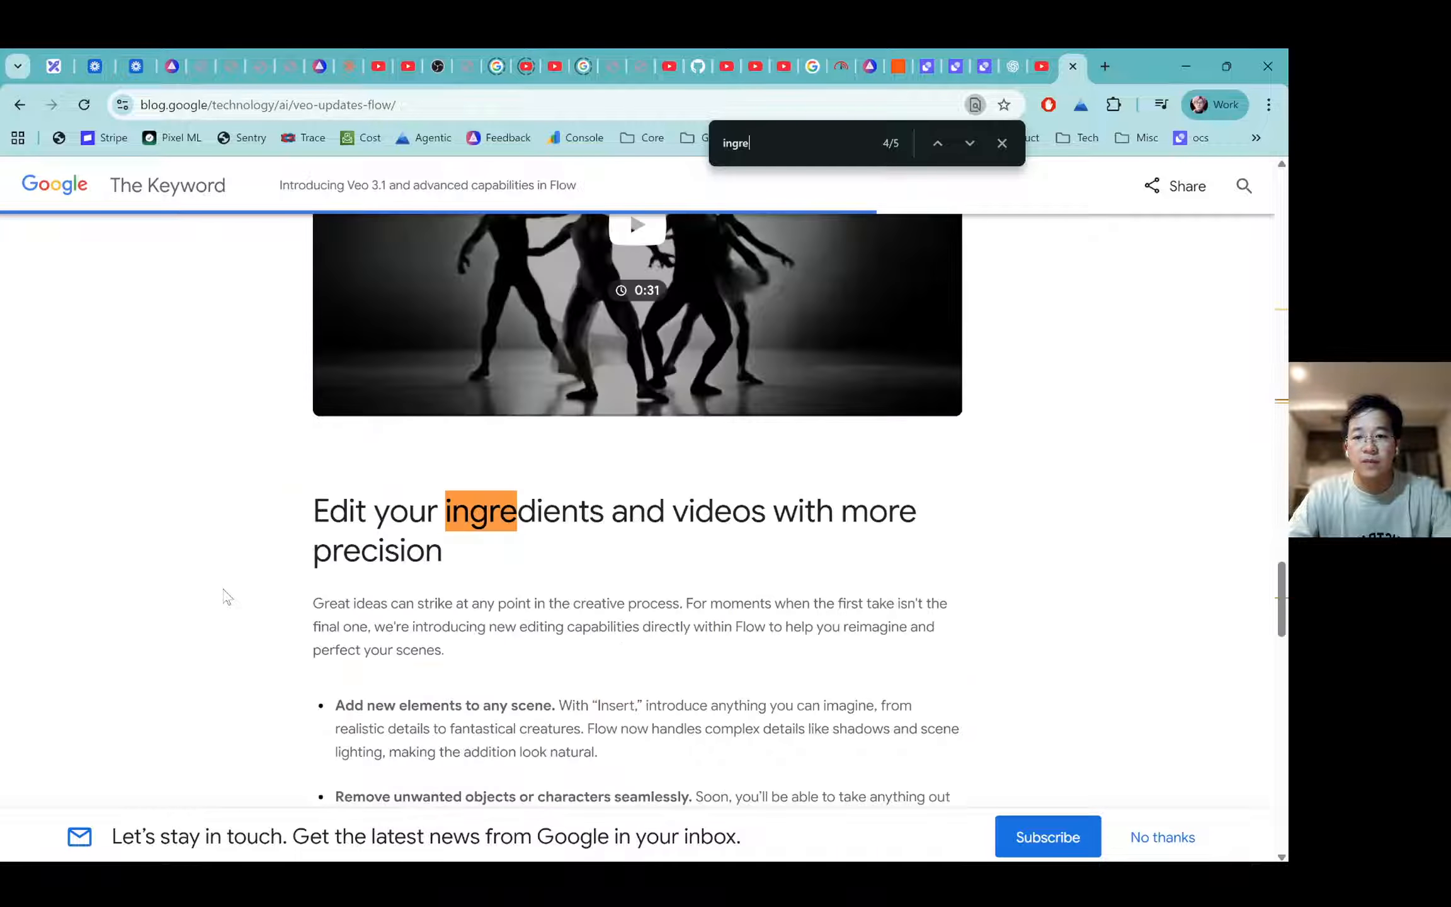
pyautogui.press('Return')
pyautogui.press('Return')
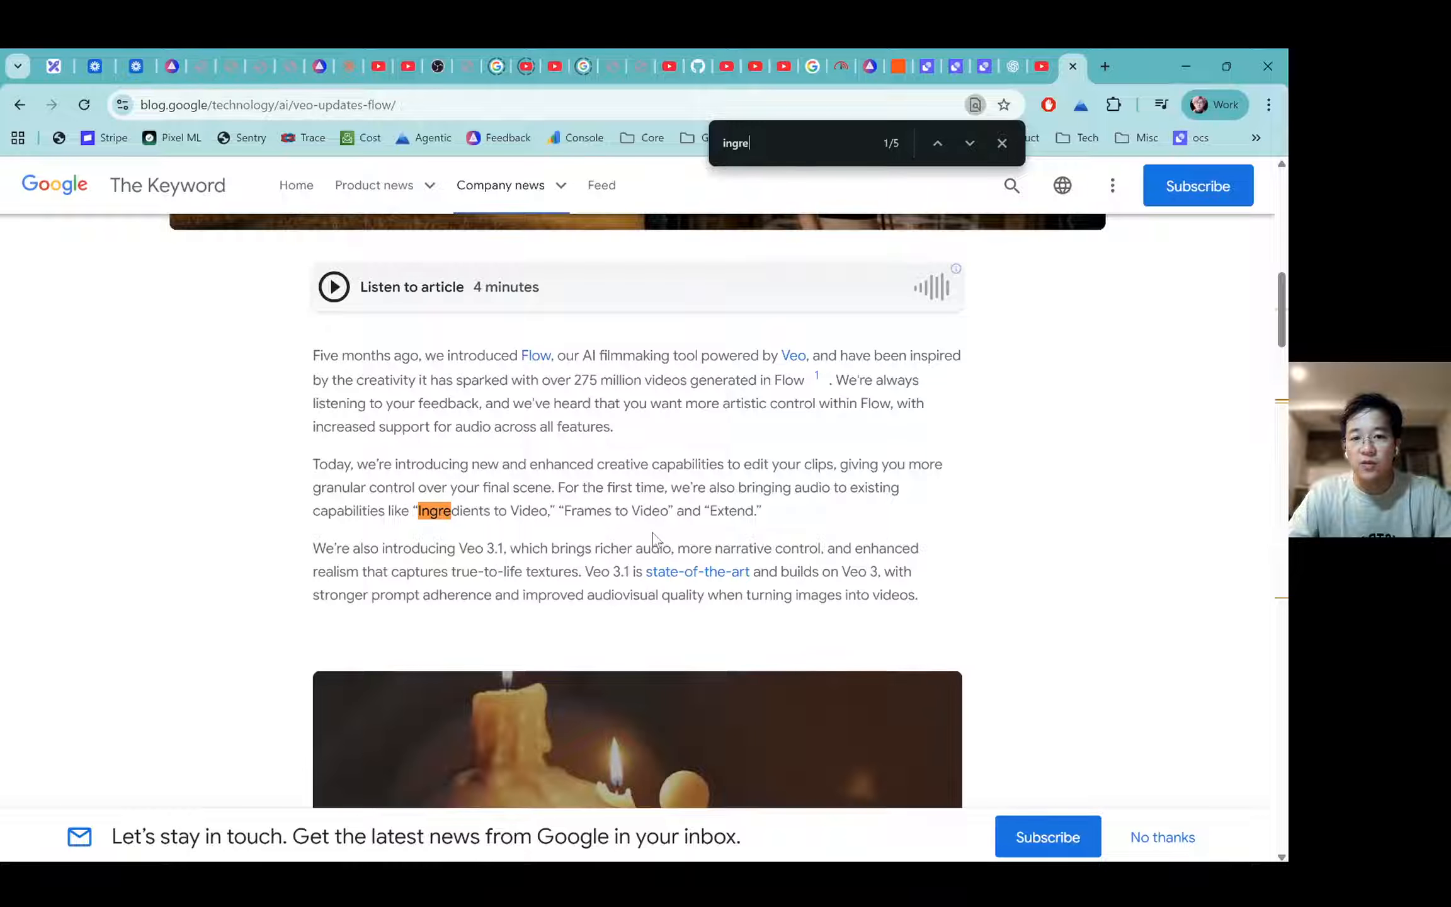
# Play the "Veo 3.1 and more artistic control in Flow" video in full screen, skip ahead, and dismiss the text search.
pyautogui.scroll(-4, 653, 533)
pyautogui.scroll(1, 651, 530)
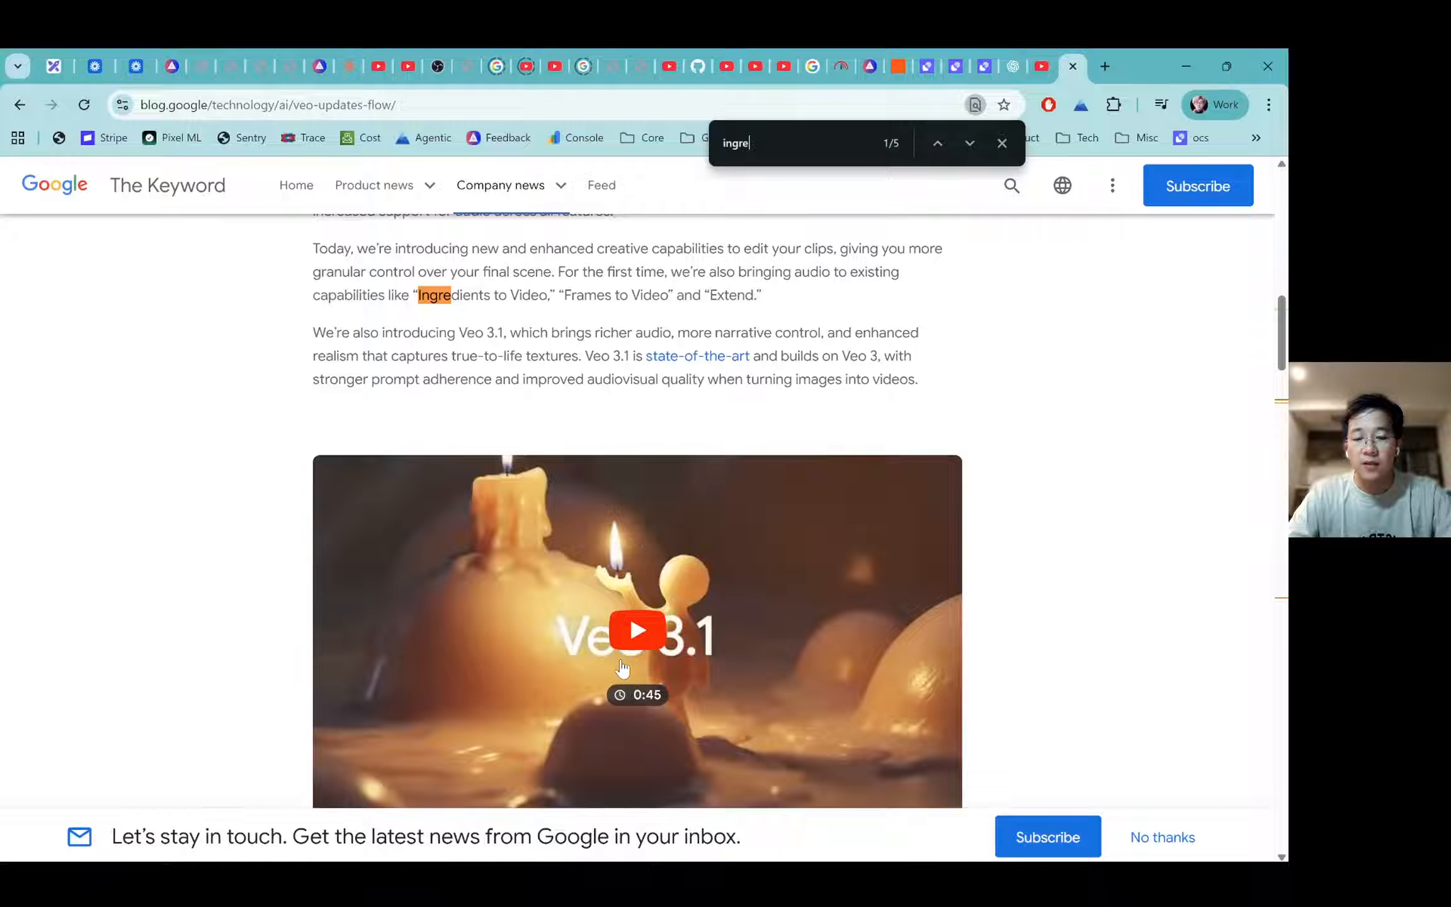
pyautogui.scroll(-2, 623, 667)
pyautogui.click(648, 478)
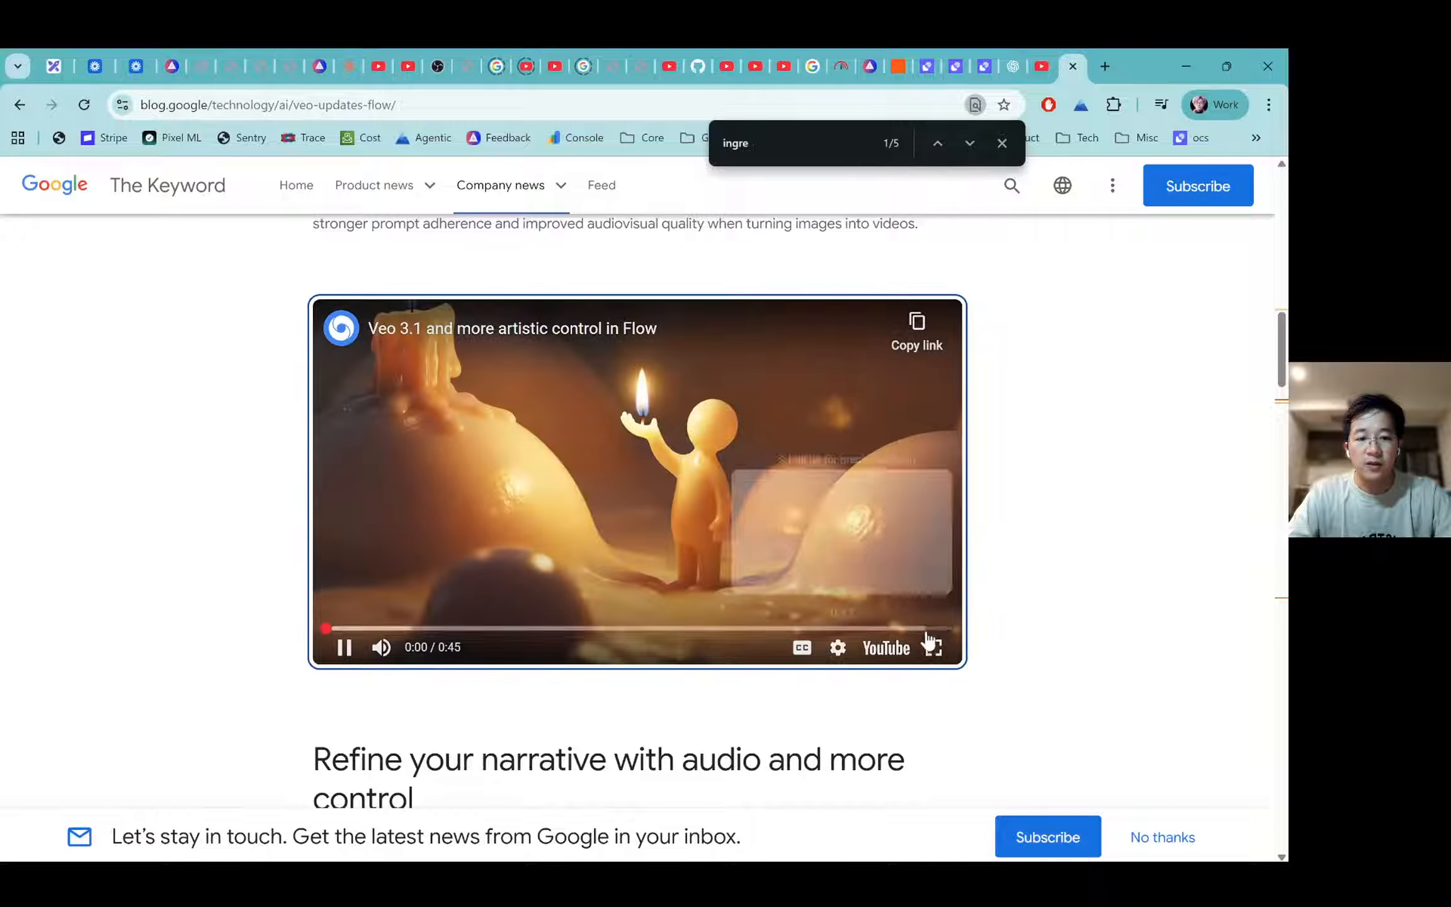
pyautogui.click(932, 647)
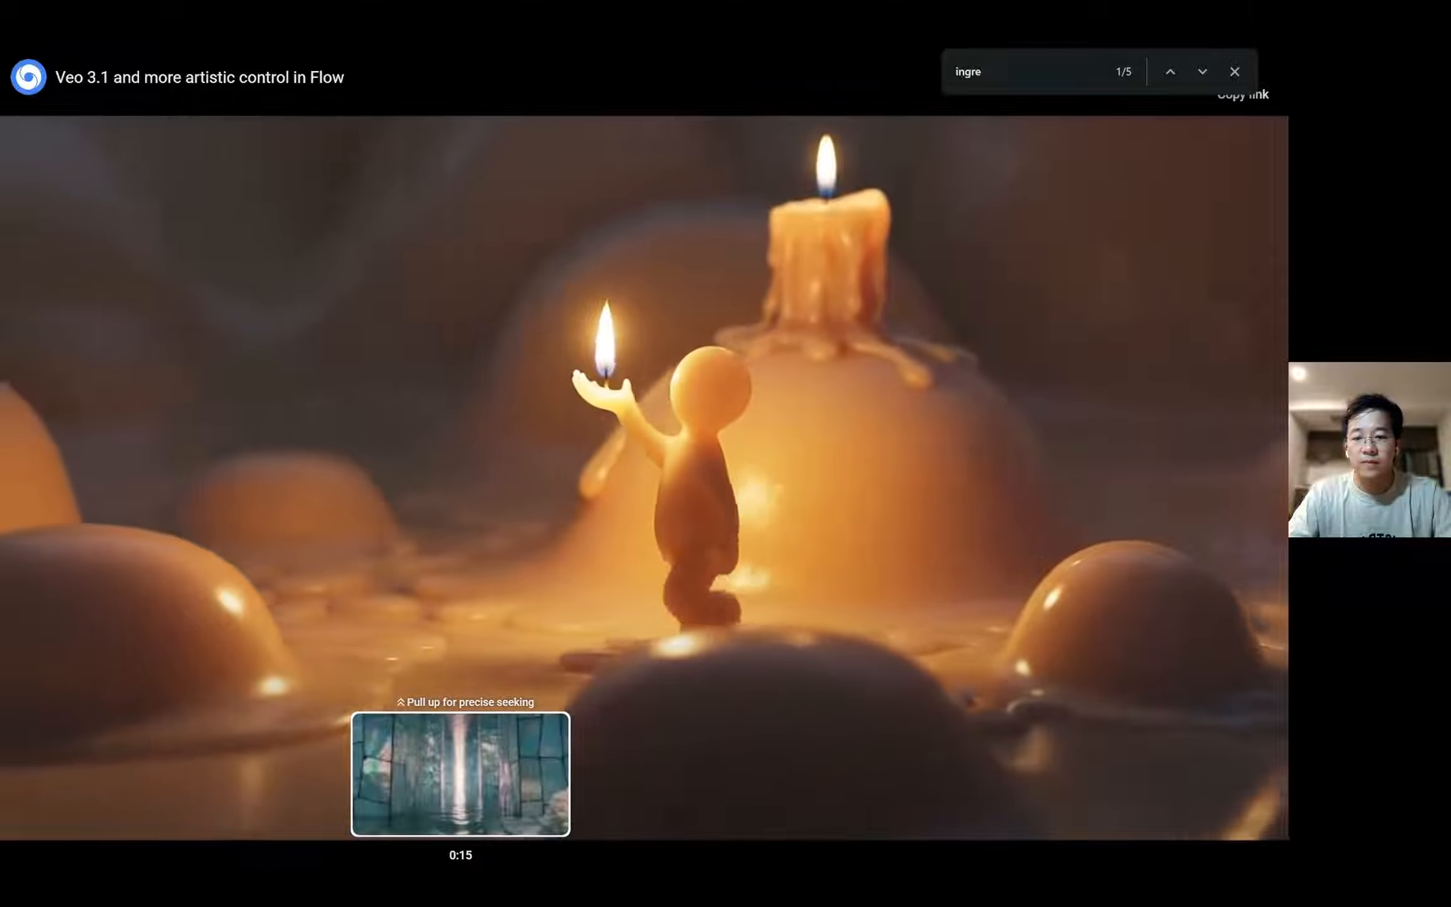
pyautogui.click(404, 855)
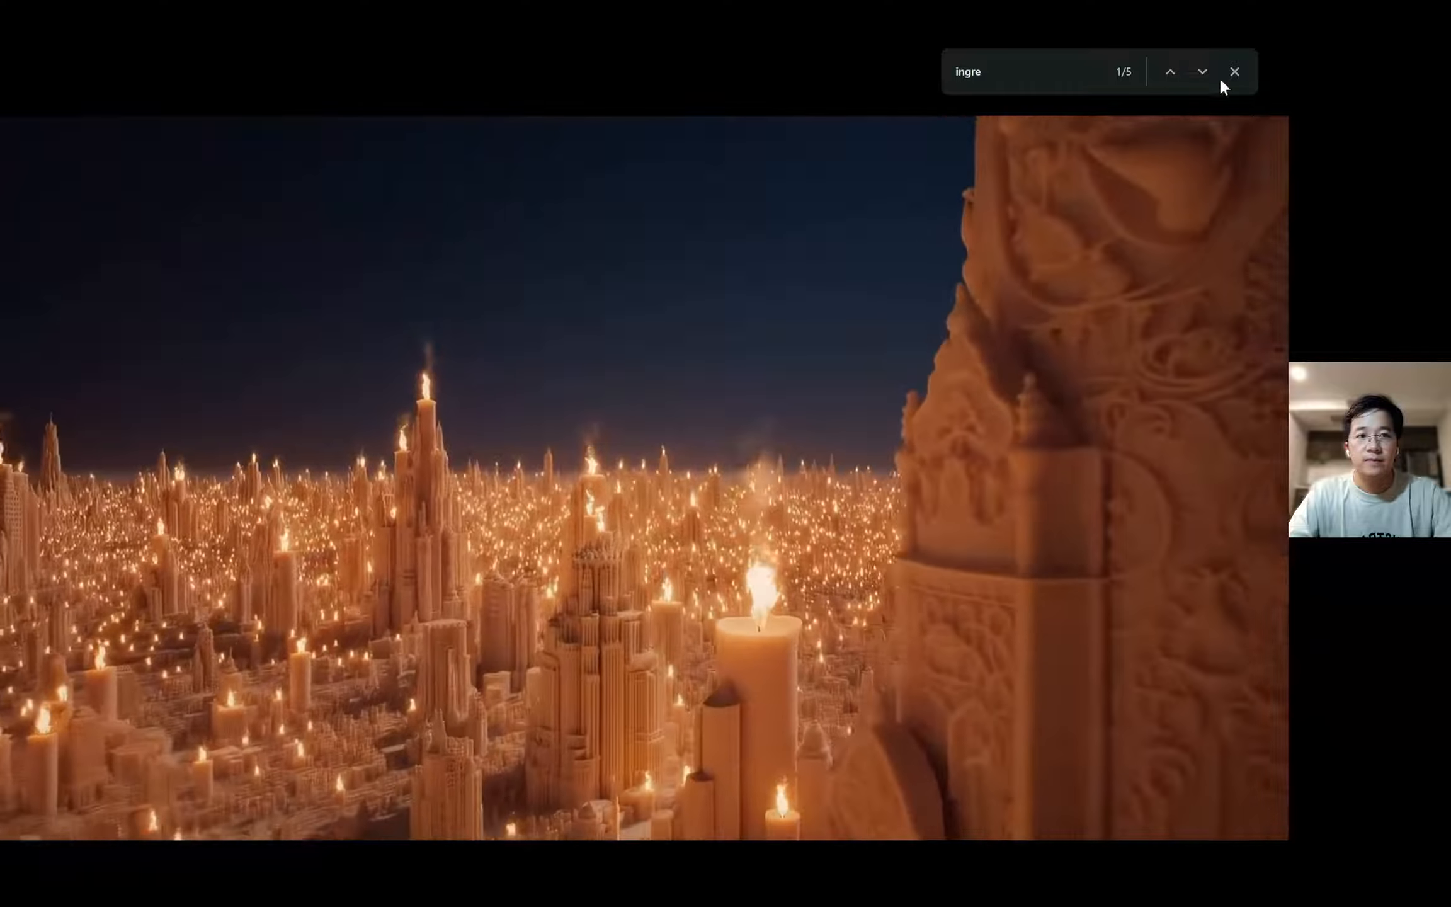
pyautogui.click(1234, 71)
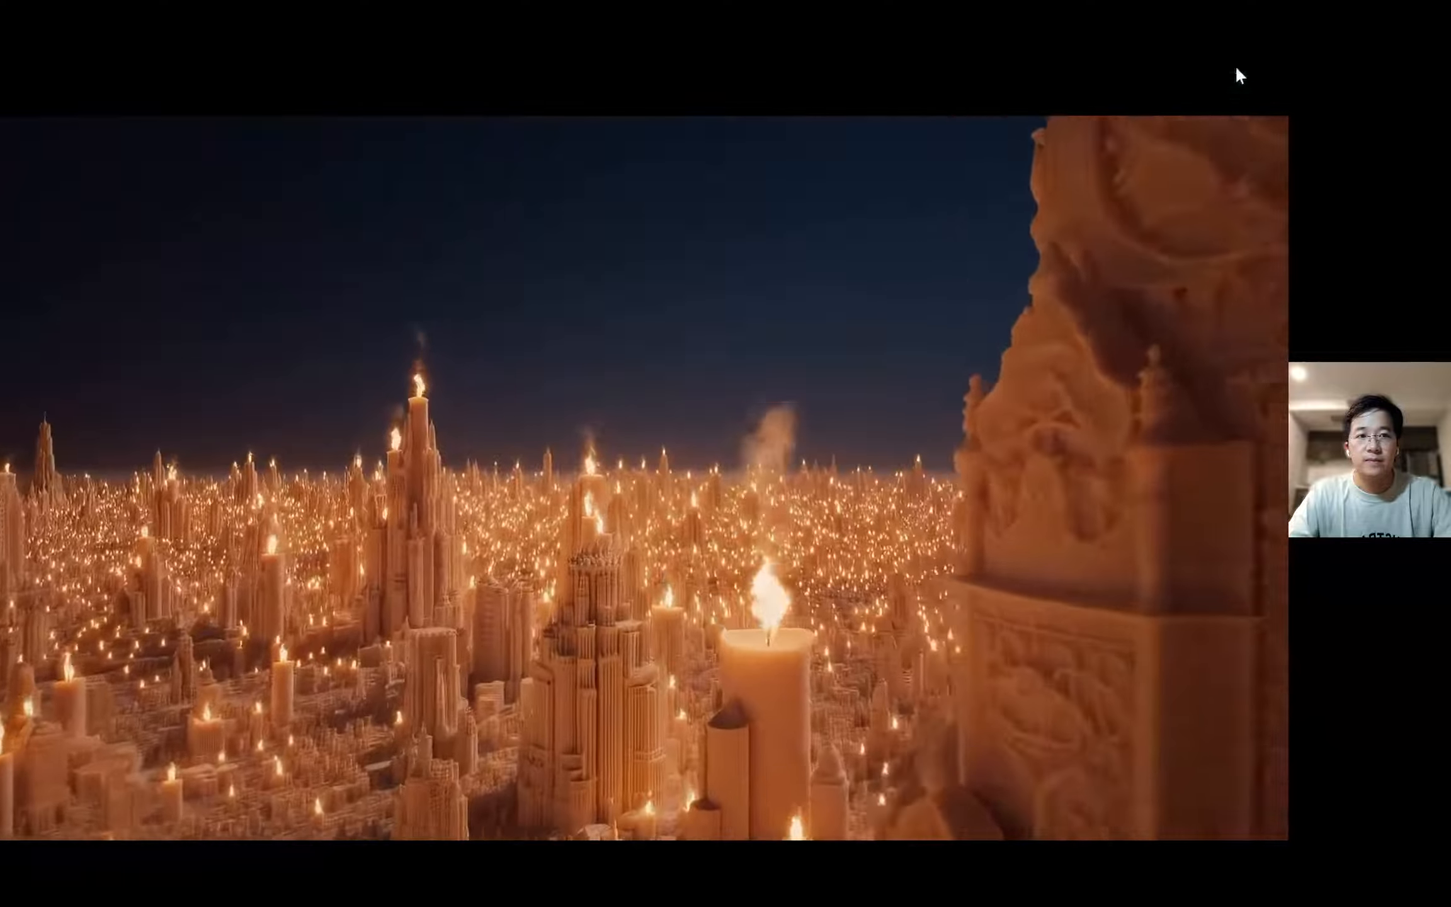